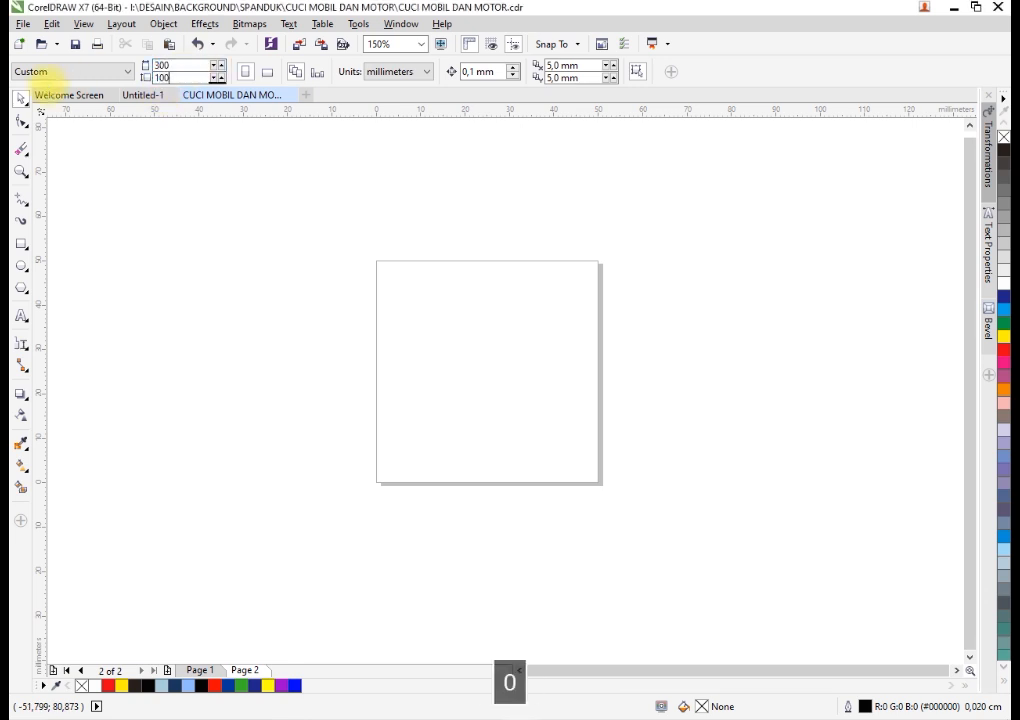
Set the size of page 2 to 300 mm wide by 100 mm high.
{"action": "key", "text": "Return"}
{"action": "scroll", "coordinate": [471, 344], "scroll_direction": "down", "scroll_amount": 2}
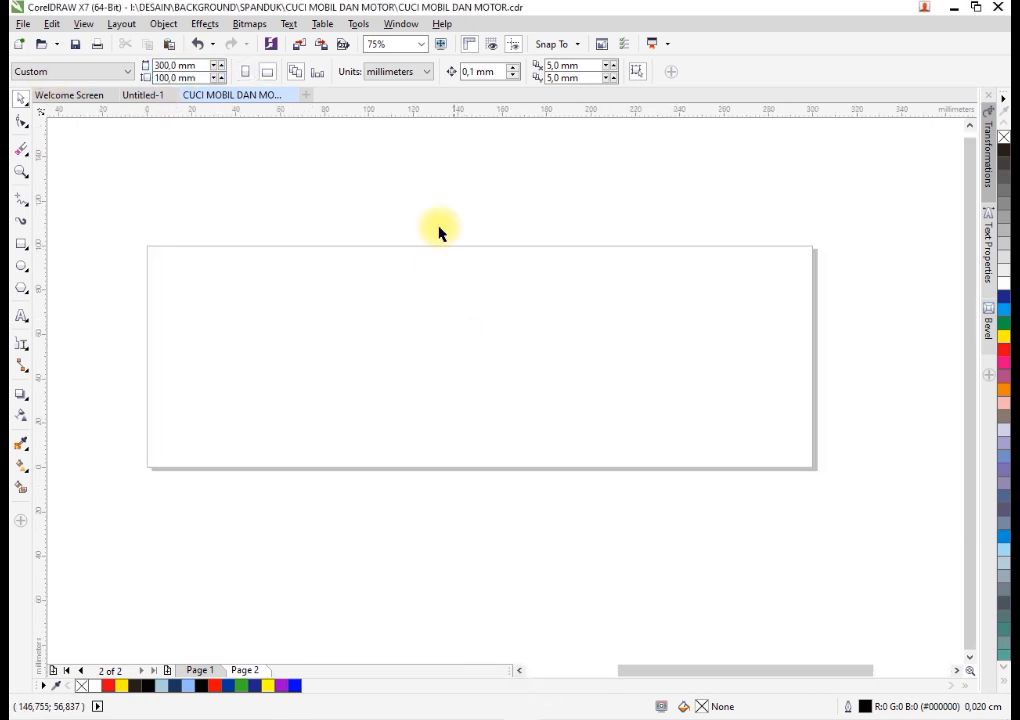
Add the two-line artistic text "CUCI MOBIL" / "& MOTOR" on the page and enlarge it to about 77 mm wide.
{"action": "left_click", "coordinate": [22, 317]}
{"action": "left_click", "coordinate": [221, 320]}
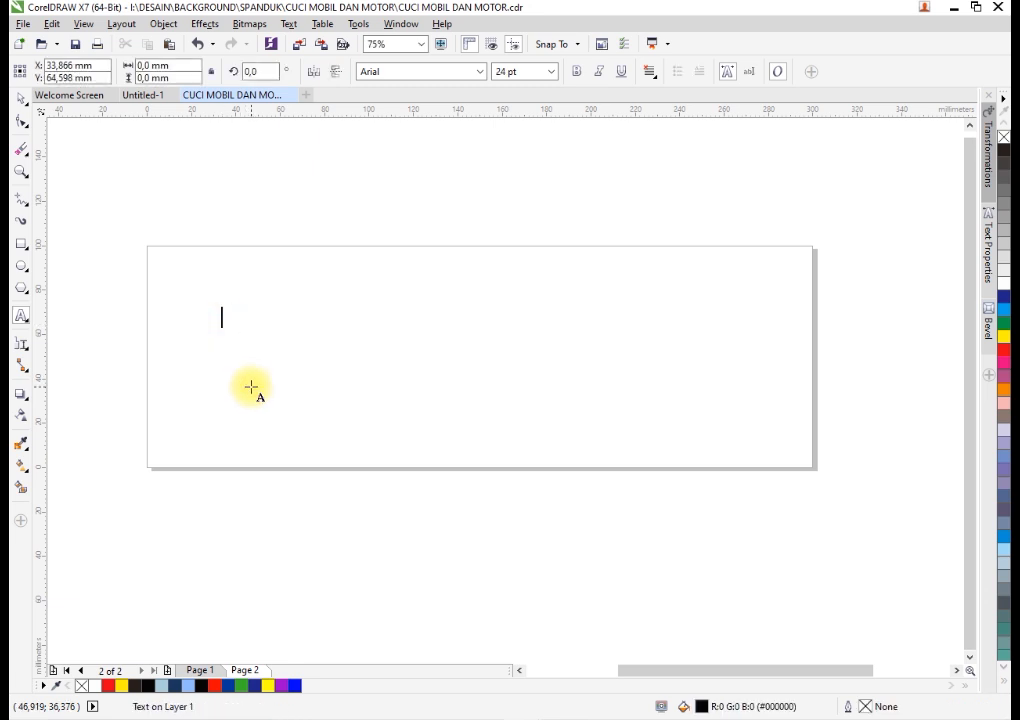
{"action": "type", "text": "CUCI"}
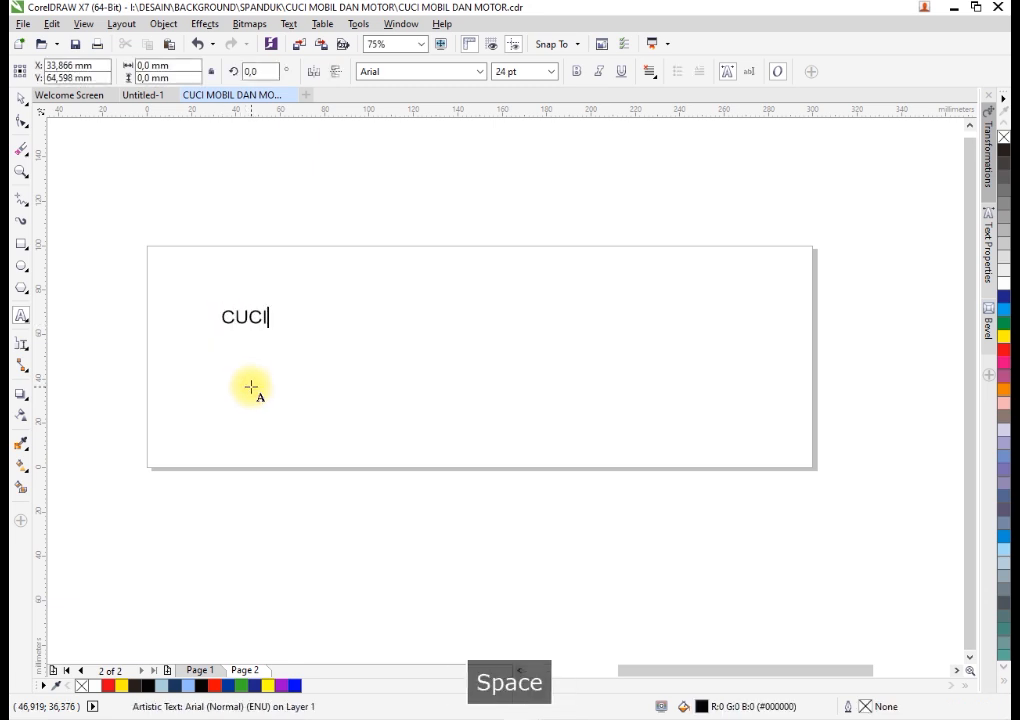
{"action": "type", "text": " MOBIL"}
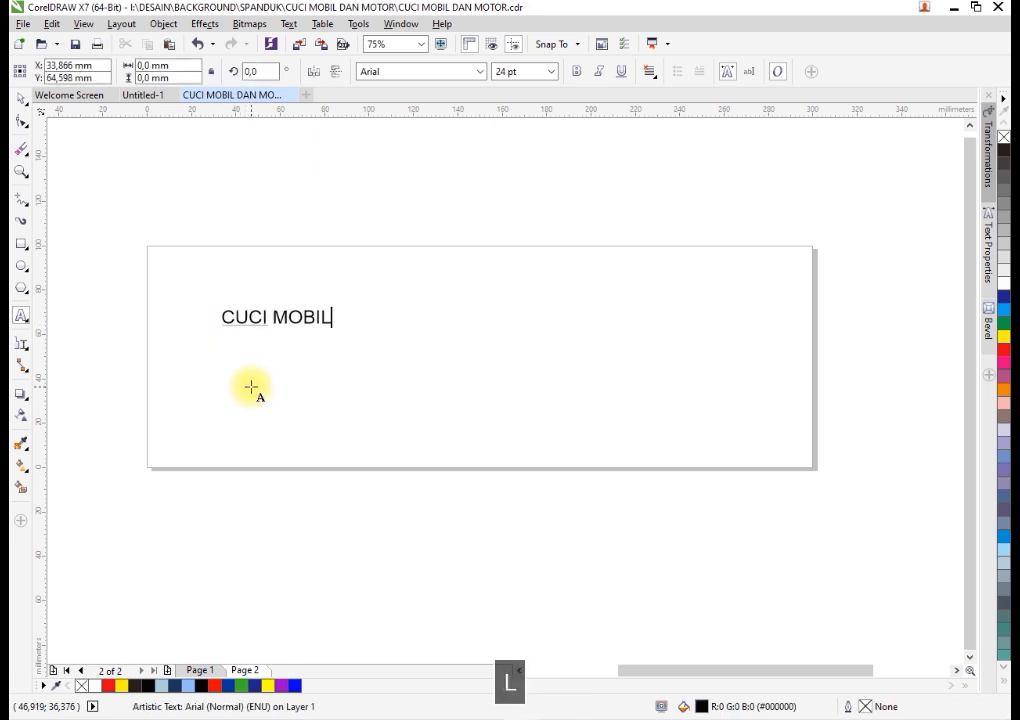
{"action": "key", "text": "Return"}
{"action": "type", "text": "& MOTOR"}
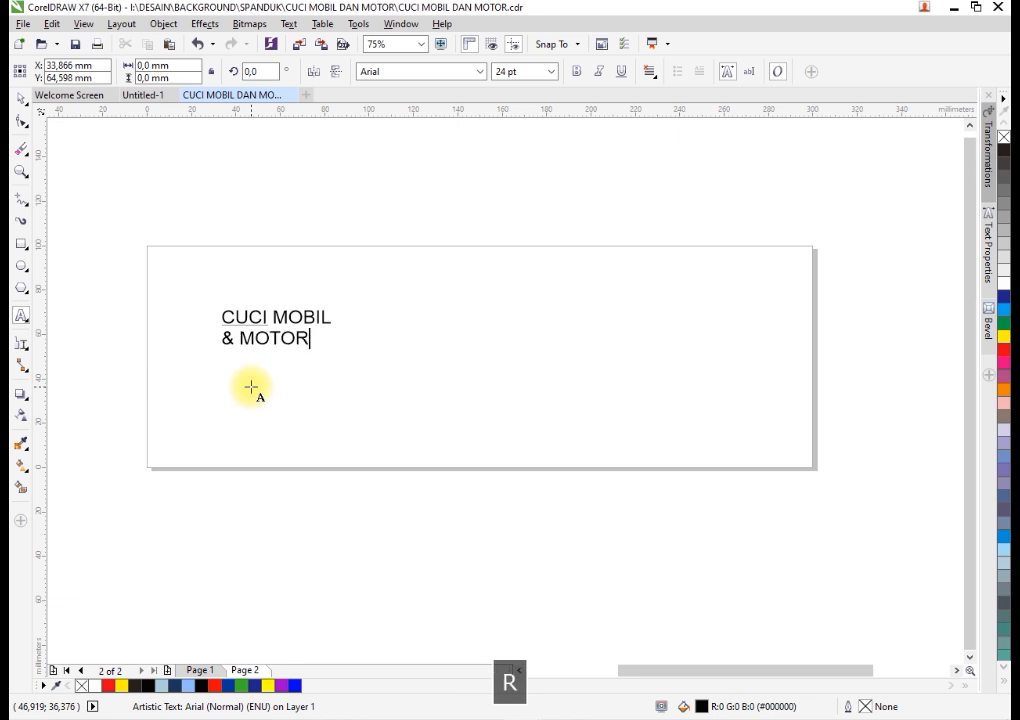
{"action": "left_click", "coordinate": [20, 100]}
{"action": "left_click_drag", "start_coordinate": [340, 352], "coordinate": [402, 372]}
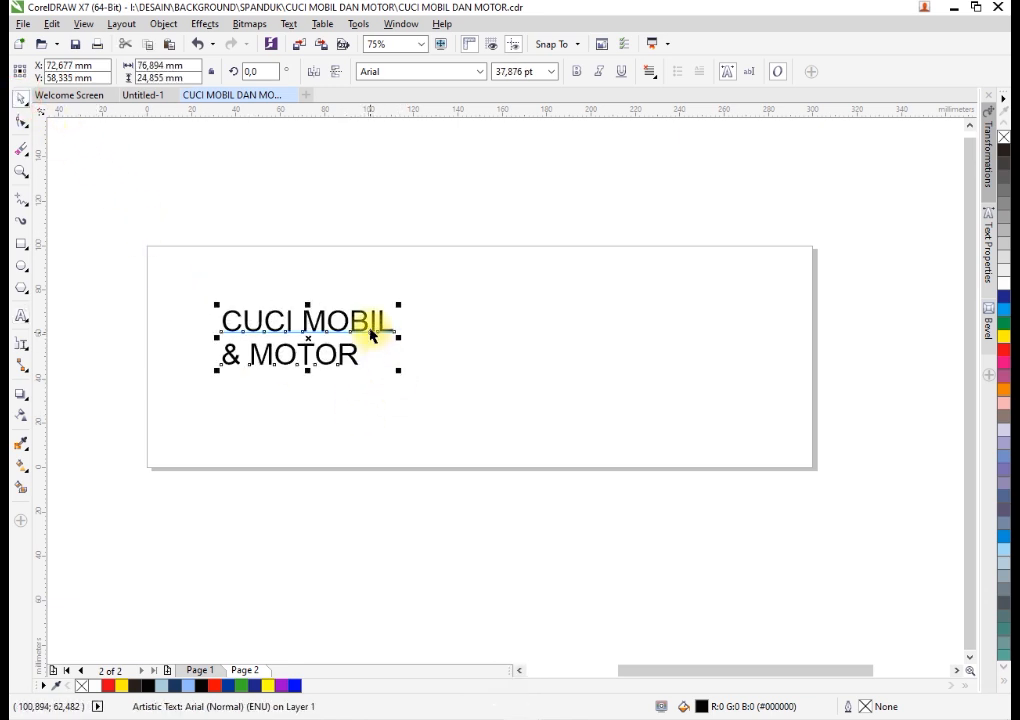
Duplicate the headline text directly below the original and replace the copy's wording with "Bersih & Kinclong".
{"action": "left_click_drag", "start_coordinate": [374, 318], "coordinate": [371, 371]}
{"action": "key", "text": "shift+plus"}
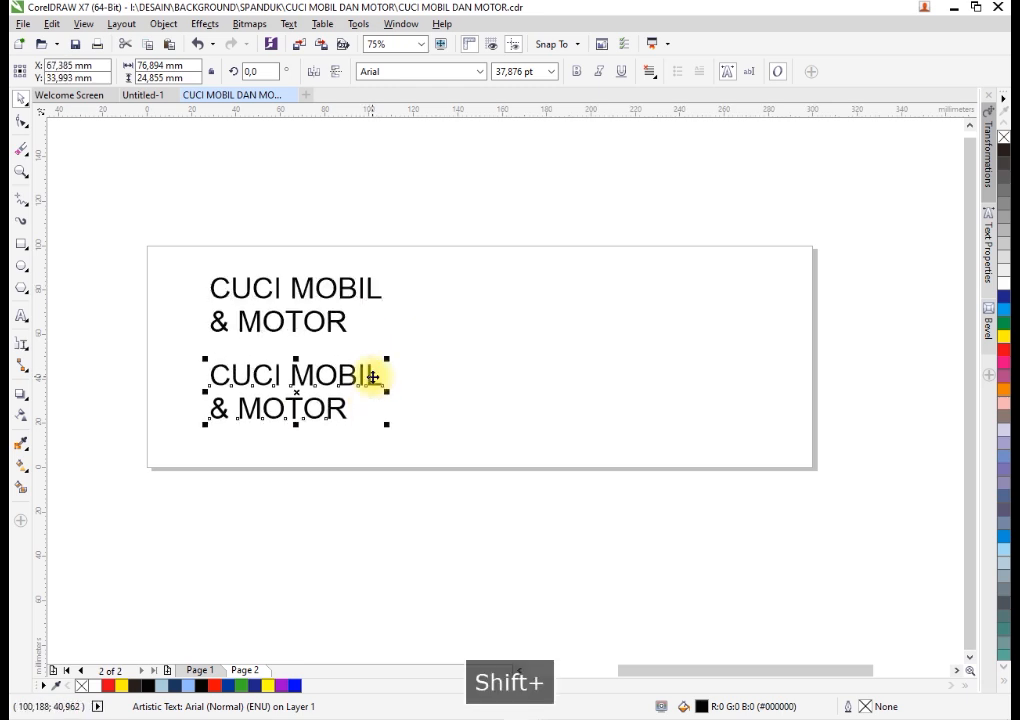
{"action": "left_click", "coordinate": [22, 317]}
{"action": "left_click", "coordinate": [316, 378]}
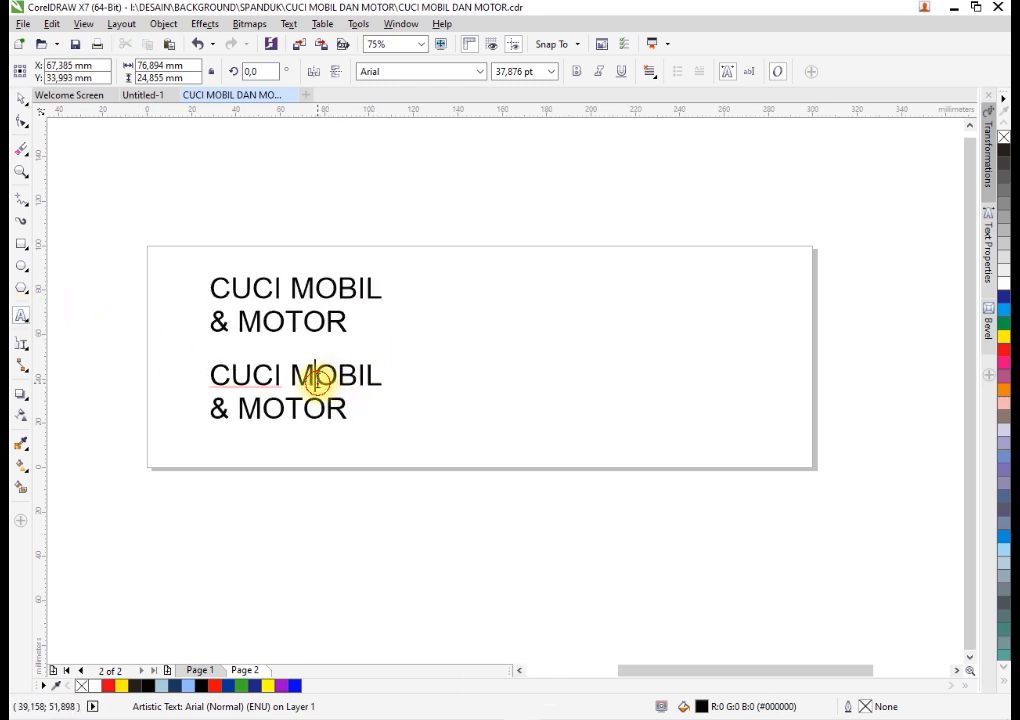
{"action": "key", "text": "ctrl+a"}
{"action": "type", "text": "BER"}
{"action": "key", "text": "BackSpace"}
{"action": "key", "text": "BackSpace"}
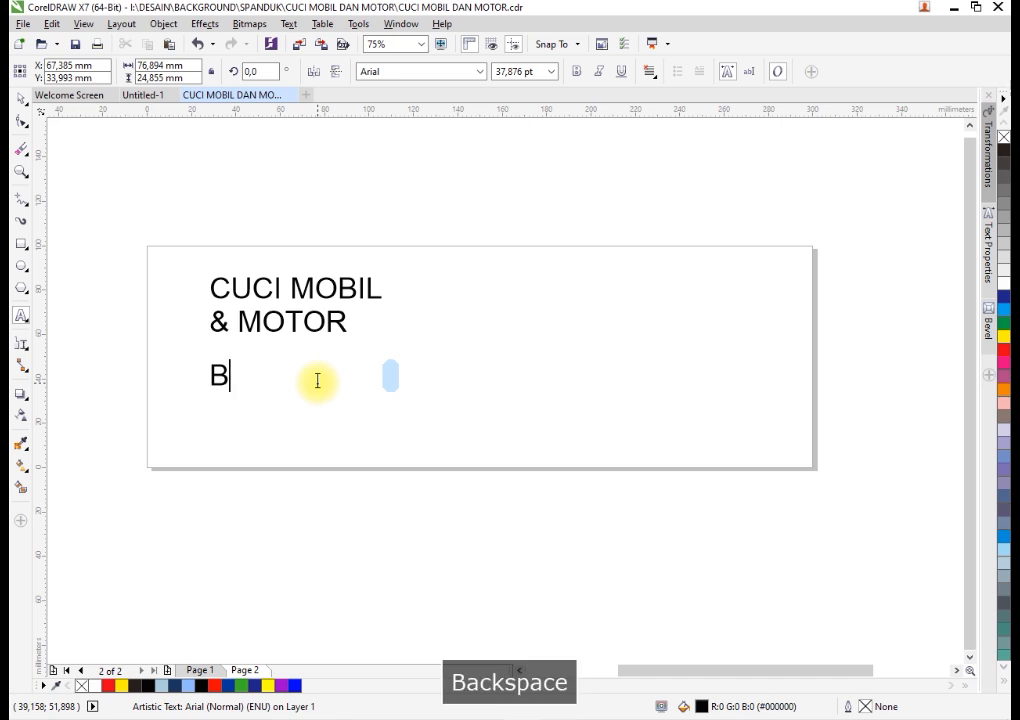
{"action": "type", "text": "Bersih"}
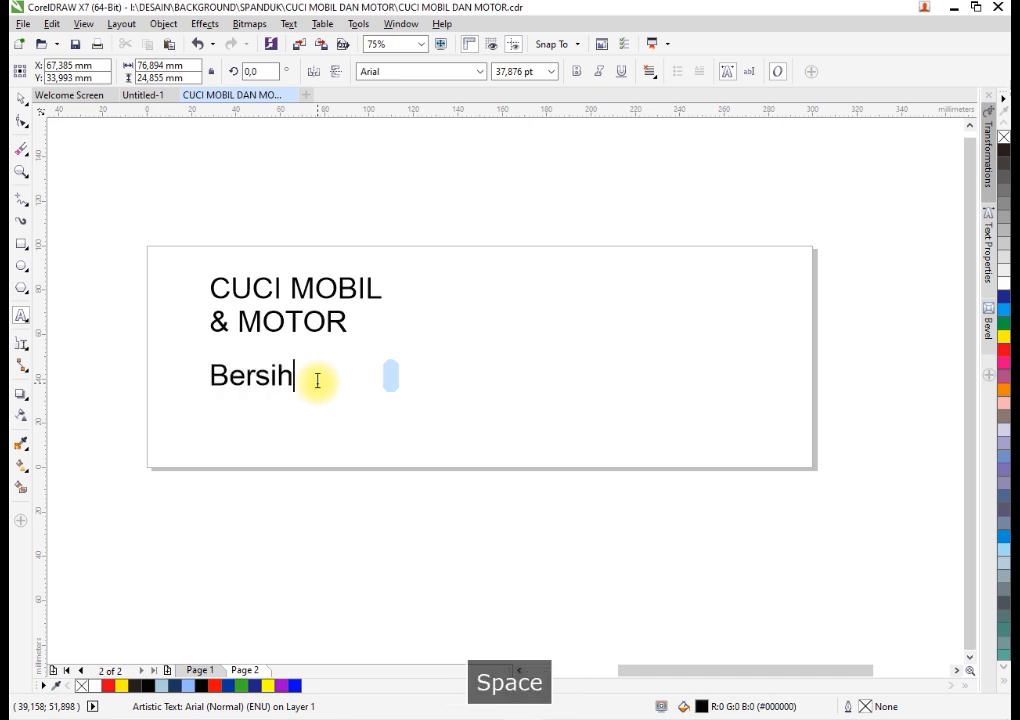
{"action": "type", "text": " & Kinclong"}
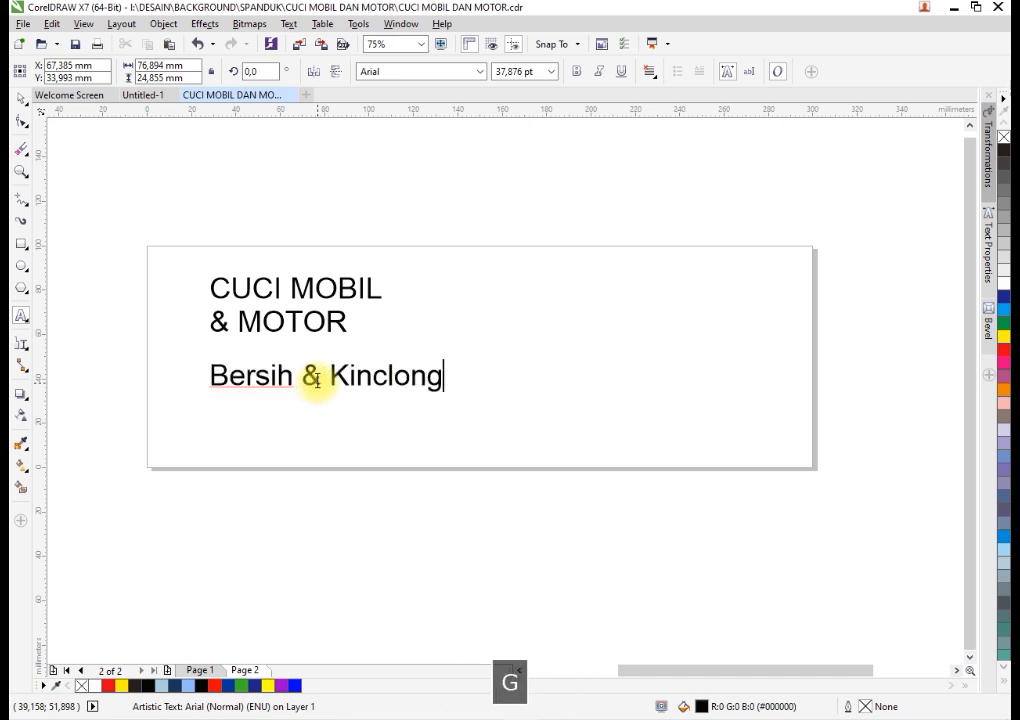
{"action": "left_click", "coordinate": [20, 99]}
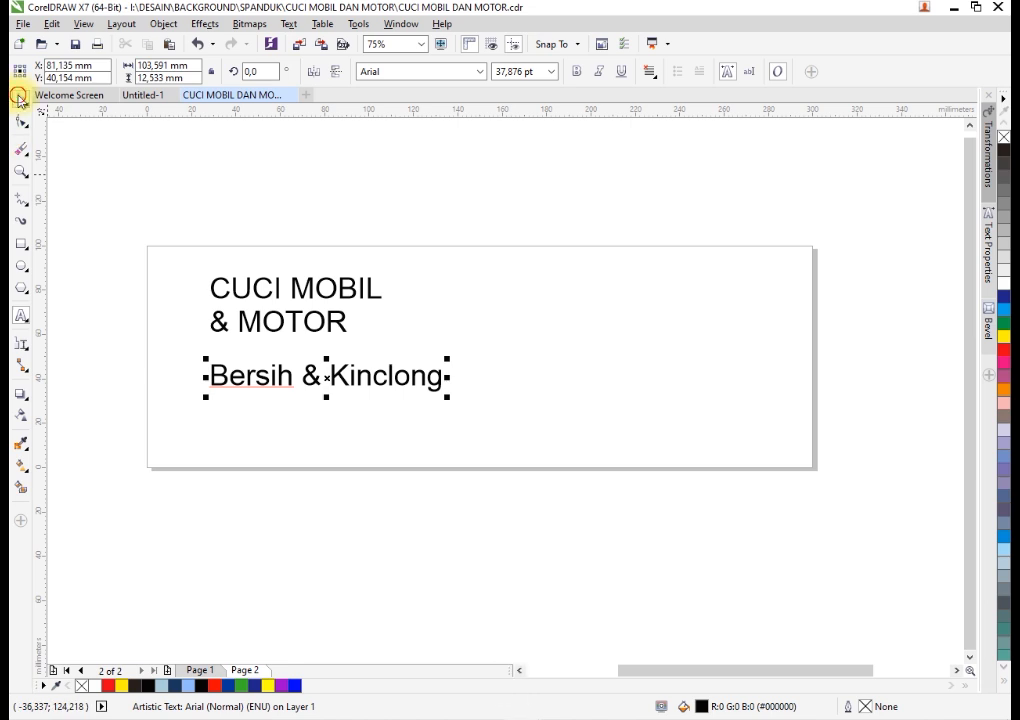
{"action": "left_click", "coordinate": [17, 246]}
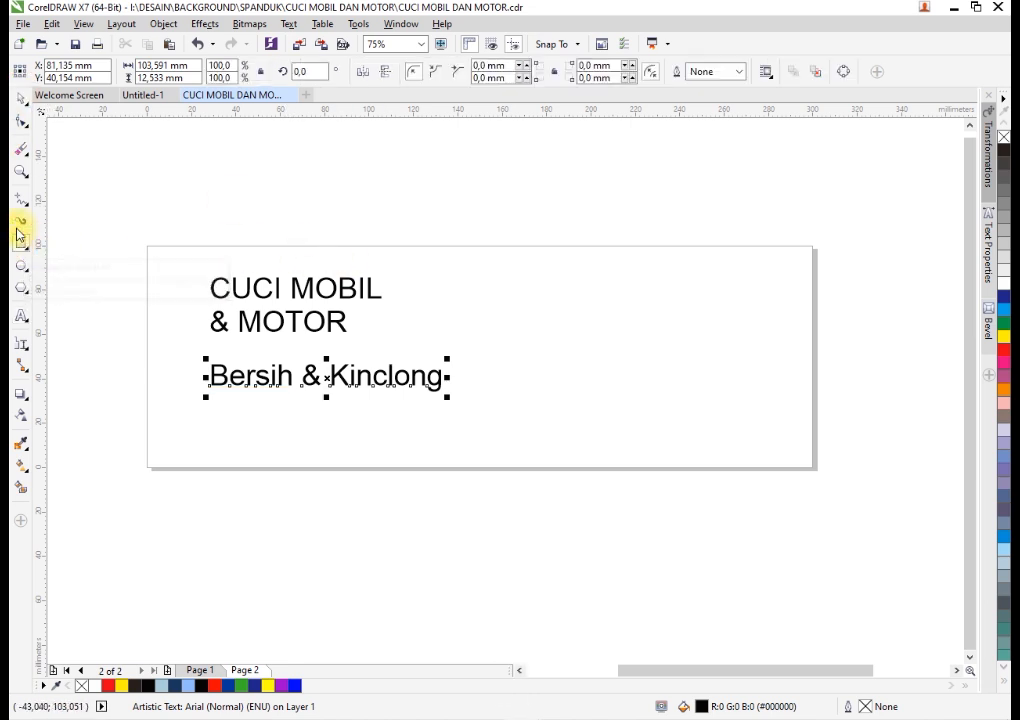
{"action": "left_click", "coordinate": [20, 99]}
Change the headline "CUCI MOBIL & MOTOR" to the Mont Heavy DEMO font and move it closer to the page's left edge.
{"action": "left_click", "coordinate": [207, 277]}
{"action": "left_click", "coordinate": [218, 280]}
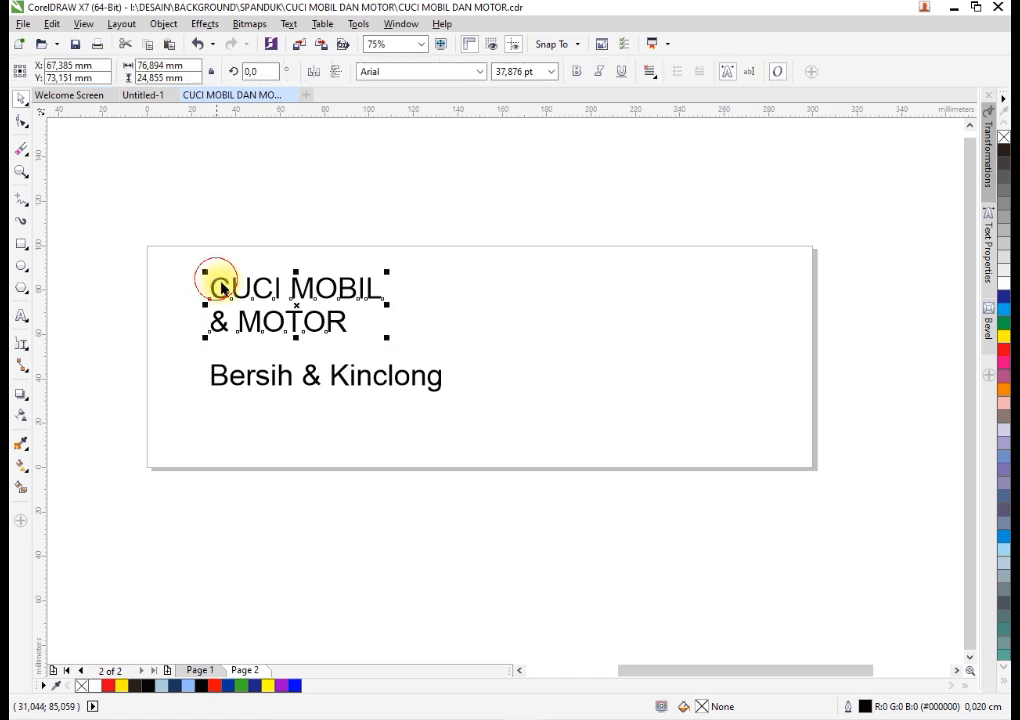
{"action": "left_click", "coordinate": [480, 72]}
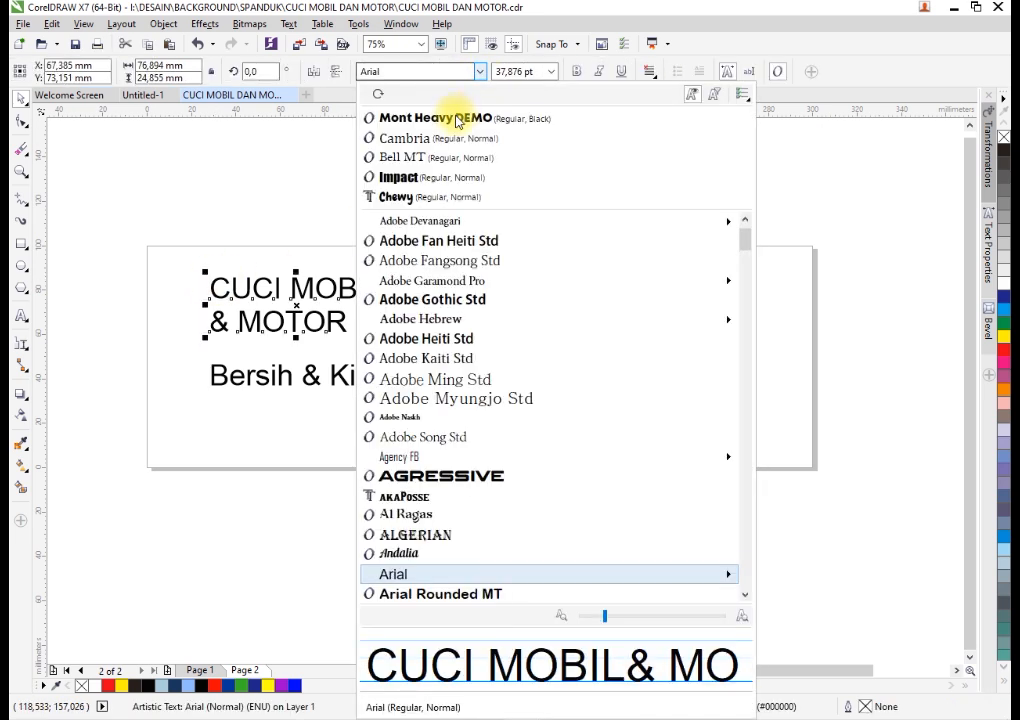
{"action": "left_click", "coordinate": [457, 120]}
{"action": "left_click_drag", "start_coordinate": [361, 296], "coordinate": [335, 290]}
{"action": "left_click", "coordinate": [341, 216]}
Set "Bersih & Kinclong" in the Bitcheese font, shrink it to about 63 mm wide and place it under the headline.
{"action": "left_click", "coordinate": [374, 373]}
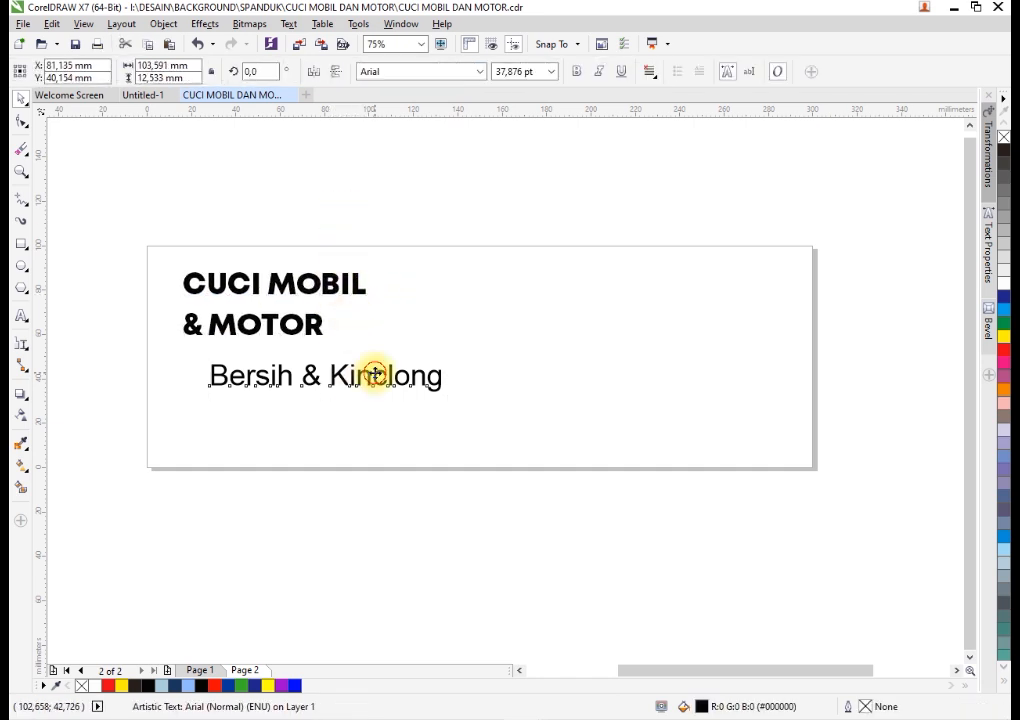
{"action": "left_click", "coordinate": [480, 71]}
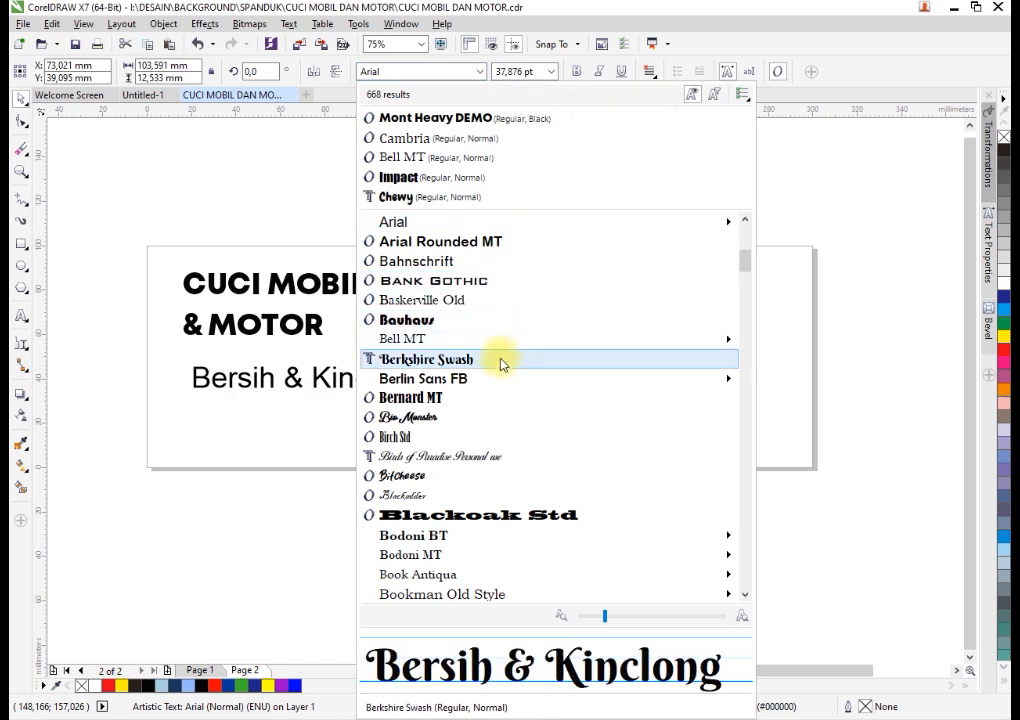
{"action": "left_click", "coordinate": [417, 478]}
{"action": "left_click_drag", "start_coordinate": [421, 395], "coordinate": [335, 425]}
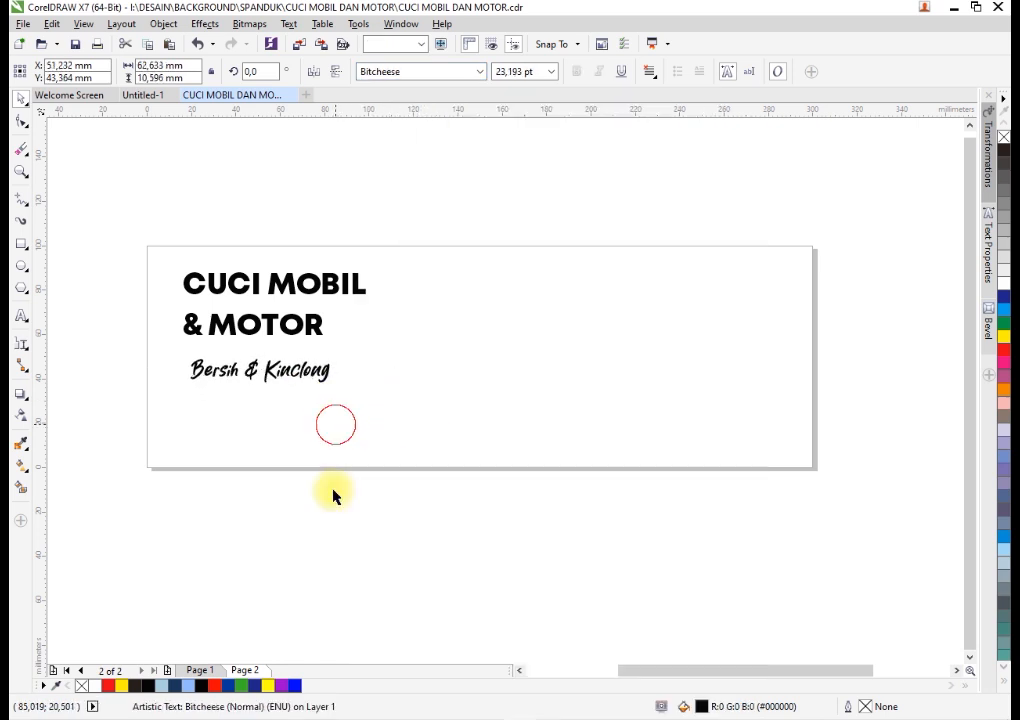
{"action": "left_click", "coordinate": [332, 598]}
Bring the car-wash banner image from page 1 over to page 2, placed below the page.
{"action": "left_click", "coordinate": [209, 672]}
{"action": "left_click", "coordinate": [558, 323]}
{"action": "left_click_drag", "start_coordinate": [558, 323], "coordinate": [531, 555]}
{"action": "left_click", "coordinate": [245, 669]}
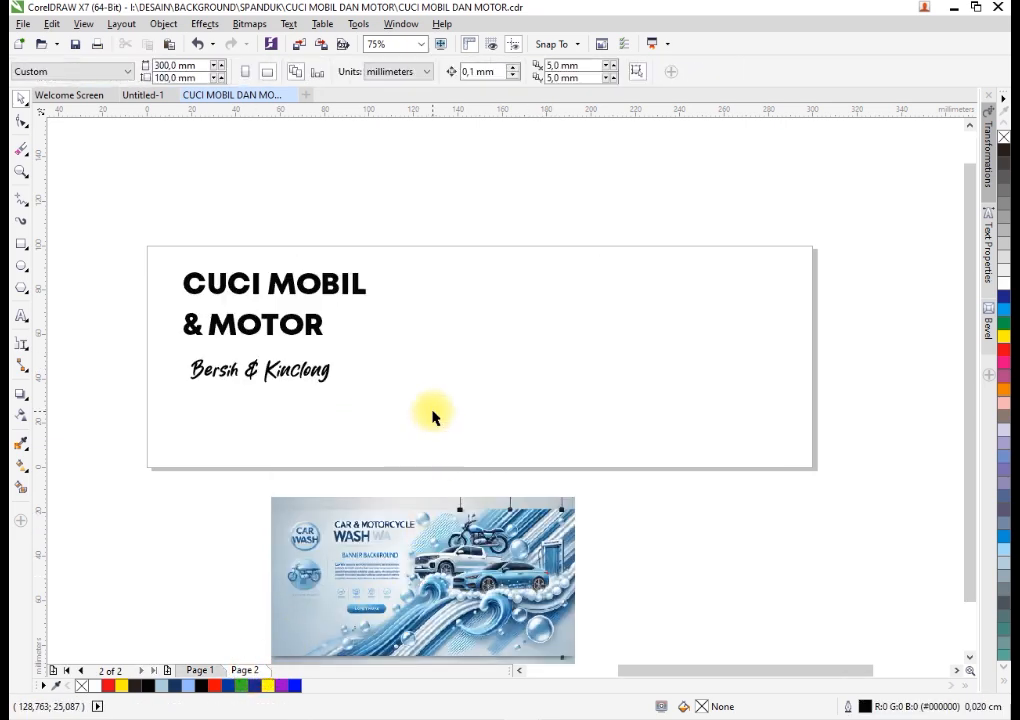
Create a page-sized 300 × 100 mm rectangle and PowerClip the car-wash image inside it.
{"action": "left_click", "coordinate": [21, 237]}
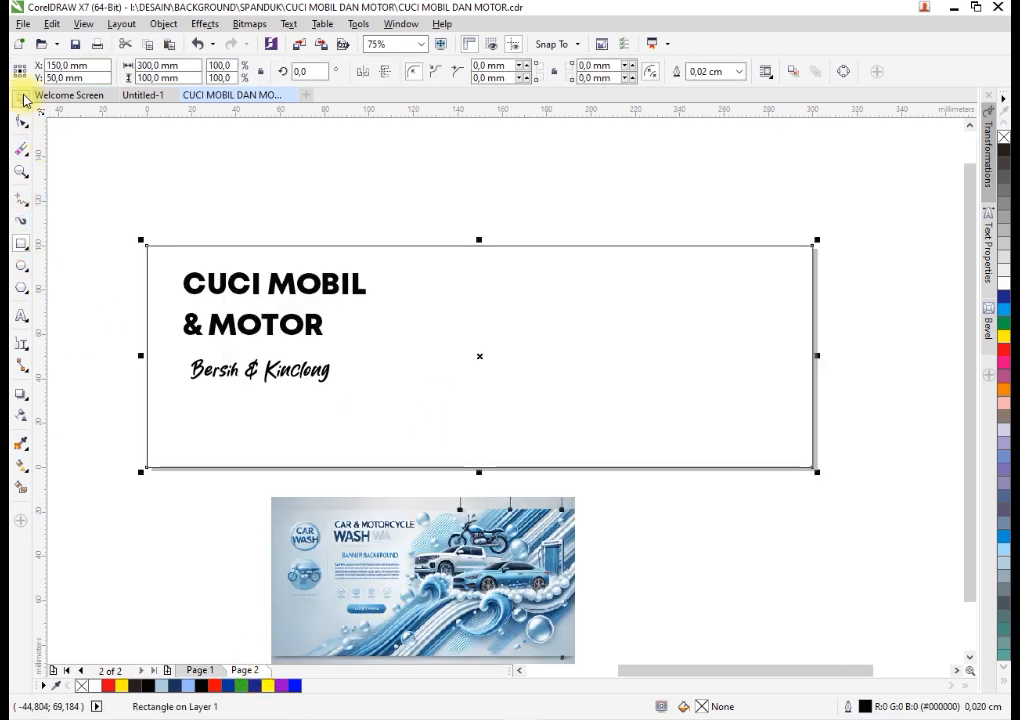
{"action": "left_click", "coordinate": [24, 105]}
{"action": "left_click", "coordinate": [171, 157]}
{"action": "left_click", "coordinate": [398, 515]}
{"action": "right_click", "coordinate": [398, 515]}
{"action": "left_click", "coordinate": [480, 79]}
{"action": "left_click", "coordinate": [551, 326]}
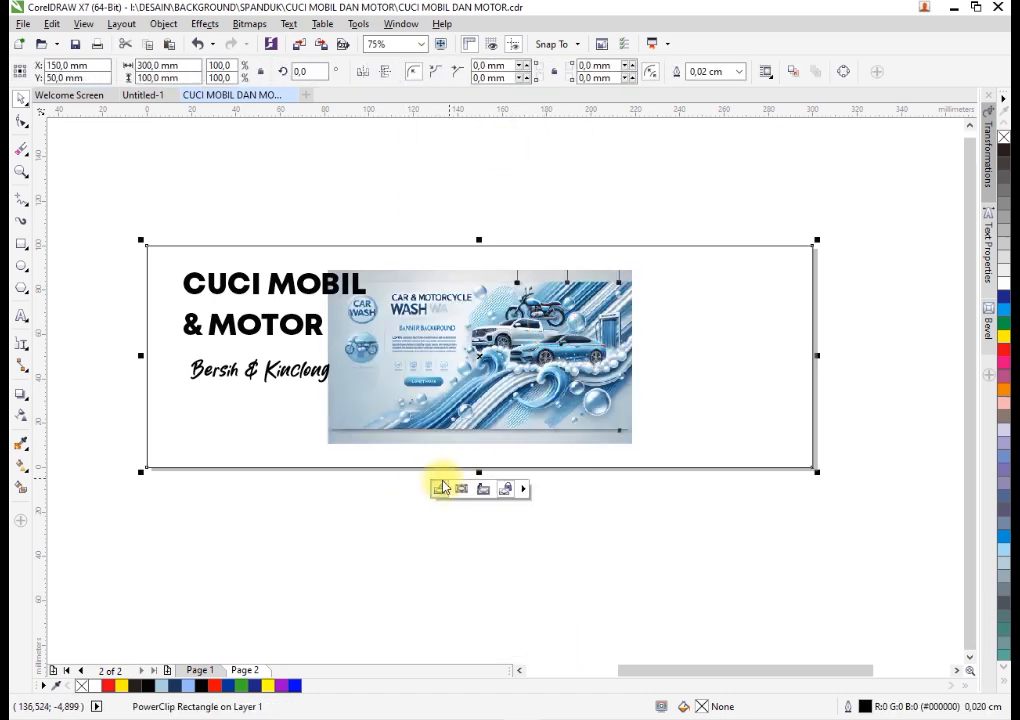
Select the image inside the PowerClip frame and scale it to about 319 mm wide so it covers the whole frame.
{"action": "left_click", "coordinate": [461, 489]}
{"action": "left_click_drag", "start_coordinate": [640, 449], "coordinate": [691, 479]}
{"action": "left_click_drag", "start_coordinate": [671, 417], "coordinate": [807, 418]}
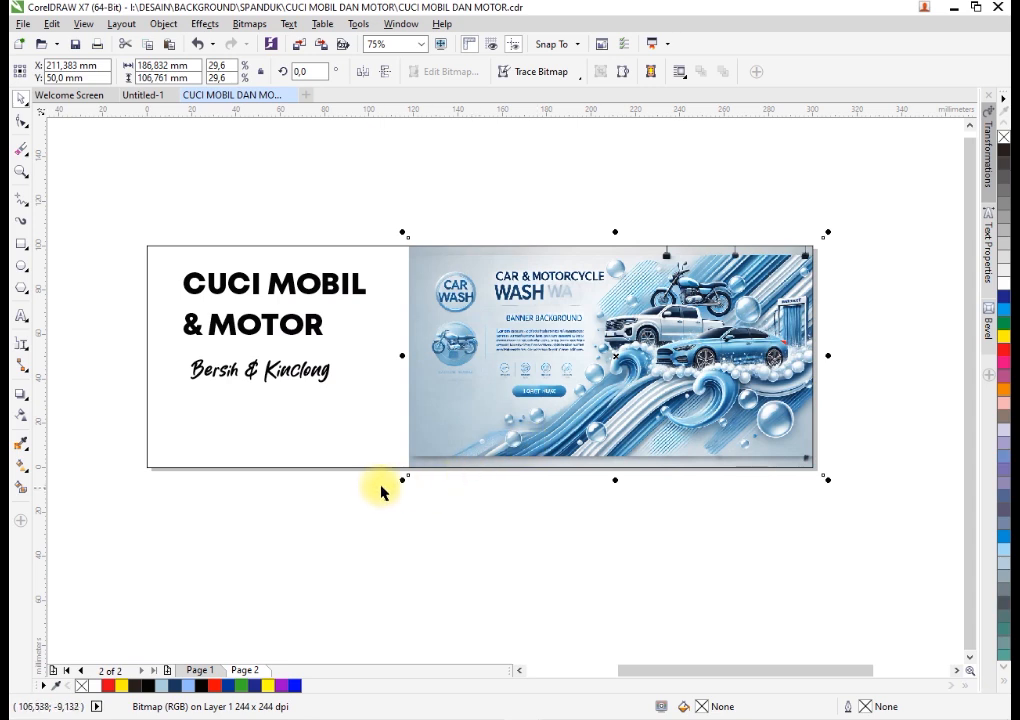
{"action": "left_click_drag", "start_coordinate": [401, 482], "coordinate": [143, 541]}
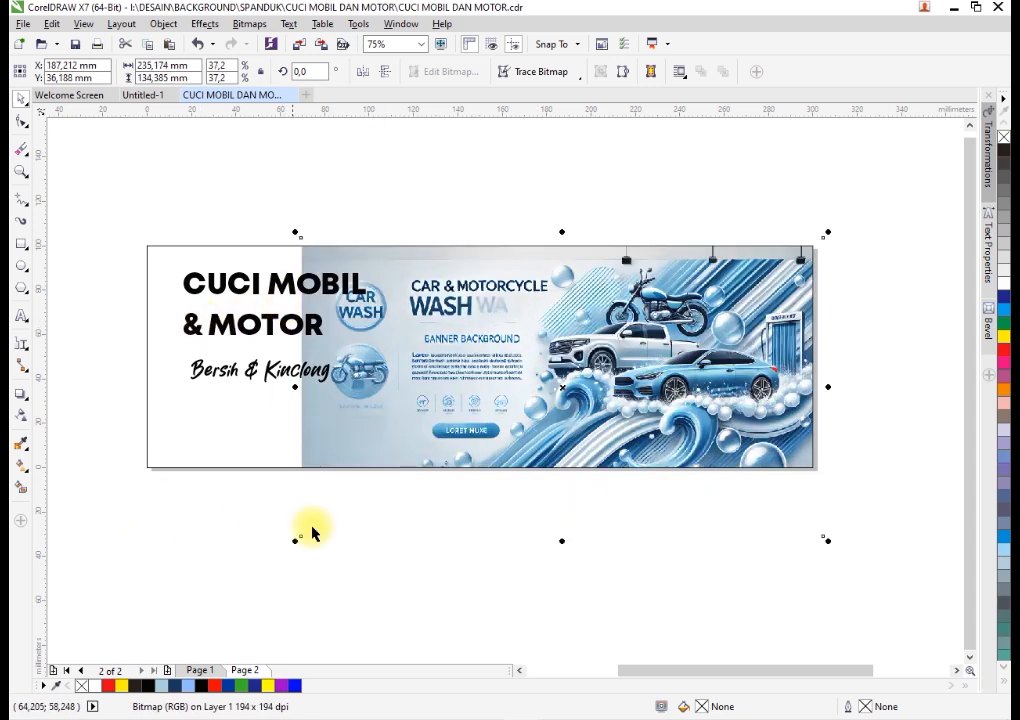
{"action": "left_click_drag", "start_coordinate": [296, 231], "coordinate": [125, 177]}
Shift the clipped image down and enlarge it to about 364 mm wide, framing the motorcycle and cars on the banner's right side.
{"action": "scroll", "coordinate": [222, 302], "scroll_direction": "down", "scroll_amount": 2}
{"action": "scroll", "coordinate": [285, 319], "scroll_direction": "up", "scroll_amount": 2}
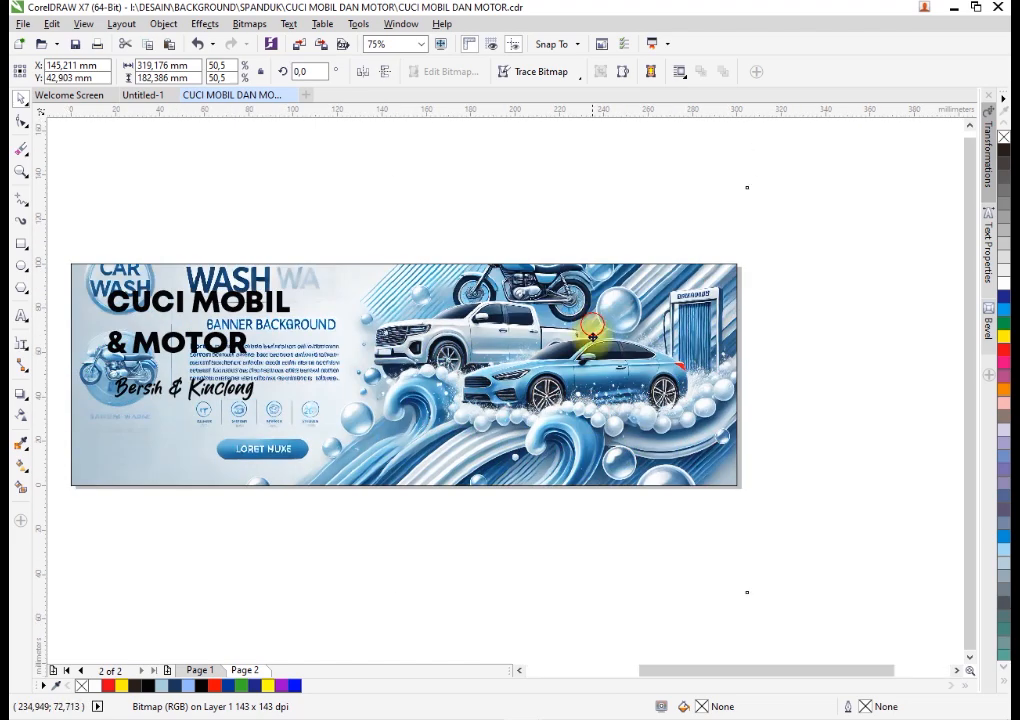
{"action": "left_click_drag", "start_coordinate": [592, 337], "coordinate": [592, 364]}
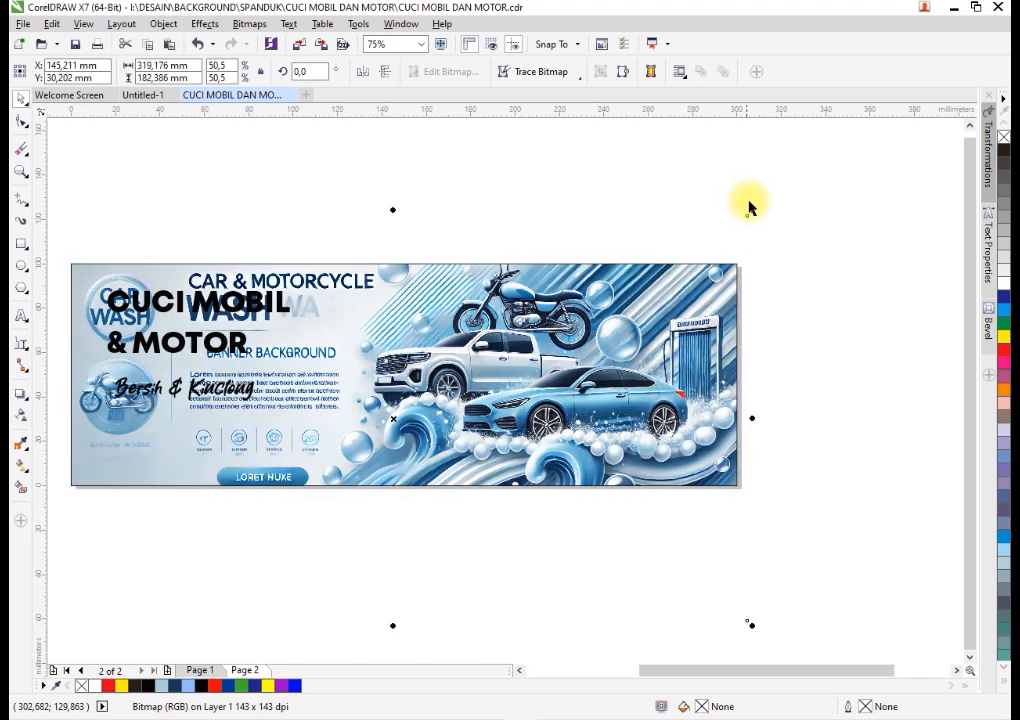
{"action": "left_click_drag", "start_coordinate": [752, 214], "coordinate": [800, 208]}
{"action": "left_click_drag", "start_coordinate": [664, 342], "coordinate": [665, 337]}
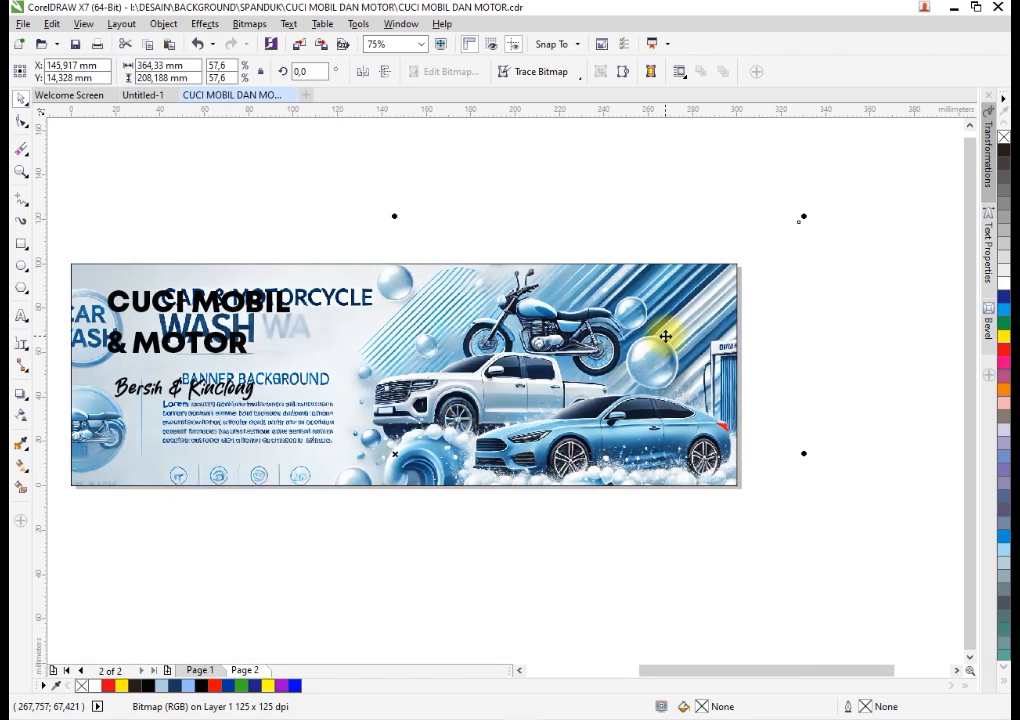
{"action": "left_click", "coordinate": [848, 372]}
{"action": "scroll", "coordinate": [553, 296], "scroll_direction": "down", "scroll_amount": 2}
{"action": "scroll", "coordinate": [497, 314], "scroll_direction": "up", "scroll_amount": 2}
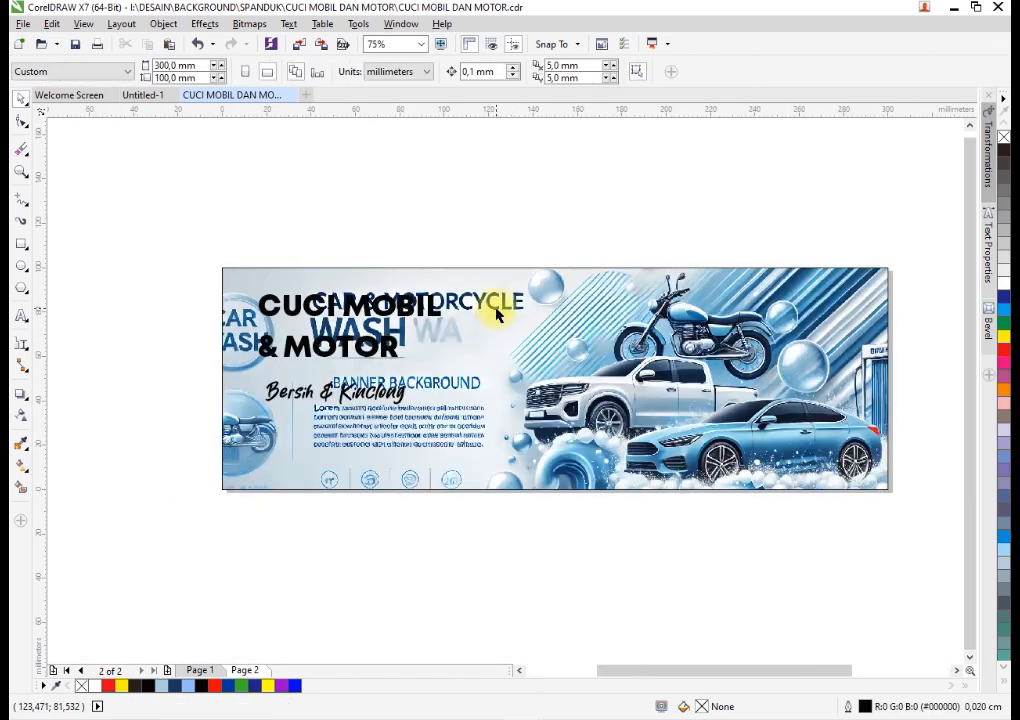
Trace a wavy curve with the Pen tool from above the banner, along the left side of the bubbles and pickup, to below the banner.
{"action": "left_click", "coordinate": [30, 212]}
{"action": "left_click", "coordinate": [32, 212]}
{"action": "left_click", "coordinate": [32, 212]}
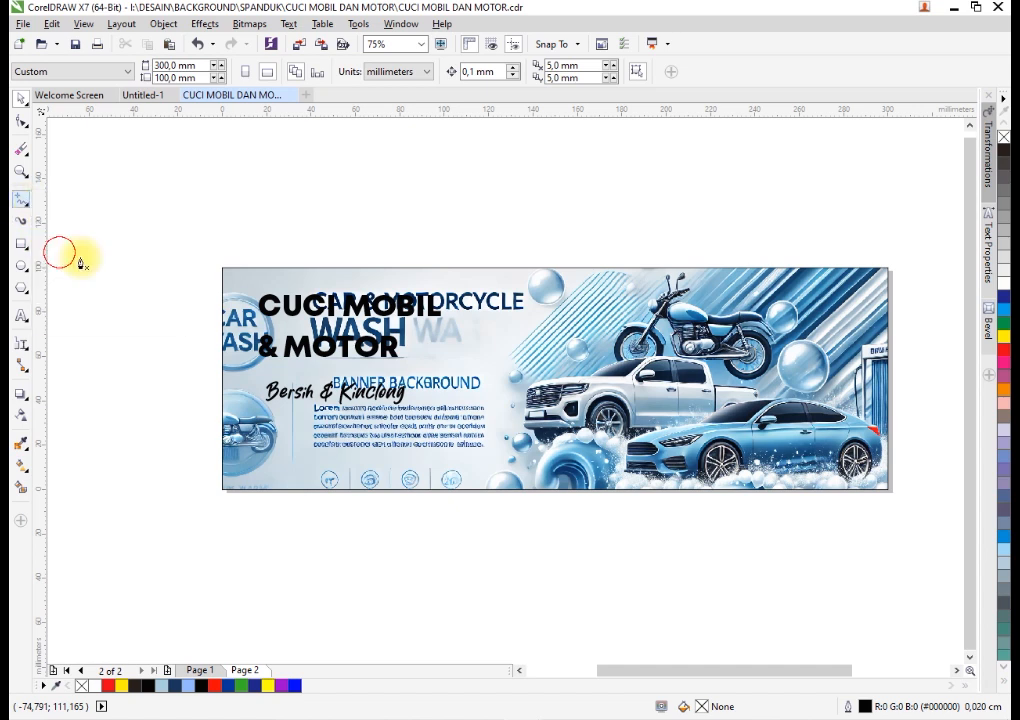
{"action": "left_click", "coordinate": [63, 252]}
{"action": "scroll", "coordinate": [608, 232], "scroll_direction": "up", "scroll_amount": 2}
{"action": "left_click", "coordinate": [622, 148]}
{"action": "scroll", "coordinate": [590, 180], "scroll_direction": "up", "scroll_amount": 2}
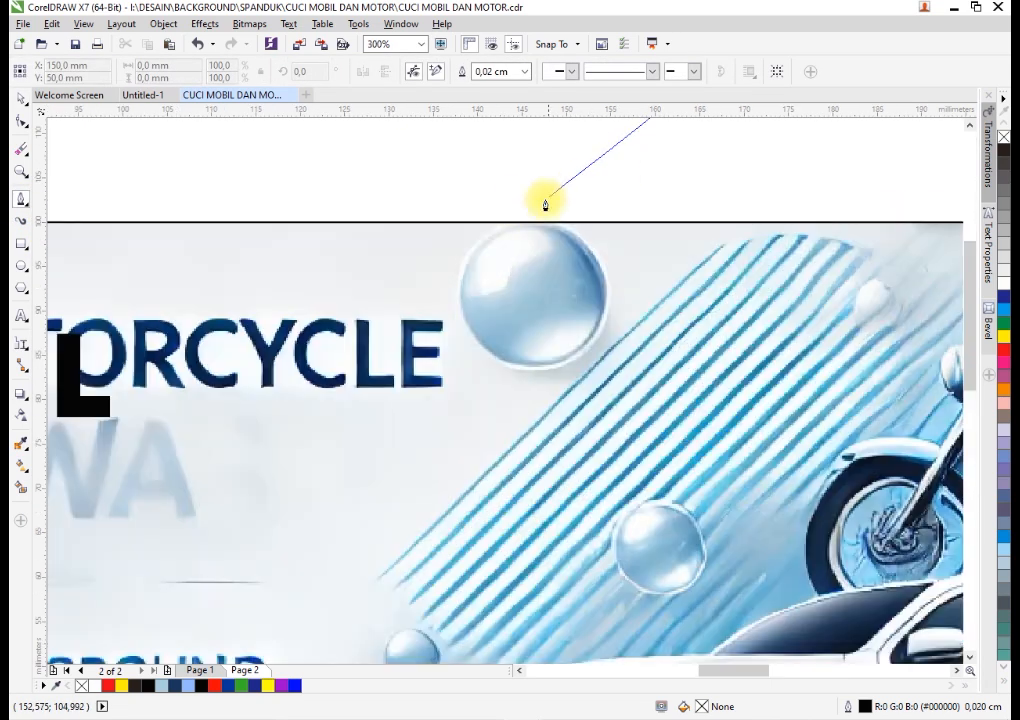
{"action": "left_click_drag", "start_coordinate": [457, 250], "coordinate": [441, 307]}
{"action": "left_click_drag", "start_coordinate": [456, 443], "coordinate": [517, 378]}
{"action": "scroll", "coordinate": [517, 378], "scroll_direction": "down", "scroll_amount": 2}
{"action": "left_click_drag", "start_coordinate": [423, 488], "coordinate": [423, 536]}
{"action": "scroll", "coordinate": [445, 460], "scroll_direction": "down", "scroll_amount": 1}
{"action": "scroll", "coordinate": [429, 590], "scroll_direction": "up", "scroll_amount": 1}
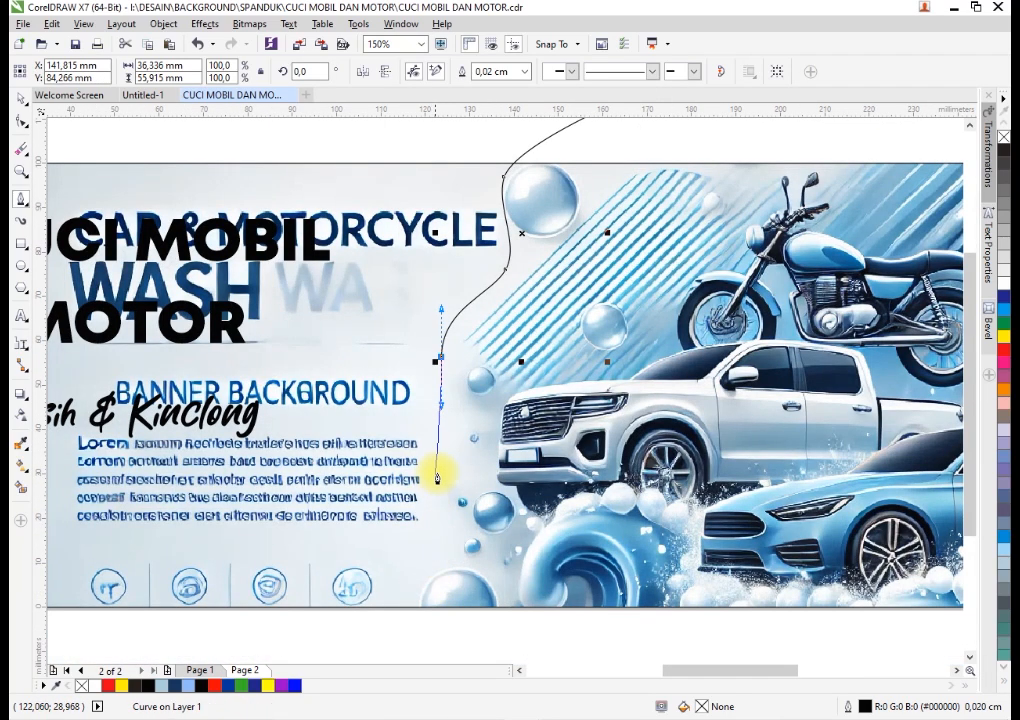
{"action": "scroll", "coordinate": [426, 512], "scroll_direction": "down", "scroll_amount": 2}
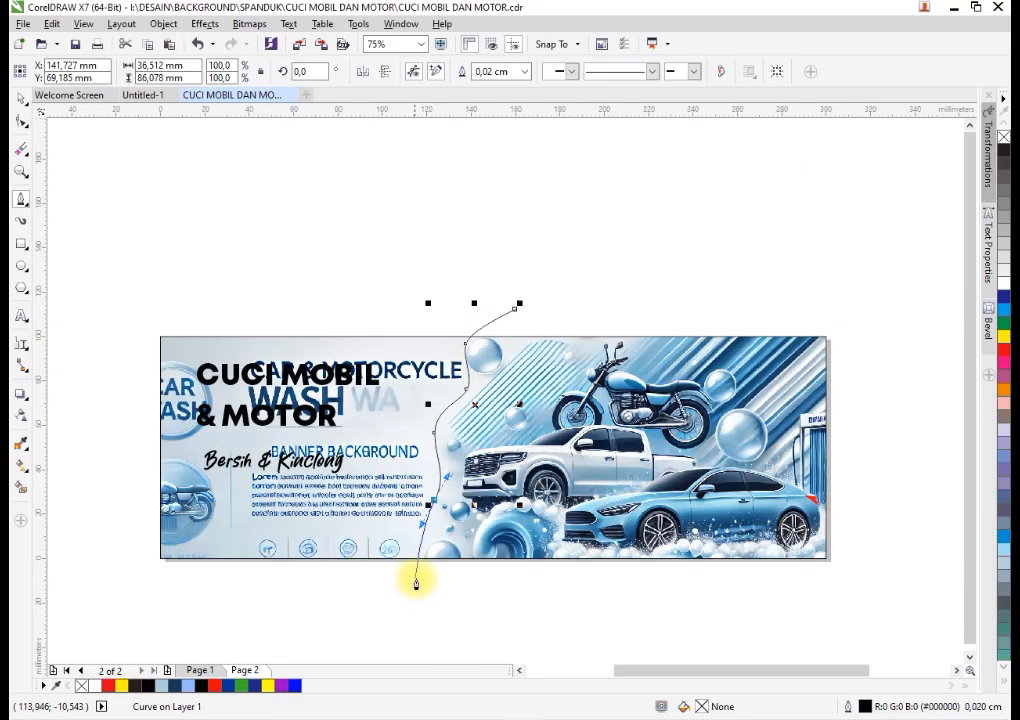
{"action": "left_click_drag", "start_coordinate": [419, 585], "coordinate": [428, 606]}
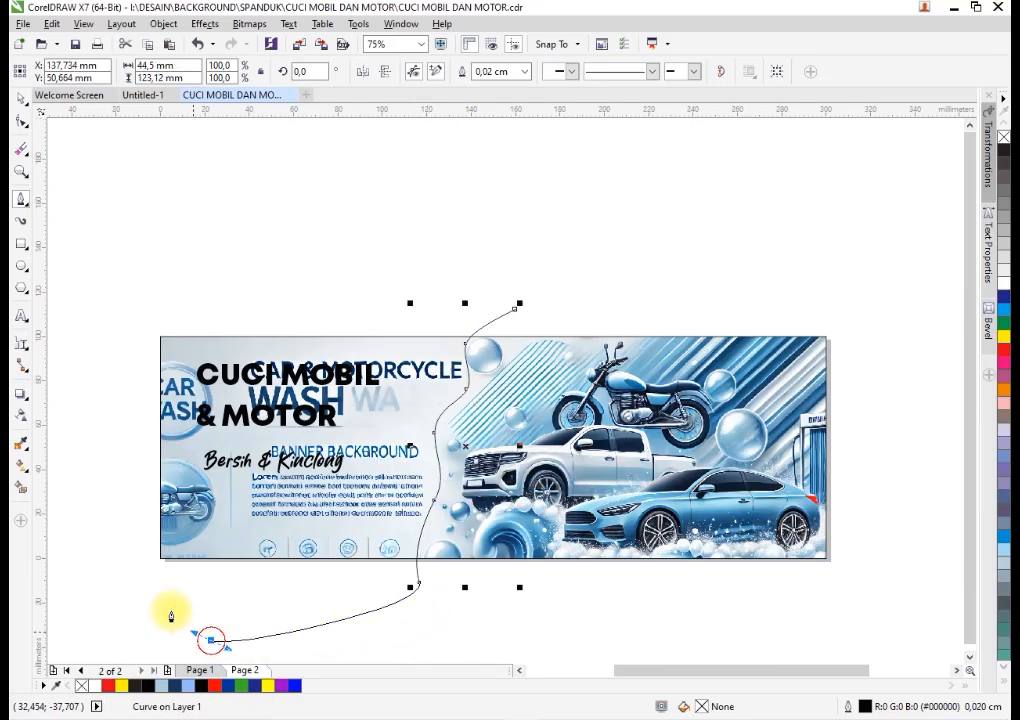
Continue the curve around the banner's left part and close it into a shape about 182 × 173 mm.
{"action": "left_click_drag", "start_coordinate": [129, 556], "coordinate": [113, 505]}
{"action": "left_click_drag", "start_coordinate": [398, 264], "coordinate": [413, 268]}
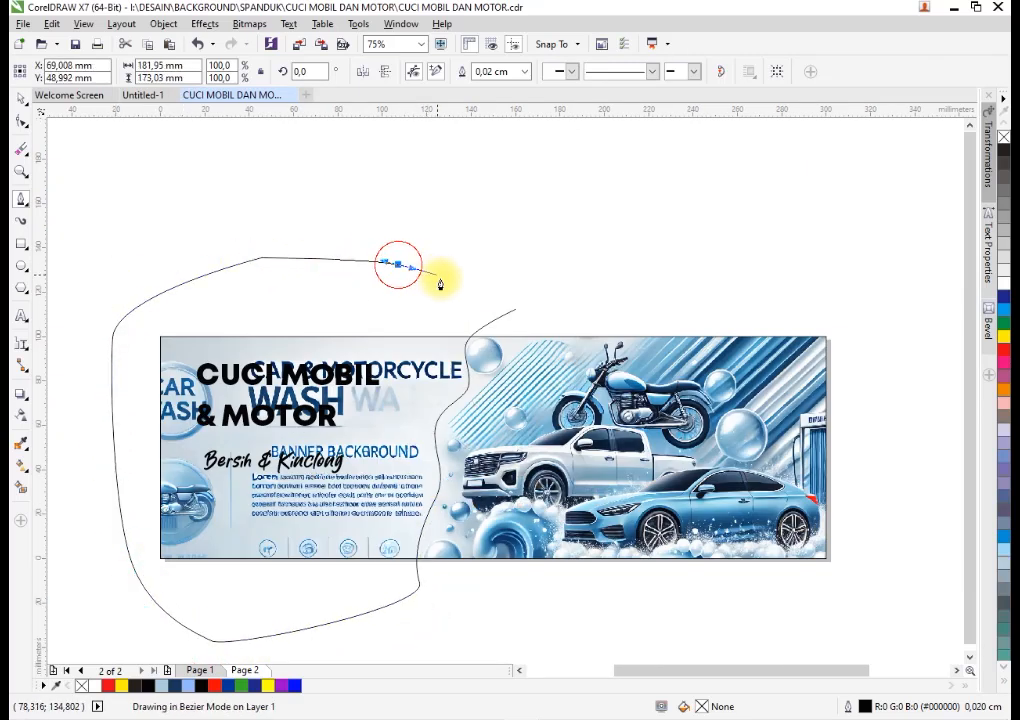
{"action": "left_click", "coordinate": [513, 313]}
Fill the closed shape with the pale grey (C7 M3 Y4 K0) sampled from the banner image's background.
{"action": "left_click", "coordinate": [25, 444]}
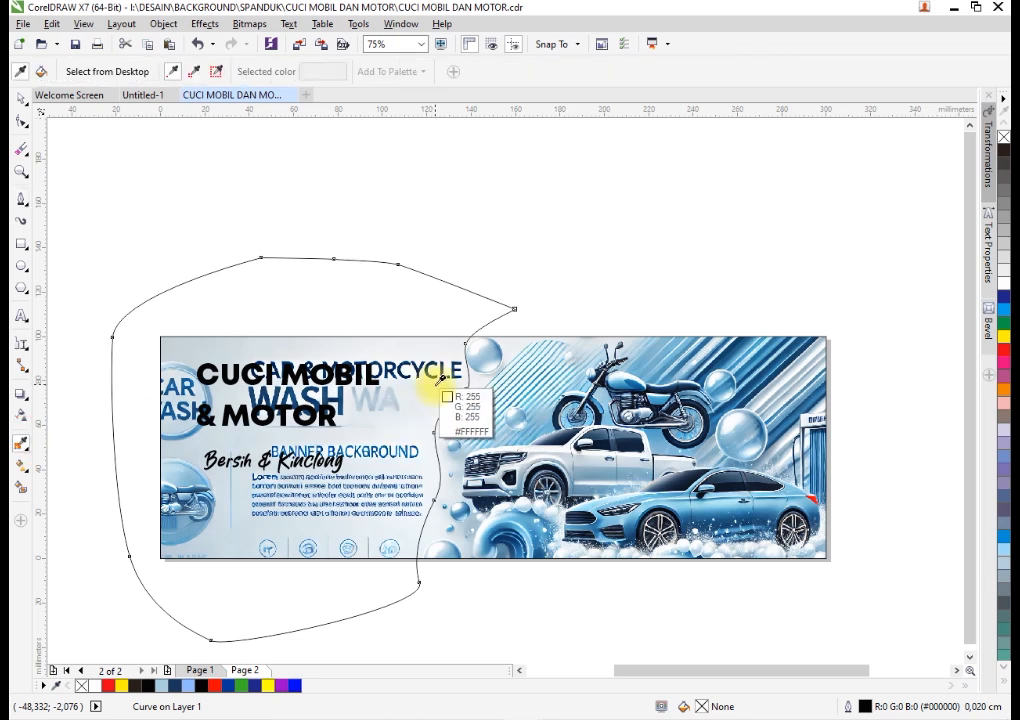
{"action": "left_click", "coordinate": [432, 400]}
{"action": "left_click", "coordinate": [434, 314]}
{"action": "key", "text": "space"}
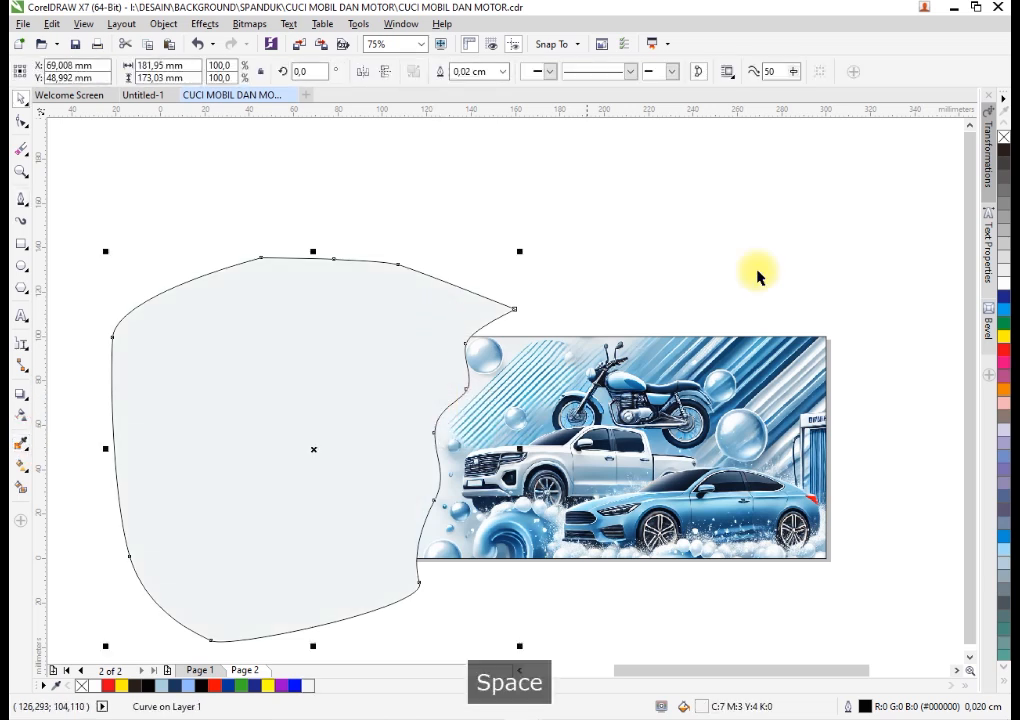
Remove the pale grey shape's outline and place the shape inside the banner rectangle with PowerClip.
{"action": "right_click", "coordinate": [382, 319]}
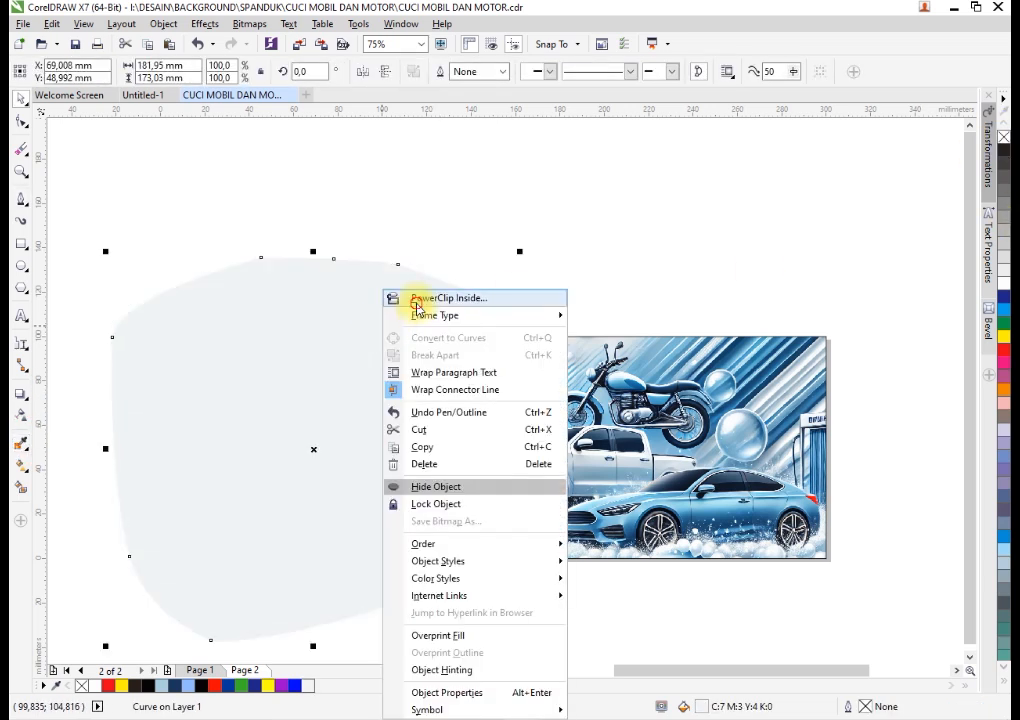
{"action": "left_click", "coordinate": [392, 296]}
{"action": "left_click", "coordinate": [610, 381]}
{"action": "scroll", "coordinate": [474, 362], "scroll_direction": "down", "scroll_amount": 2}
{"action": "scroll", "coordinate": [371, 362], "scroll_direction": "up", "scroll_amount": 2}
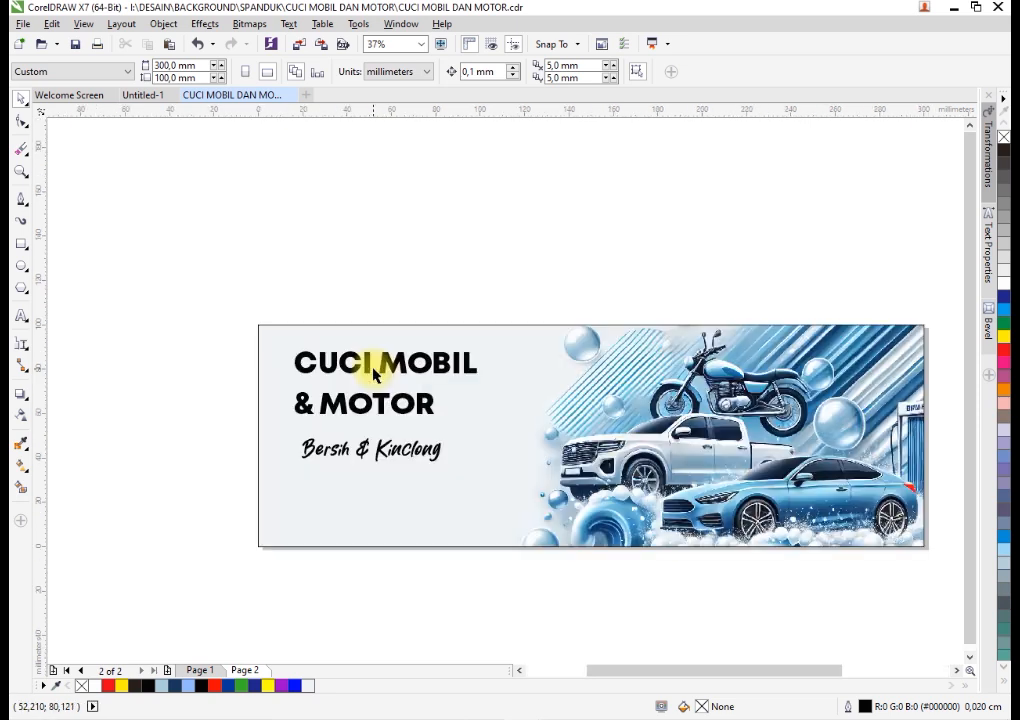
Move the "Bersih & Kinclong" tagline lower and tighten the line spacing of the "CUCI MOBIL & MOTOR" heading.
{"action": "left_click", "coordinate": [388, 462]}
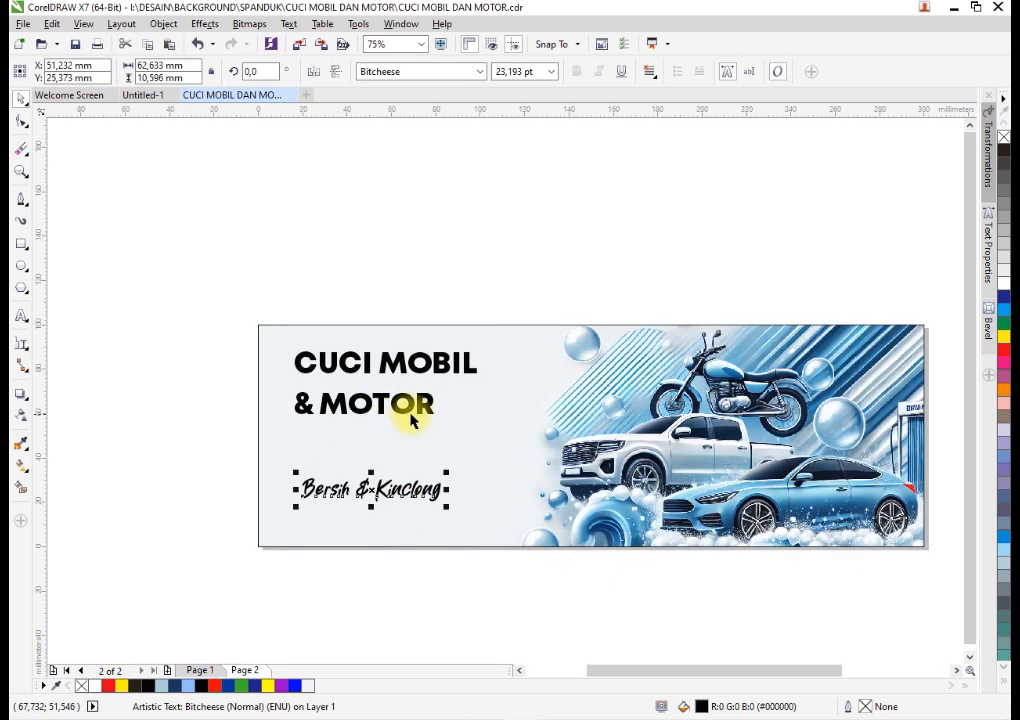
{"action": "left_click", "coordinate": [336, 392]}
{"action": "scroll", "coordinate": [340, 388], "scroll_direction": "up", "scroll_amount": 2}
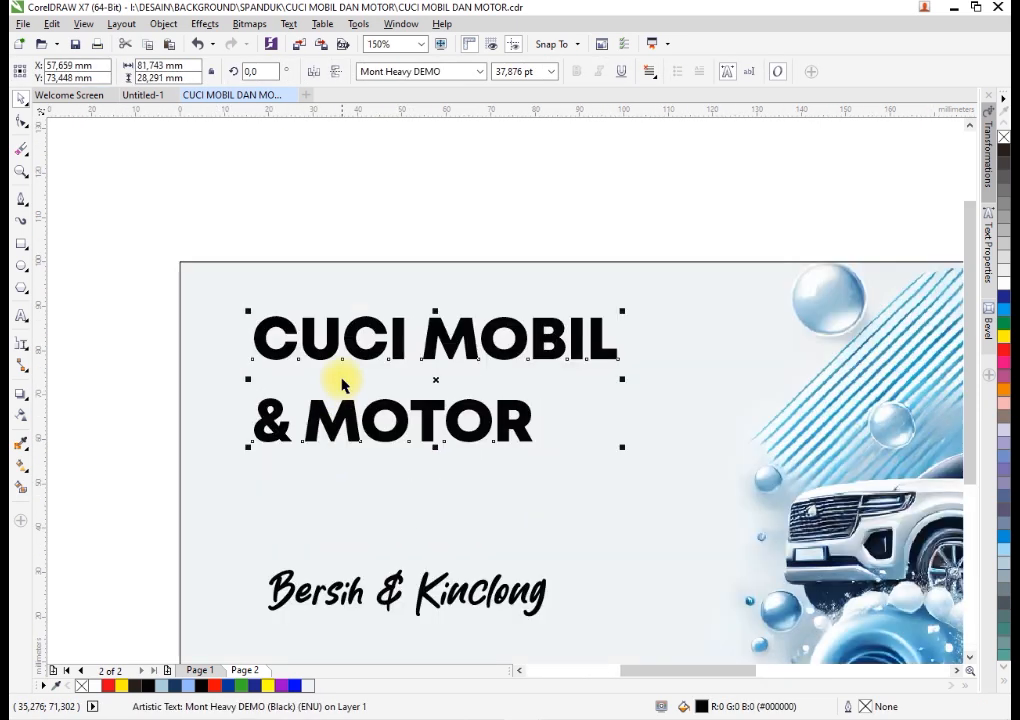
{"action": "left_click", "coordinate": [21, 120]}
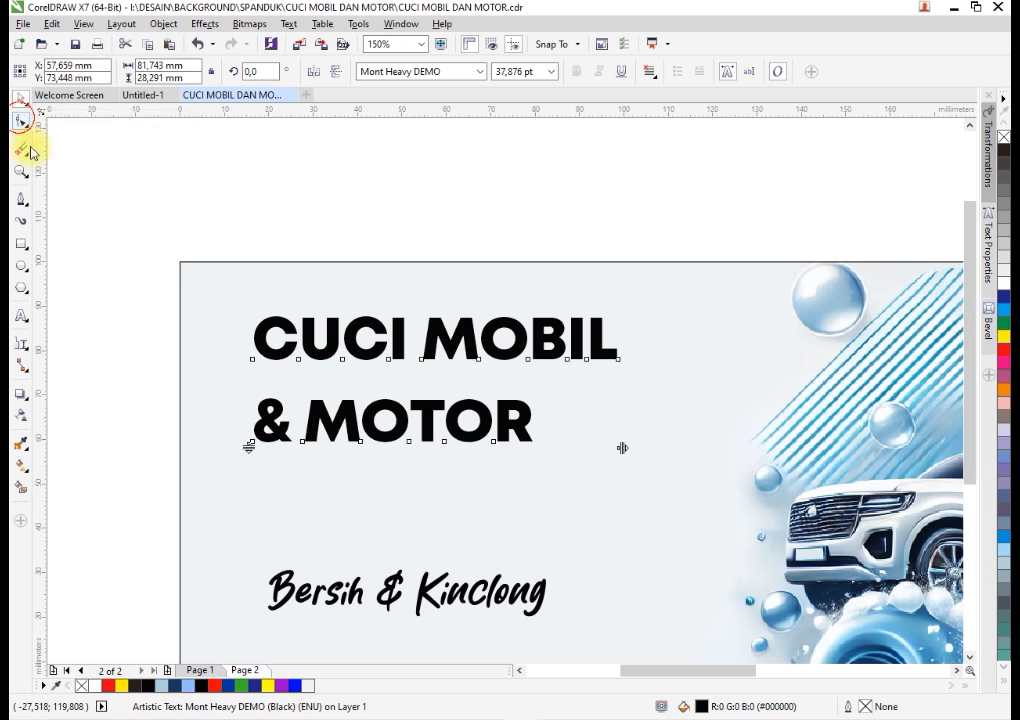
{"action": "left_click", "coordinate": [252, 452]}
{"action": "left_click", "coordinate": [253, 450]}
{"action": "left_click", "coordinate": [250, 444]}
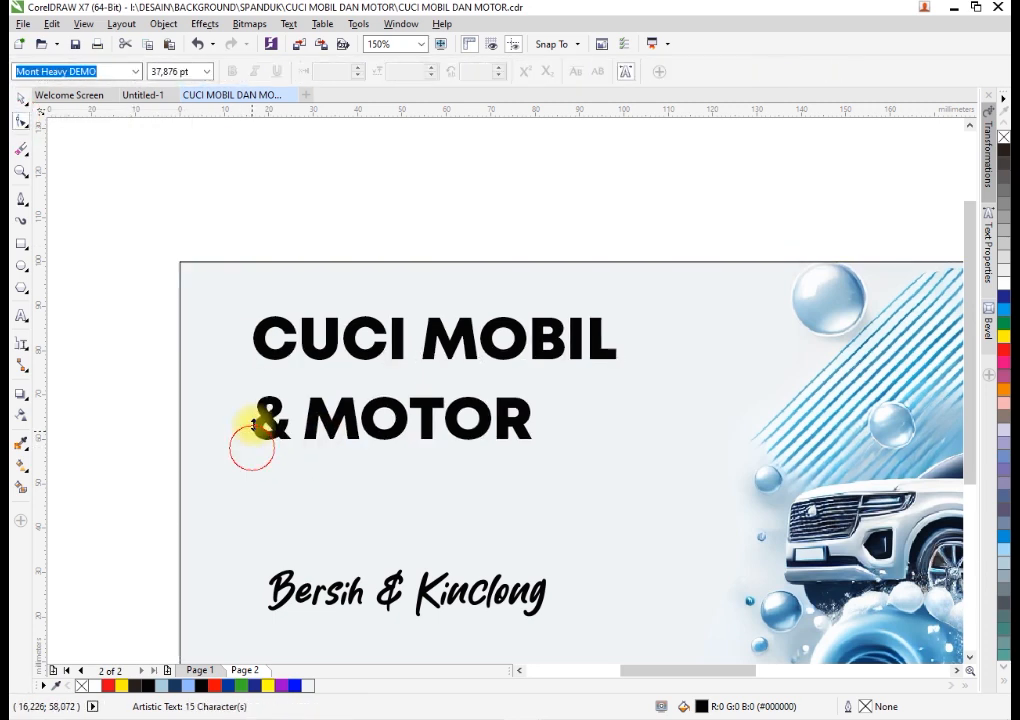
Centre-align the two heading lines and enlarge the heading to about 114 × 35 mm.
{"action": "key", "text": "space"}
{"action": "left_click", "coordinate": [649, 74]}
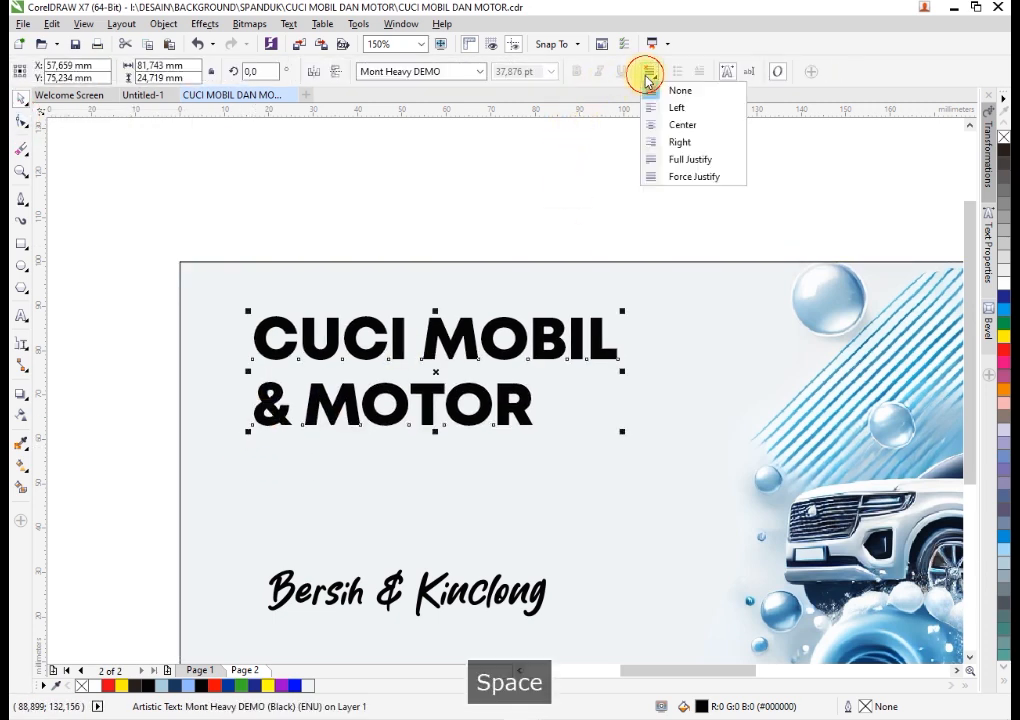
{"action": "left_click", "coordinate": [668, 125]}
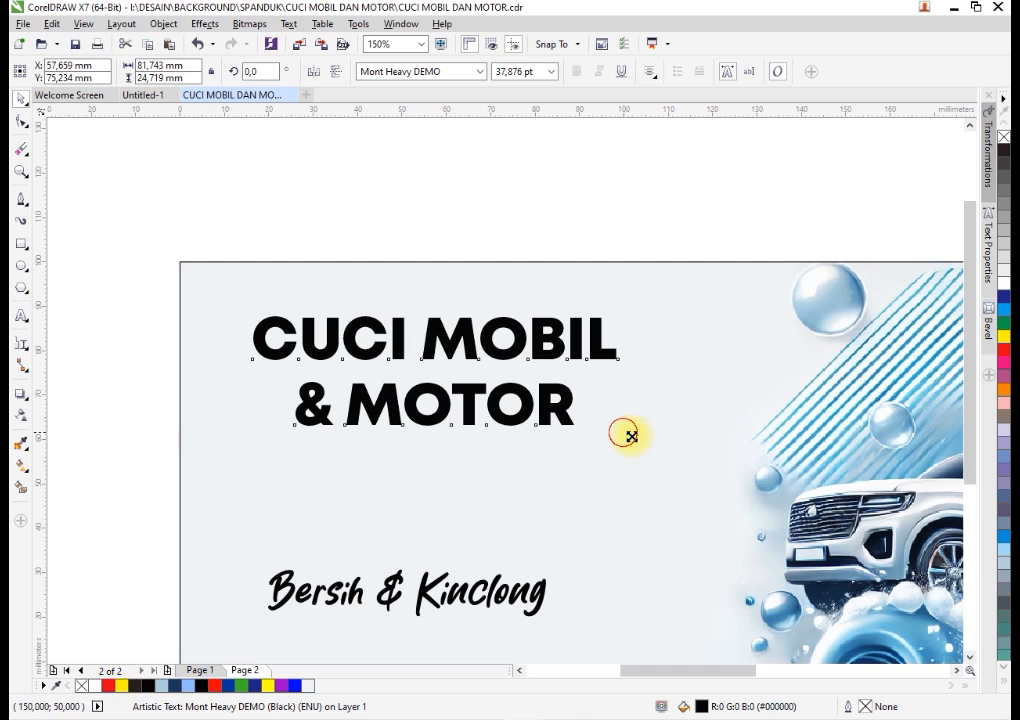
{"action": "left_click_drag", "start_coordinate": [631, 436], "coordinate": [742, 517]}
{"action": "left_click_drag", "start_coordinate": [662, 446], "coordinate": [630, 462]}
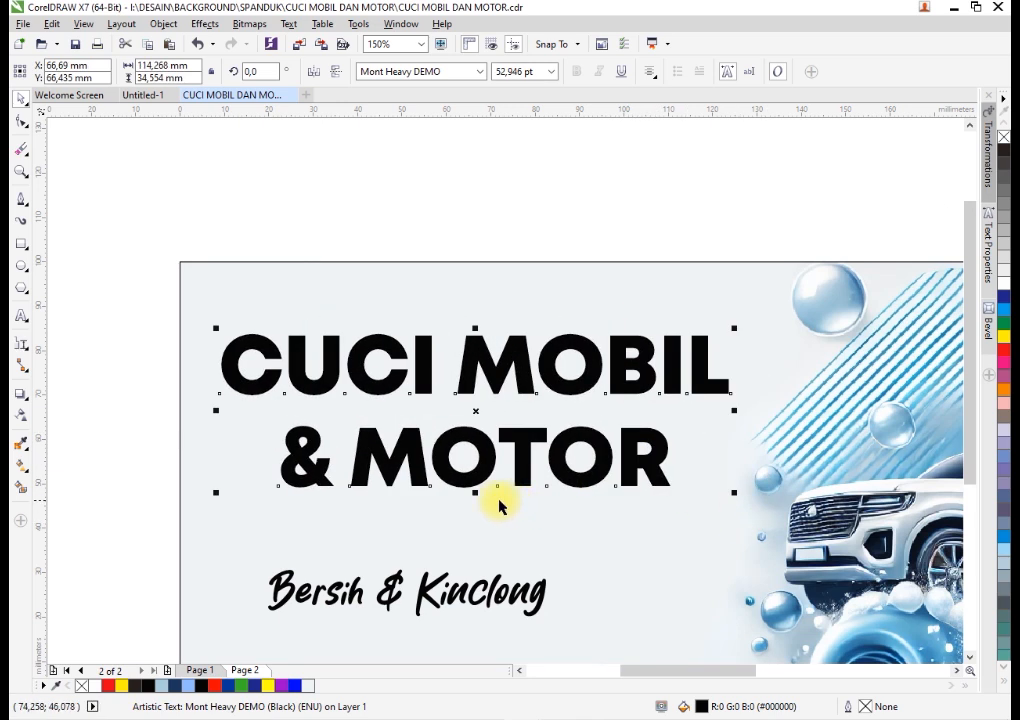
Stretch the heading taller and narrow it to about 107 mm, then tighten its line spacing to about 41 mm overall height.
{"action": "left_click_drag", "start_coordinate": [475, 503], "coordinate": [480, 542]}
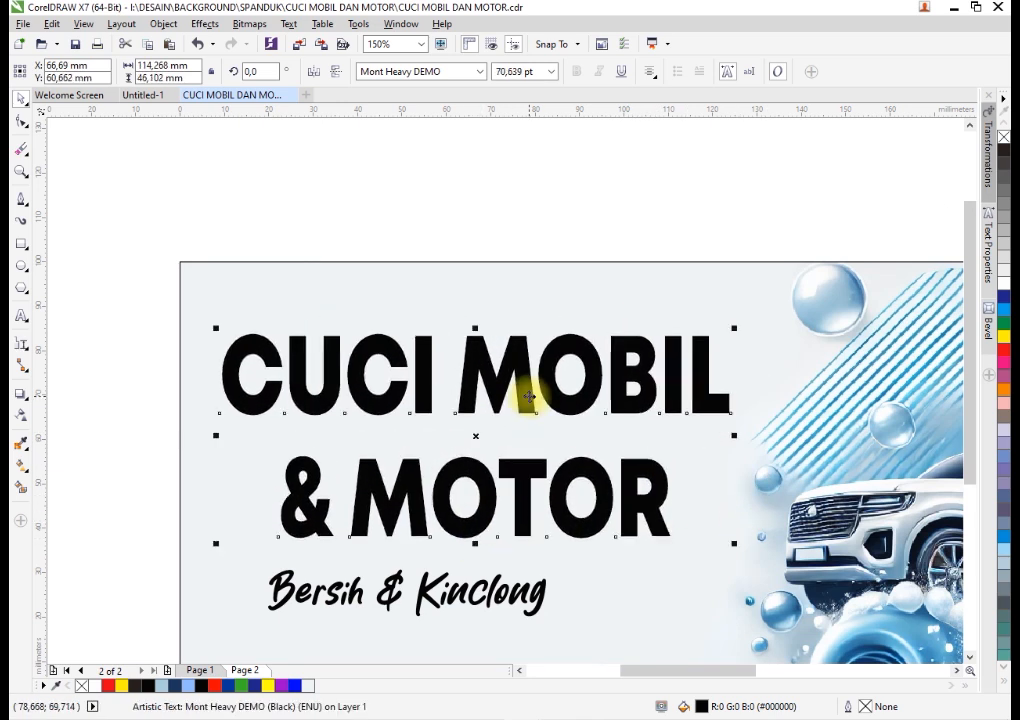
{"action": "left_click", "coordinate": [501, 413]}
{"action": "left_click_drag", "start_coordinate": [742, 428], "coordinate": [724, 419]}
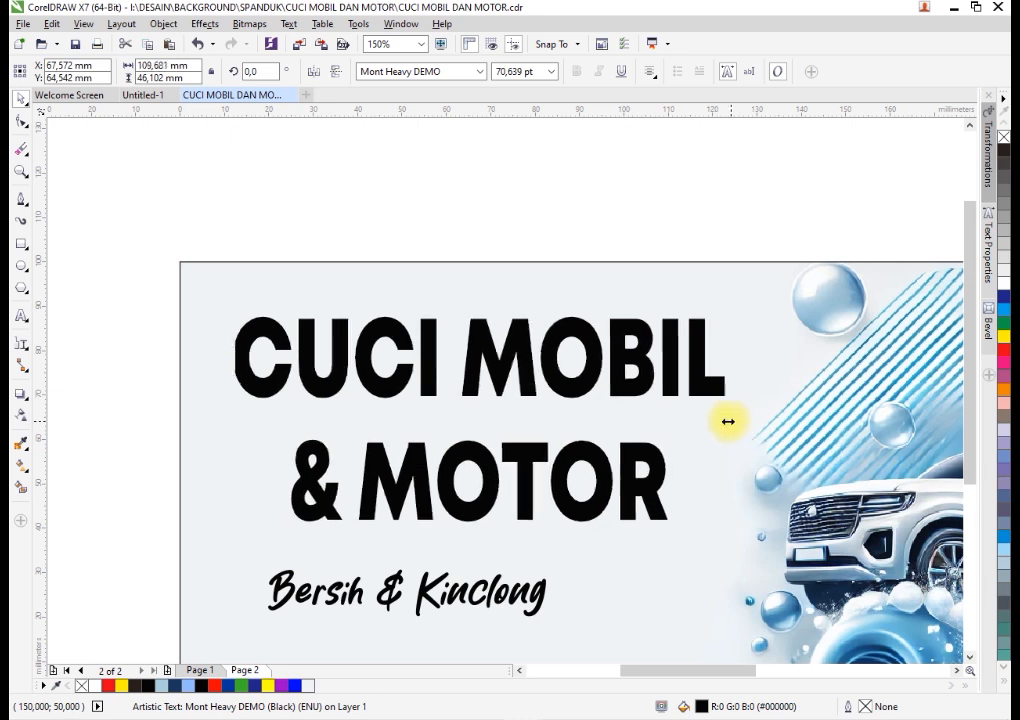
{"action": "key", "text": "space"}
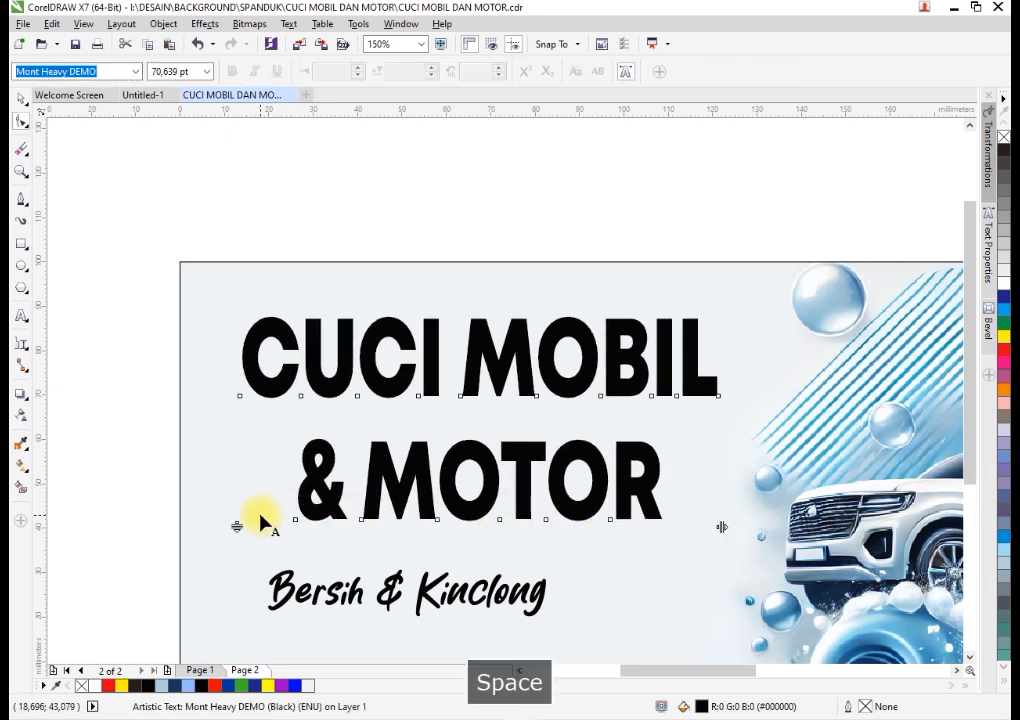
{"action": "key", "text": "space"}
Stretch and scale the heading to about 110 × 47 mm and fill it with red.
{"action": "scroll", "coordinate": [467, 412], "scroll_direction": "down", "scroll_amount": 2}
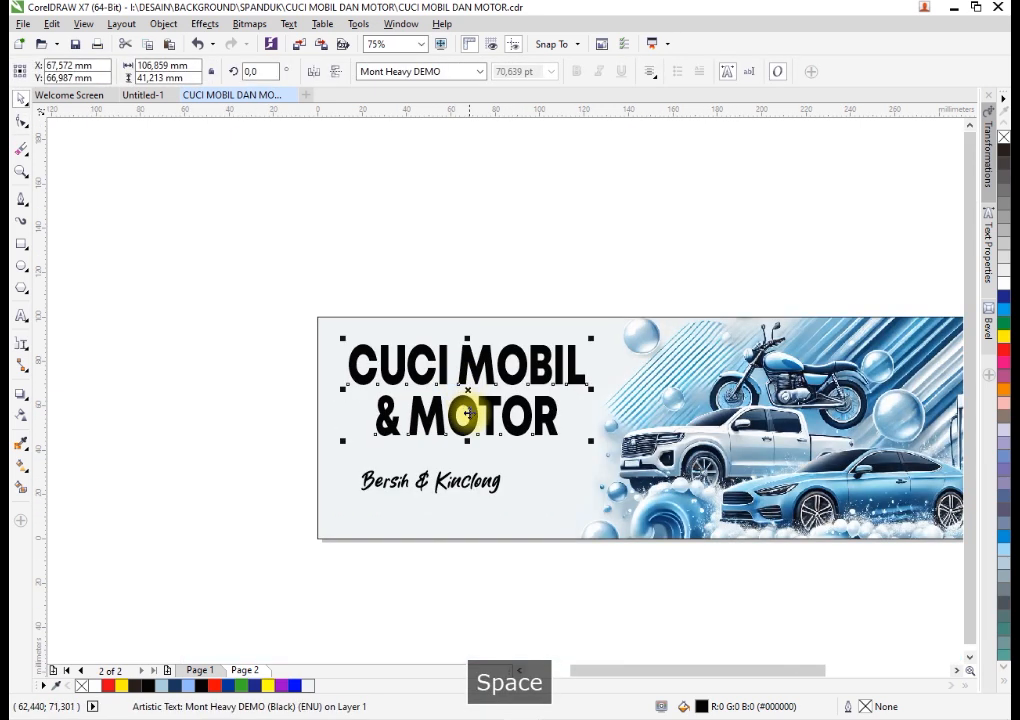
{"action": "left_click_drag", "start_coordinate": [468, 438], "coordinate": [484, 450]}
{"action": "scroll", "coordinate": [578, 398], "scroll_direction": "up", "scroll_amount": 2}
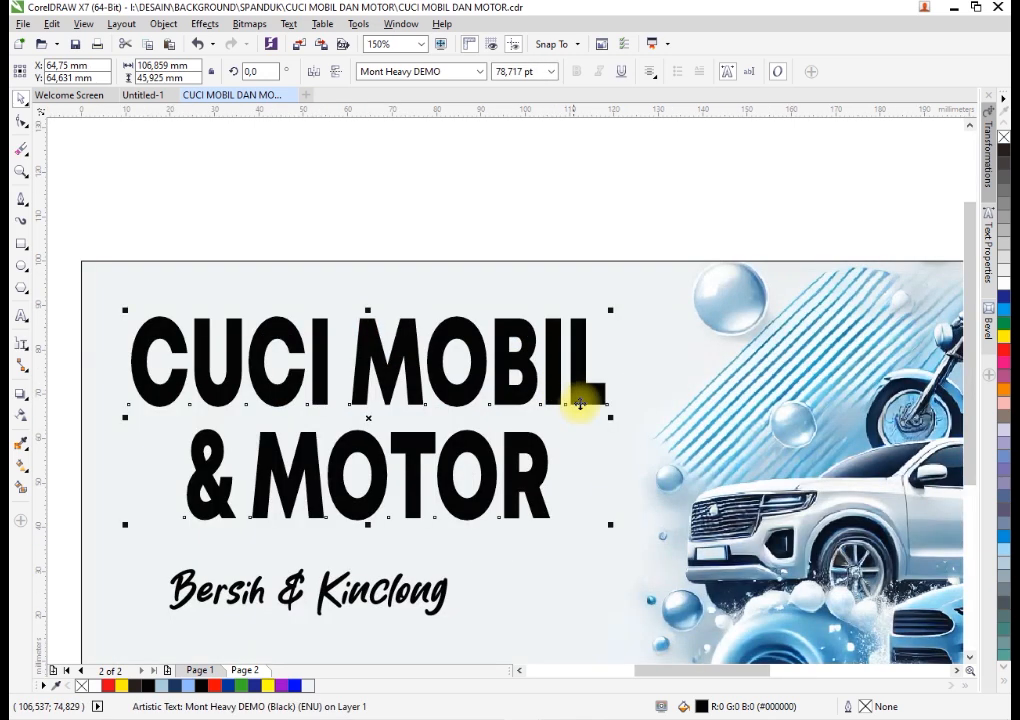
{"action": "left_click_drag", "start_coordinate": [609, 525], "coordinate": [621, 529]}
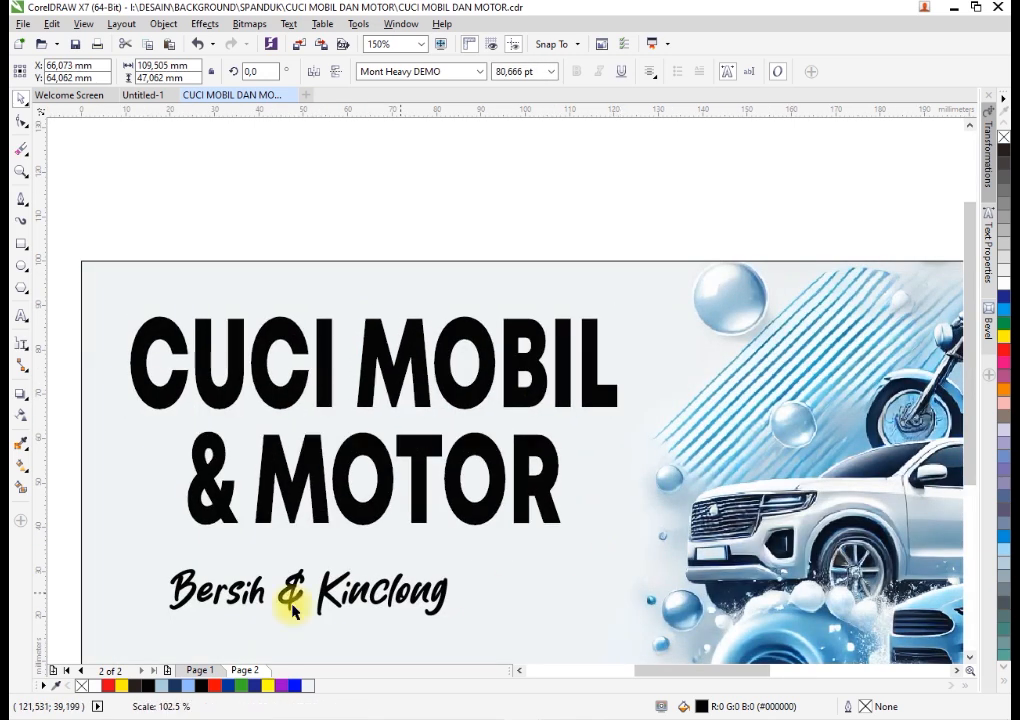
{"action": "left_click", "coordinate": [297, 685]}
{"action": "left_click", "coordinate": [214, 685]}
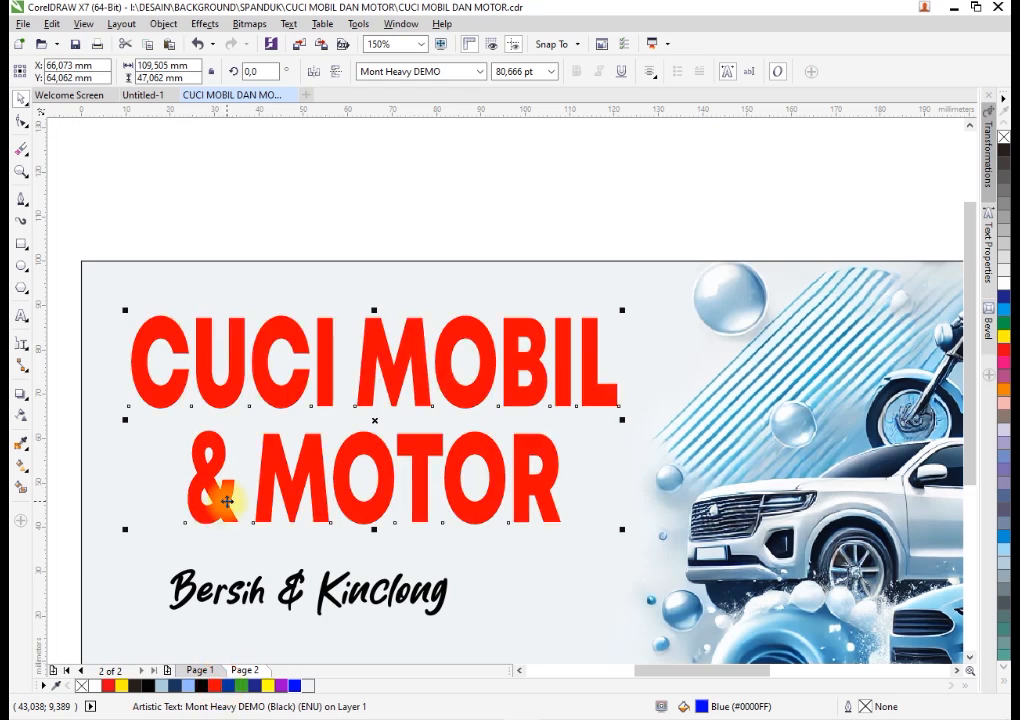
Add a one-step outside contour with rounded corners to the heading, offset about 2.9 mm.
{"action": "left_click", "coordinate": [27, 406]}
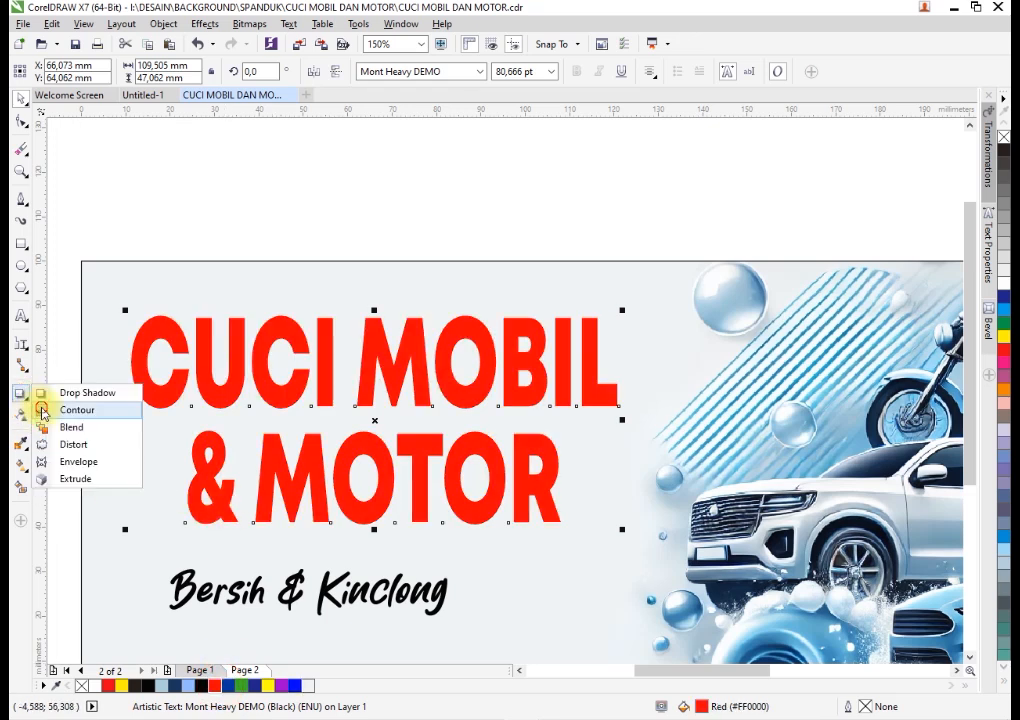
{"action": "left_click", "coordinate": [42, 410]}
{"action": "scroll", "coordinate": [148, 337], "scroll_direction": "up", "scroll_amount": 2}
{"action": "left_click_drag", "start_coordinate": [159, 296], "coordinate": [140, 277]}
{"action": "left_click", "coordinate": [567, 73]}
{"action": "left_click", "coordinate": [612, 106]}
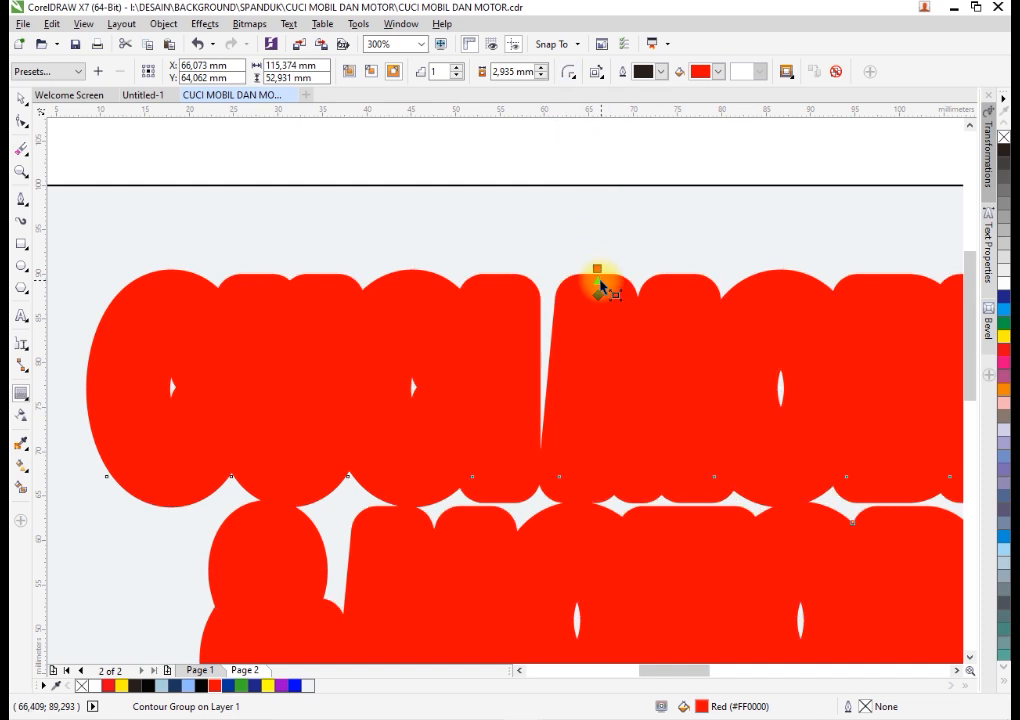
Break the contour group apart and fill the contour shape behind the heading with white.
{"action": "right_click", "coordinate": [613, 284]}
{"action": "left_click", "coordinate": [645, 305]}
{"action": "key", "text": "space"}
{"action": "left_click", "coordinate": [613, 276]}
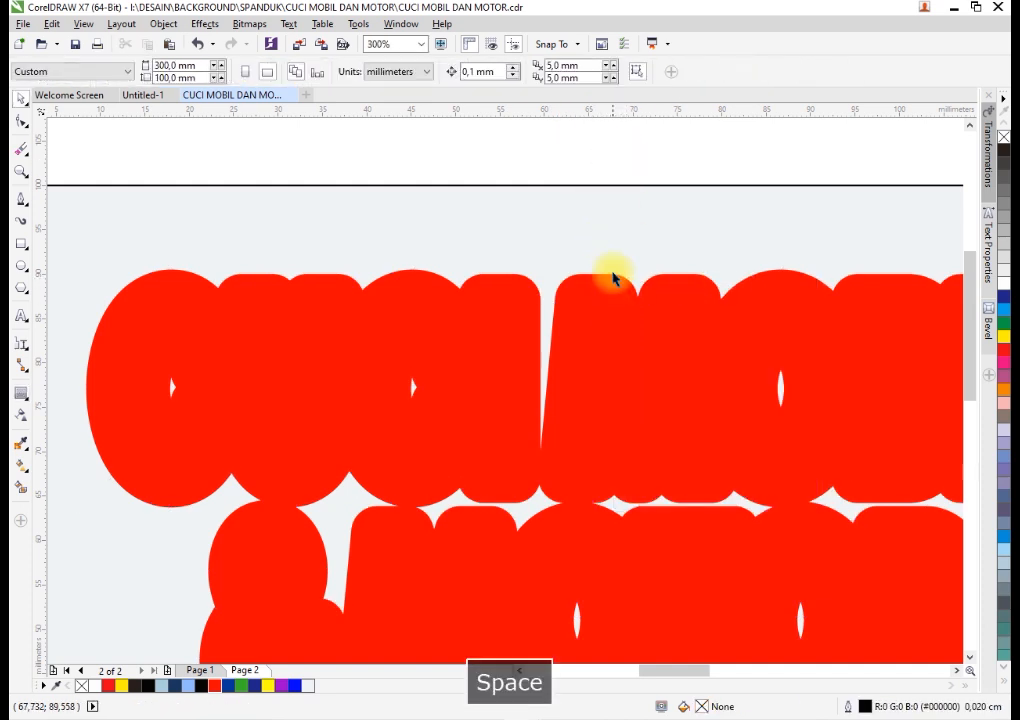
{"action": "left_click", "coordinate": [1004, 290]}
{"action": "scroll", "coordinate": [610, 296], "scroll_direction": "down", "scroll_amount": 4}
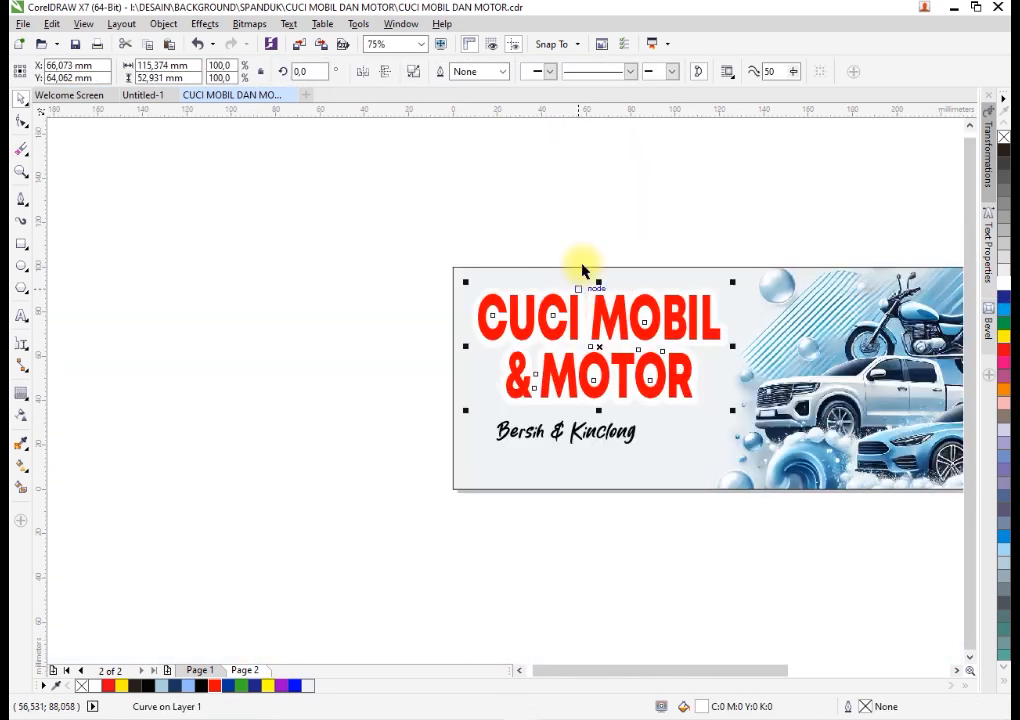
{"action": "key", "text": "Escape"}
{"action": "scroll", "coordinate": [567, 381], "scroll_direction": "up", "scroll_amount": 2}
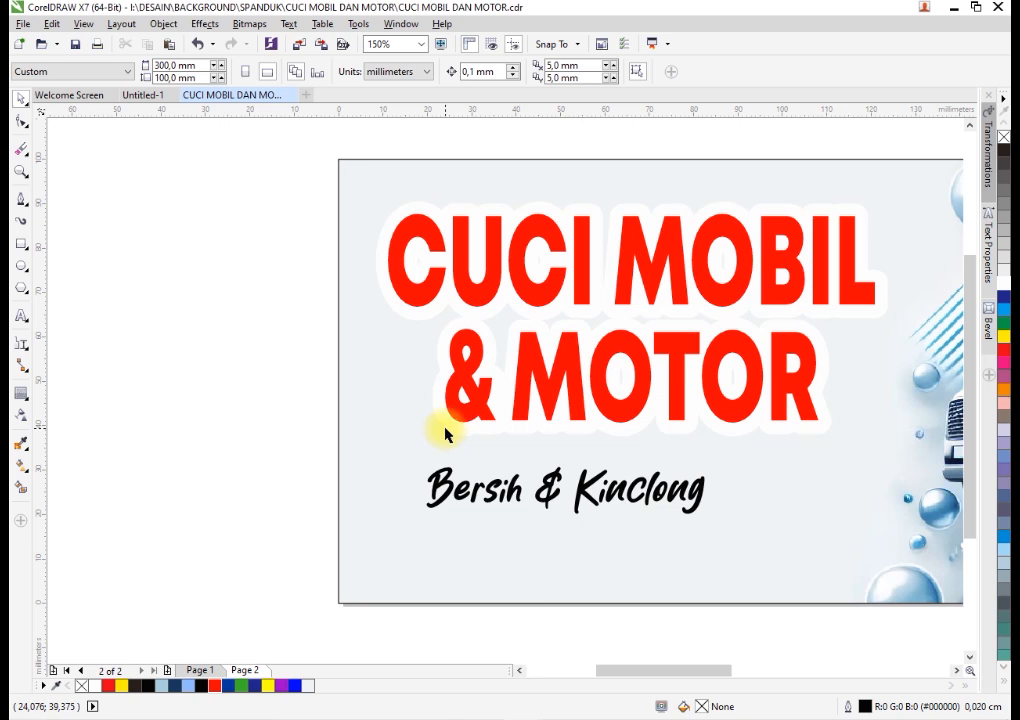
Open the banner's PowerClip contents and draw a rectangle about 217 × 65 mm over the waves below the cars.
{"action": "scroll", "coordinate": [419, 457], "scroll_direction": "down", "scroll_amount": 2}
{"action": "left_click", "coordinate": [713, 522]}
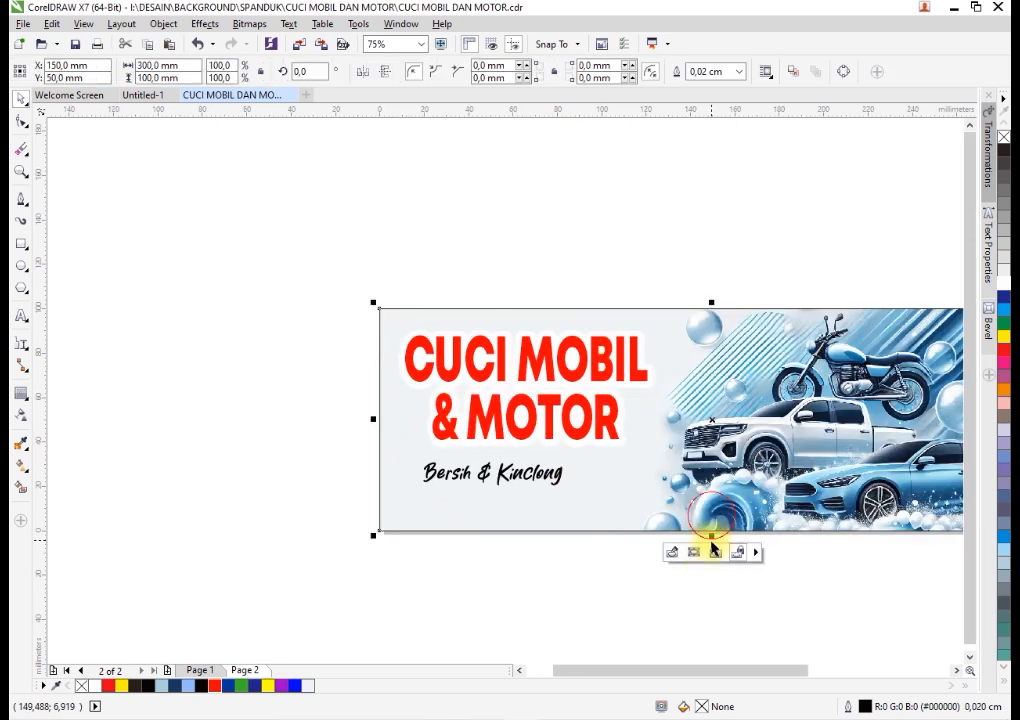
{"action": "left_click", "coordinate": [464, 490], "text": "ctrl"}
{"action": "scroll", "coordinate": [618, 516], "scroll_direction": "down", "scroll_amount": 1}
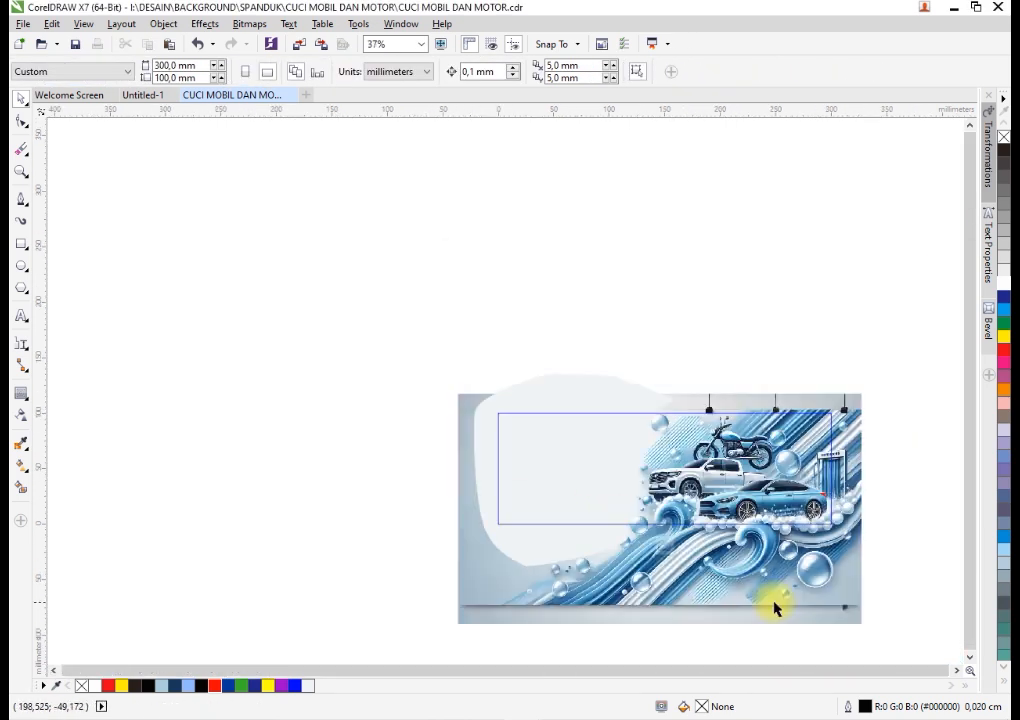
{"action": "scroll", "coordinate": [865, 613], "scroll_direction": "up", "scroll_amount": 1}
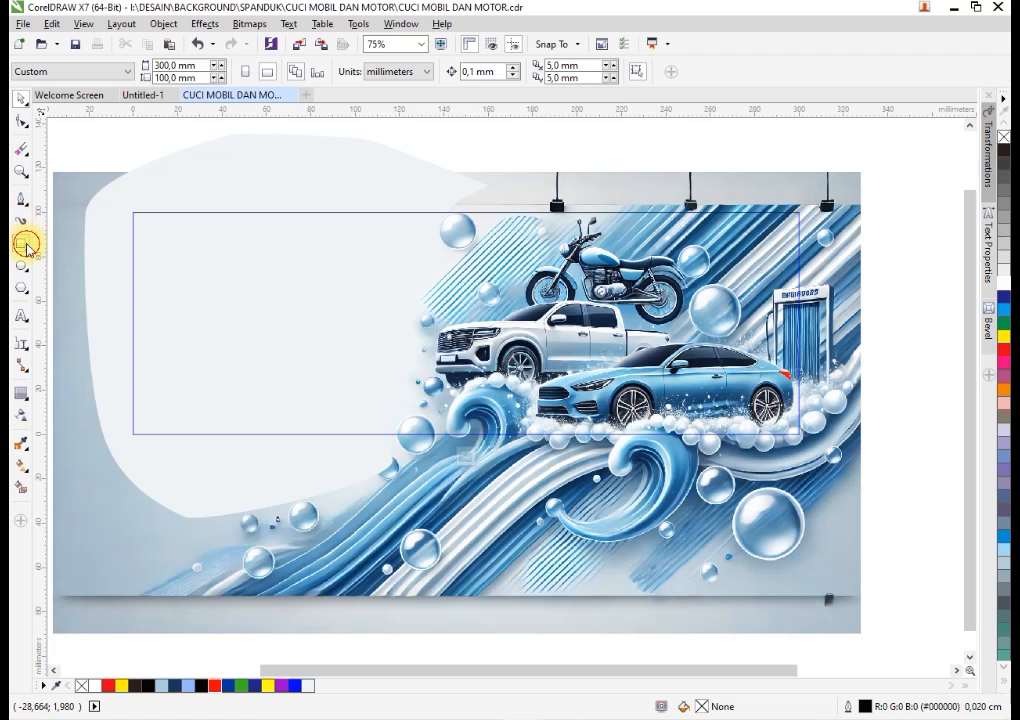
{"action": "left_click", "coordinate": [26, 247]}
{"action": "left_click_drag", "start_coordinate": [868, 438], "coordinate": [374, 588]}
{"action": "key", "text": "space"}
Intersect the rectangle with the background image, delete the rectangle, and pull the resulting wave piece down clear of its original spot.
{"action": "left_click", "coordinate": [357, 507], "text": "shift"}
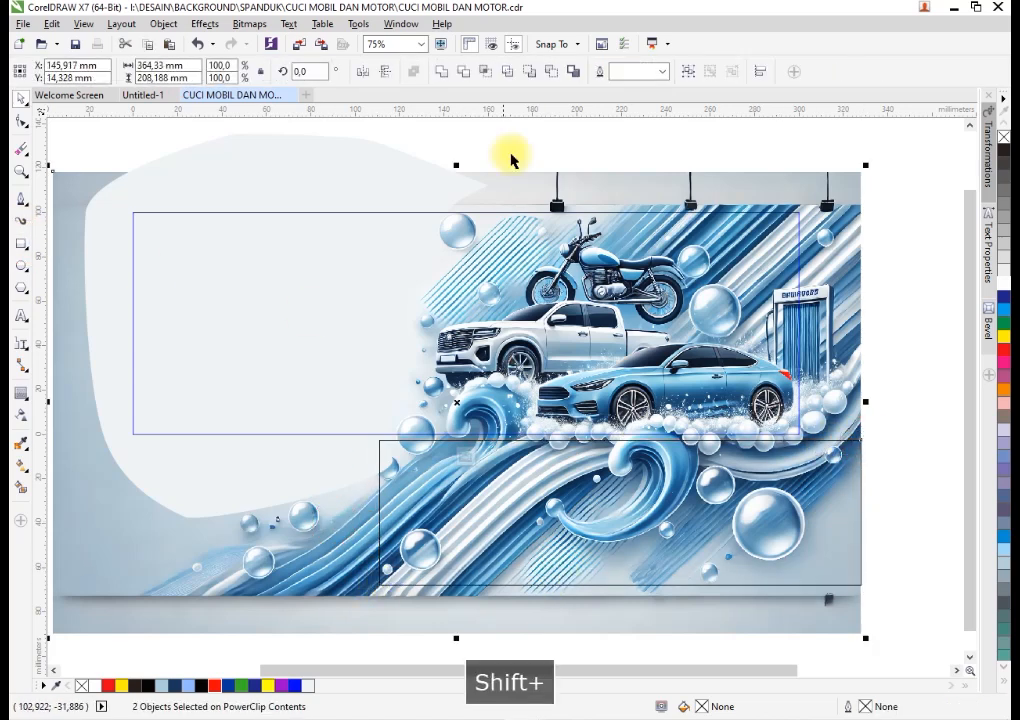
{"action": "left_click", "coordinate": [485, 71]}
{"action": "left_click", "coordinate": [524, 490]}
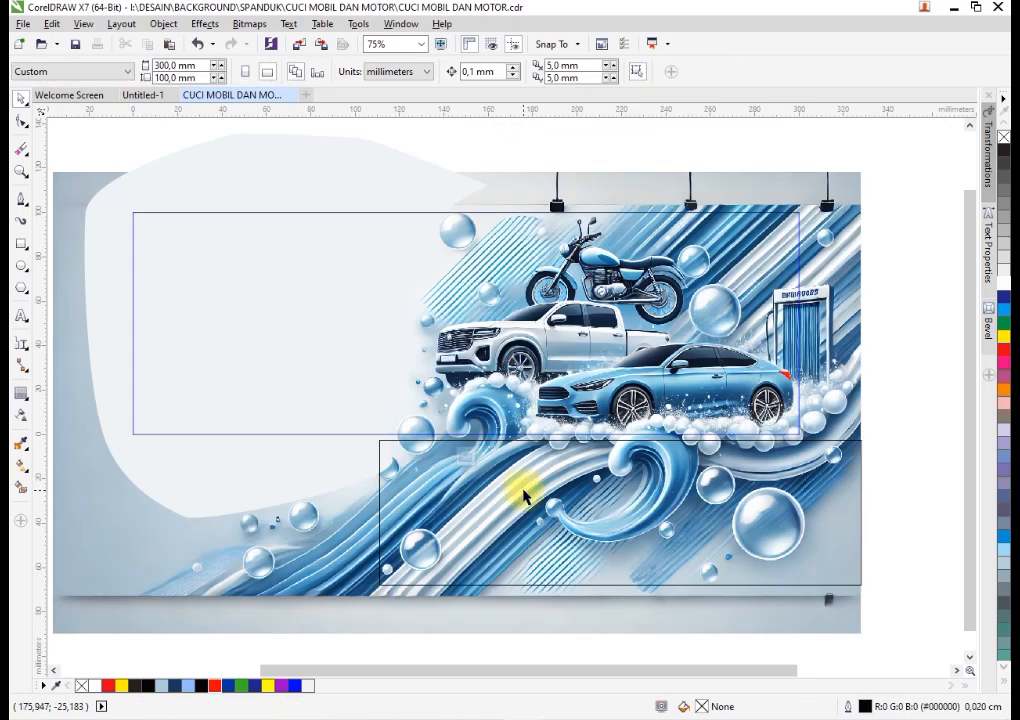
{"action": "key", "text": "Delete"}
{"action": "left_click_drag", "start_coordinate": [528, 515], "coordinate": [551, 553]}
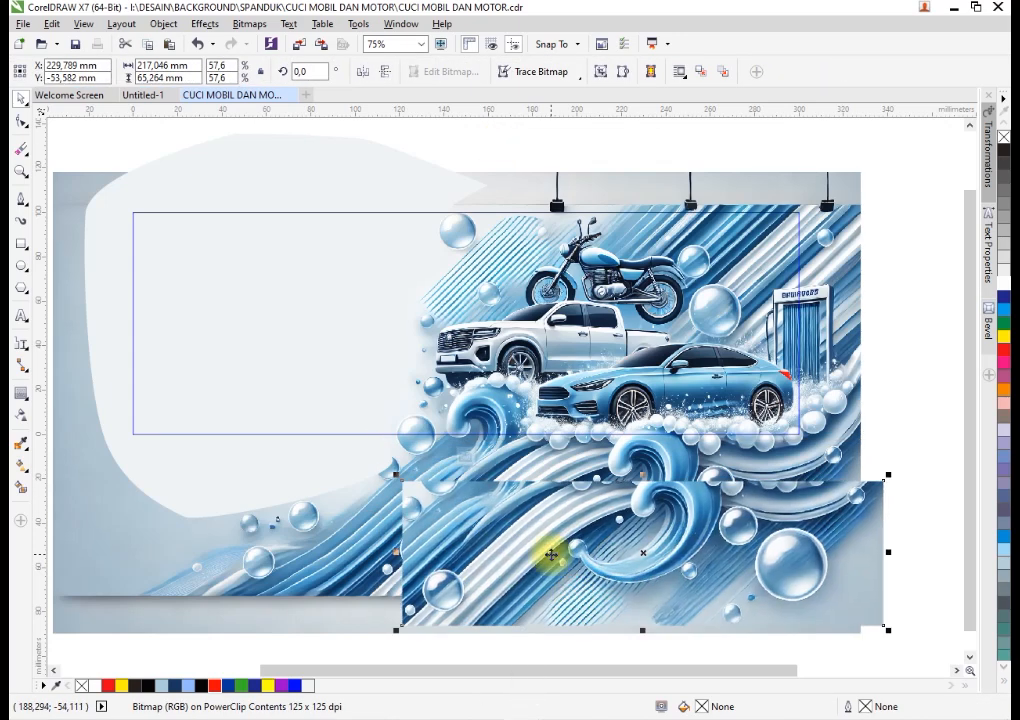
Cut the wave piece out of the PowerClip contents, finish editing them, and paste the piece onto the page.
{"action": "key", "text": "ctrl+c"}
{"action": "key", "text": "ctrl+x"}
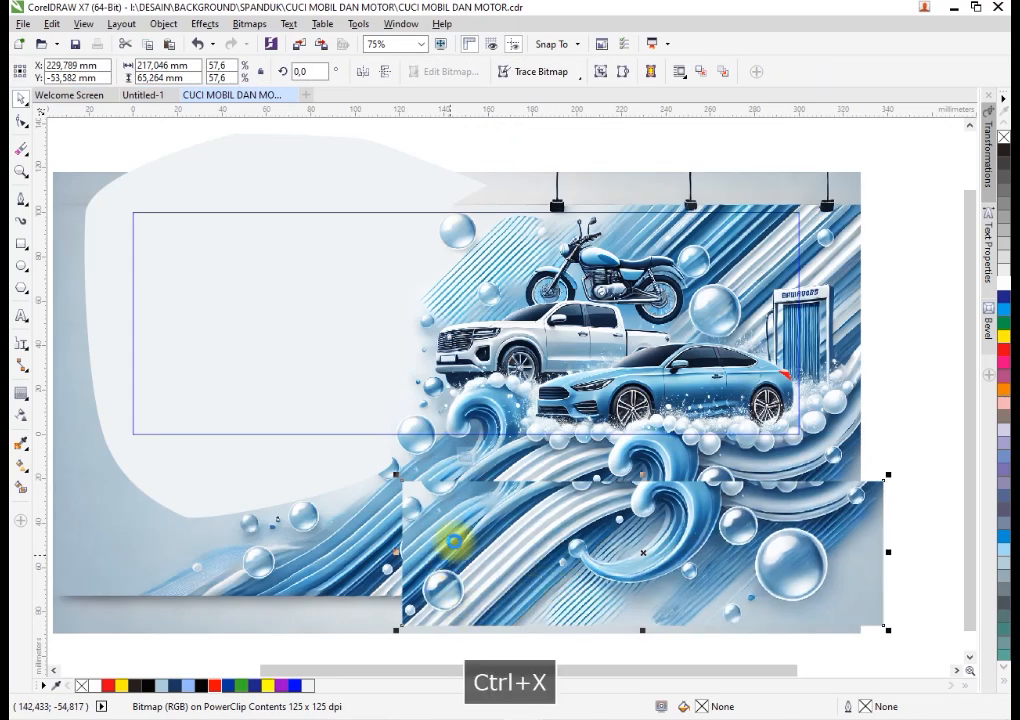
{"action": "left_click", "coordinate": [515, 456]}
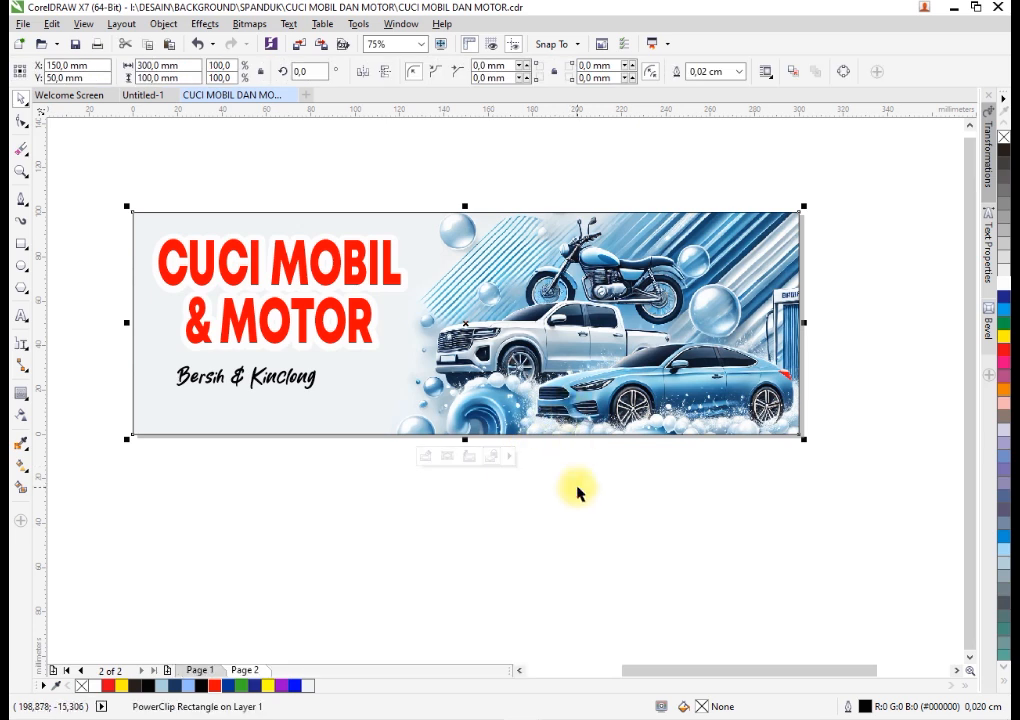
{"action": "key", "text": "ctrl+v"}
{"action": "scroll", "coordinate": [602, 455], "scroll_direction": "down", "scroll_amount": 1}
Move the wave piece to the banner's left end, rotate it to 270°, and widen it to about 106 mm.
{"action": "left_click_drag", "start_coordinate": [622, 470], "coordinate": [377, 414]}
{"action": "left_click", "coordinate": [377, 414]}
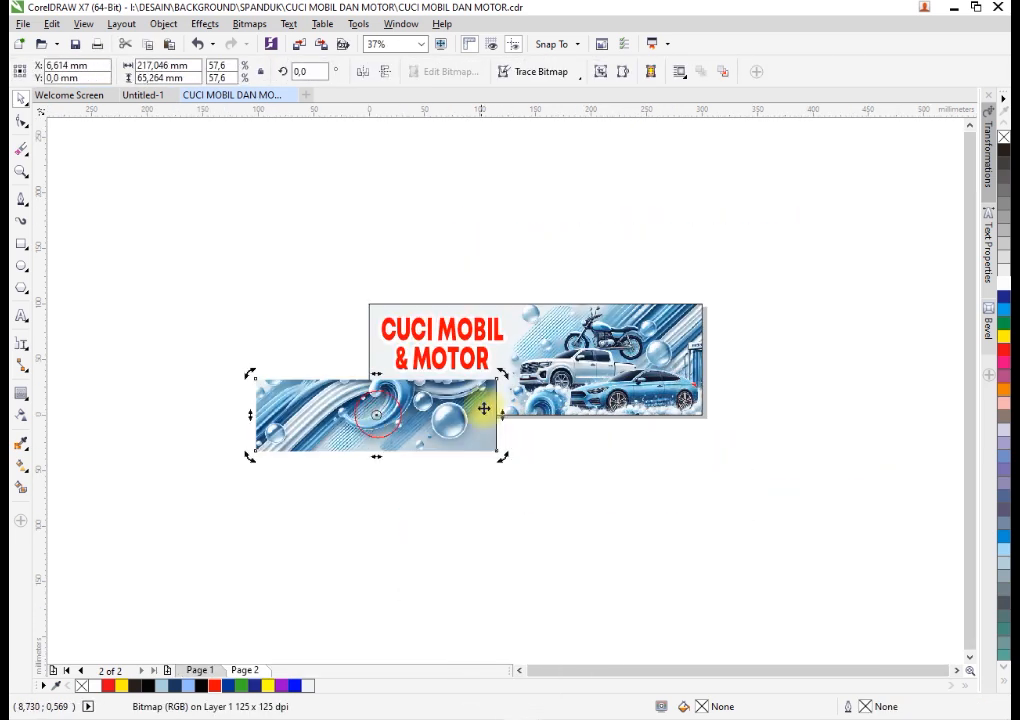
{"action": "left_click_drag", "start_coordinate": [505, 376], "coordinate": [430, 543]}
{"action": "left_click", "coordinate": [448, 541]}
{"action": "left_click_drag", "start_coordinate": [386, 389], "coordinate": [509, 363]}
Fade out the wave piece's right edge with a gradient transparency and position it over the banner's left end.
{"action": "left_click", "coordinate": [22, 416]}
{"action": "scroll", "coordinate": [398, 353], "scroll_direction": "up", "scroll_amount": 2}
{"action": "key", "text": "space"}
{"action": "left_click_drag", "start_coordinate": [417, 364], "coordinate": [392, 452]}
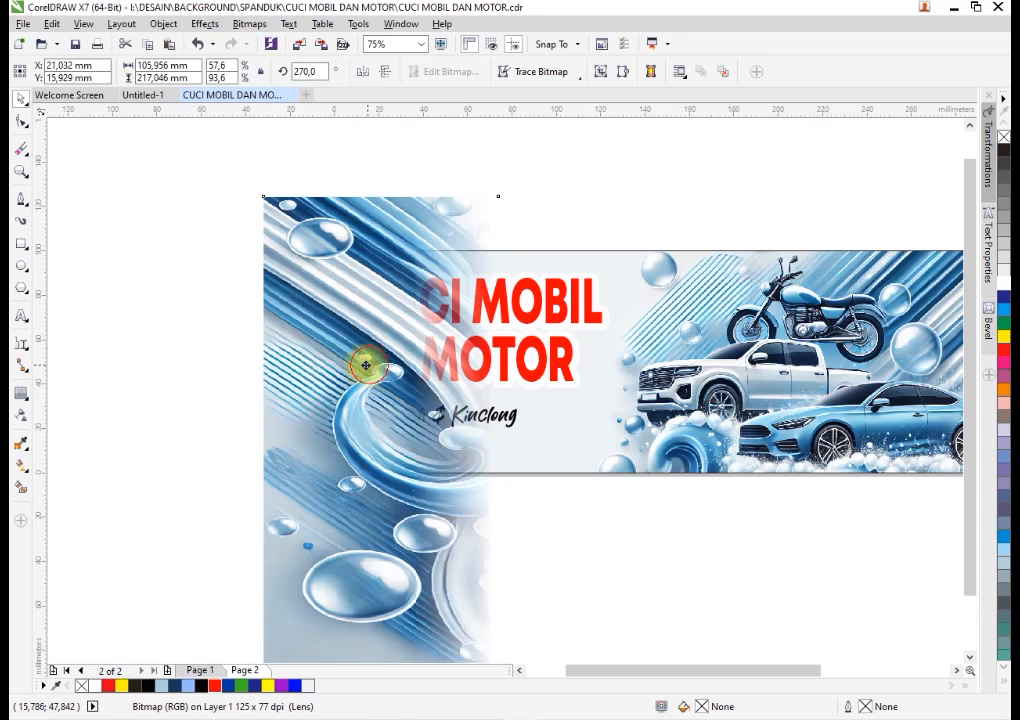
Place the faded wave piece inside the banner rectangle with PowerClip.
{"action": "right_click", "coordinate": [366, 366]}
{"action": "left_click", "coordinate": [444, 264]}
{"action": "left_click", "coordinate": [584, 457]}
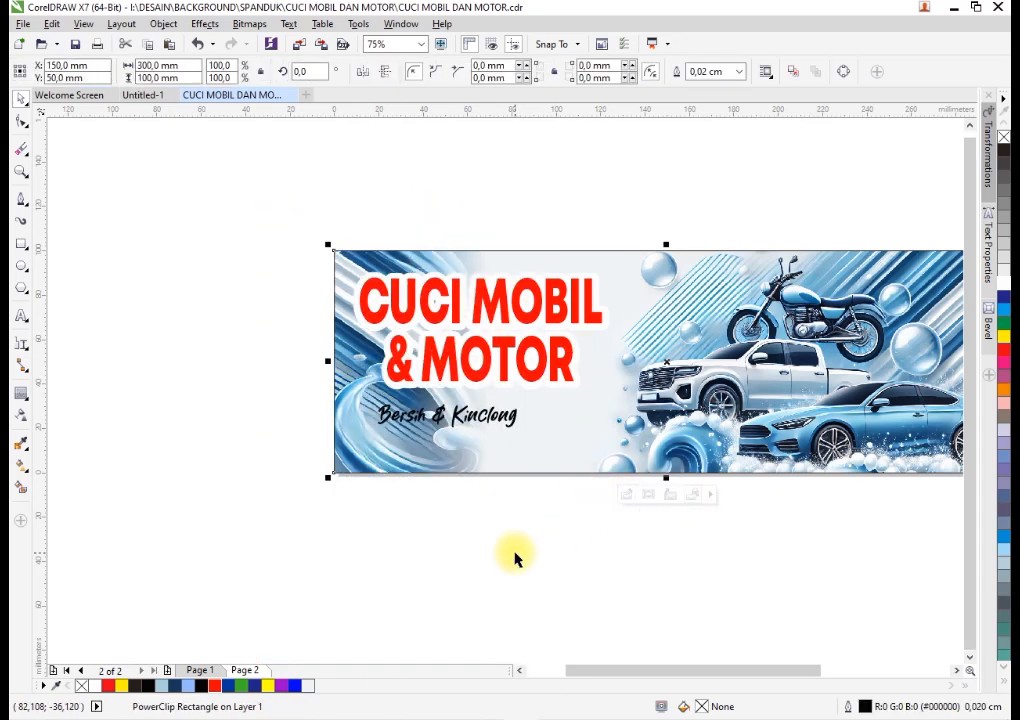
{"action": "left_click", "coordinate": [442, 561]}
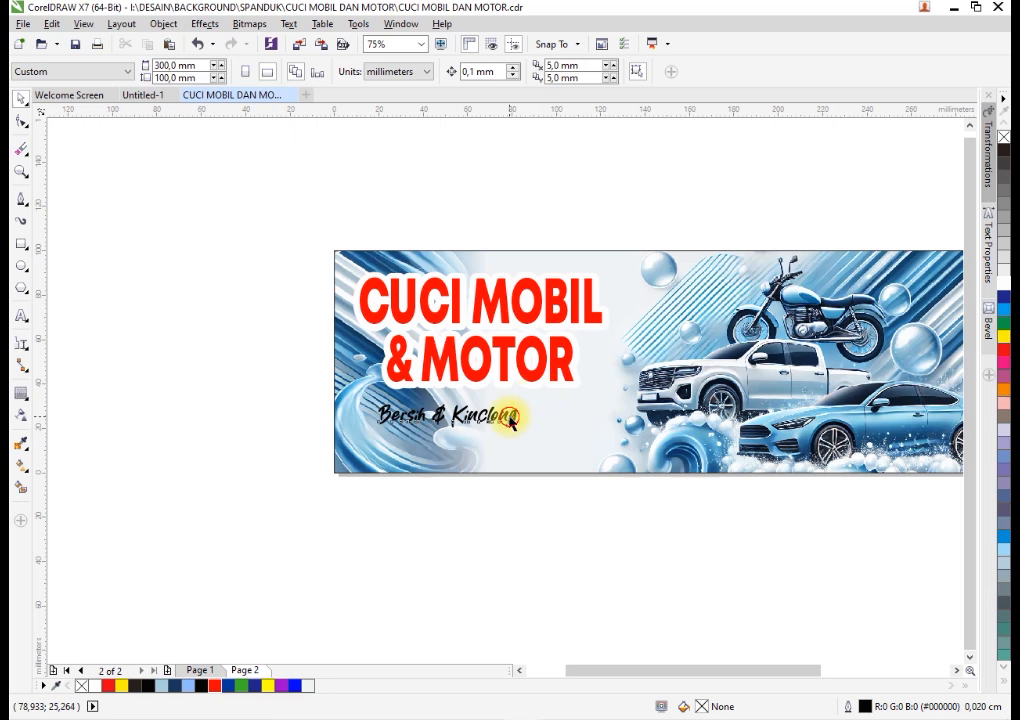
Give the "Bersih & Kinclong" tagline a white 0.2 cm outline with rounded corners.
{"action": "left_click", "coordinate": [510, 421]}
{"action": "scroll", "coordinate": [517, 433], "scroll_direction": "up", "scroll_amount": 2}
{"action": "left_click_drag", "start_coordinate": [530, 432], "coordinate": [601, 395]}
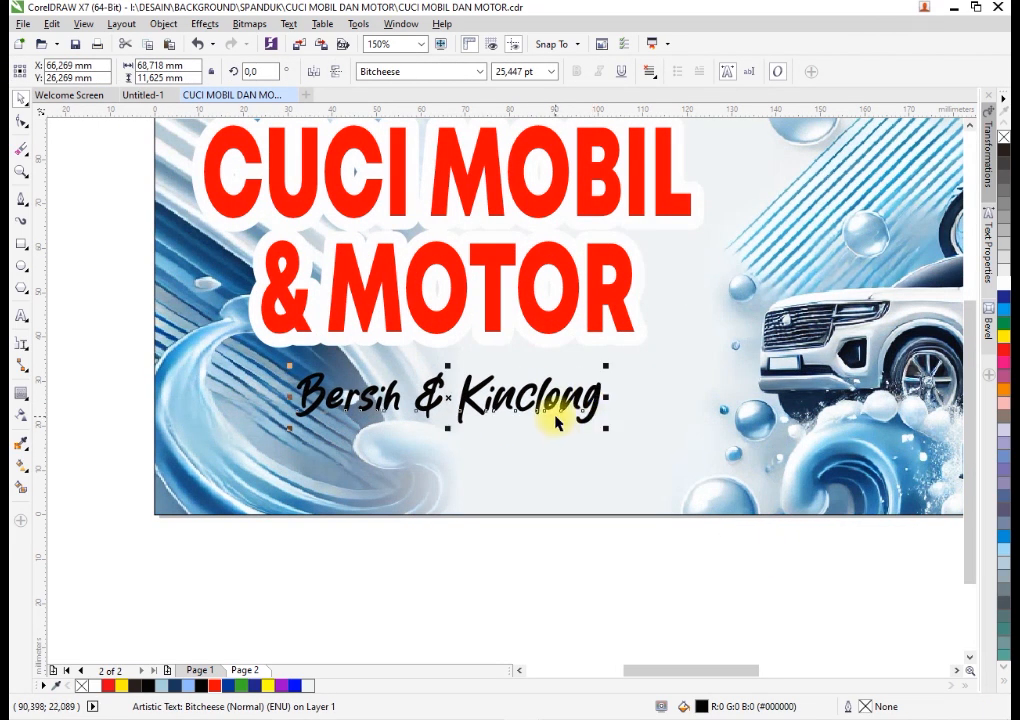
{"action": "key", "text": "F12"}
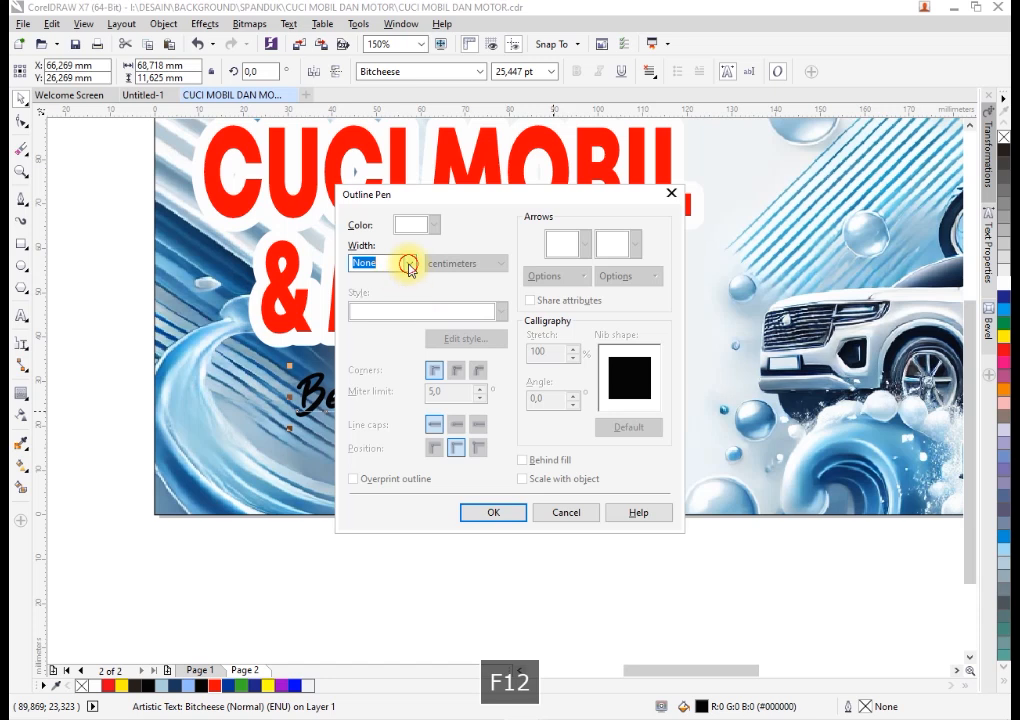
{"action": "left_click", "coordinate": [408, 264]}
{"action": "left_click", "coordinate": [400, 388]}
{"action": "left_click", "coordinate": [456, 370]}
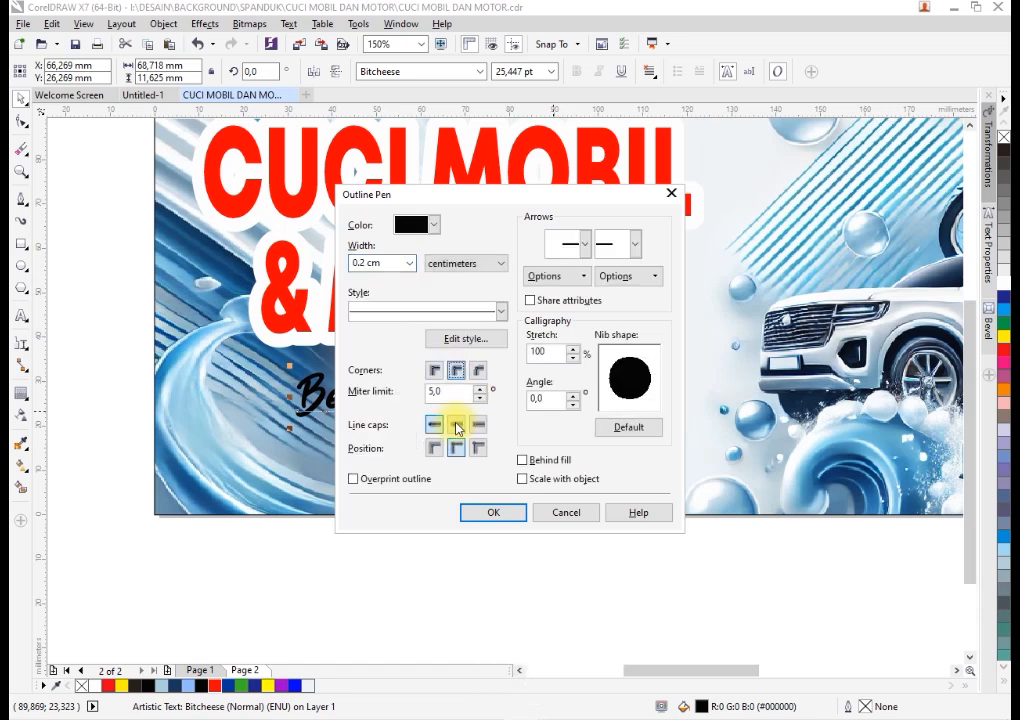
{"action": "left_click", "coordinate": [434, 226]}
{"action": "left_click", "coordinate": [400, 240]}
{"action": "left_click", "coordinate": [493, 512]}
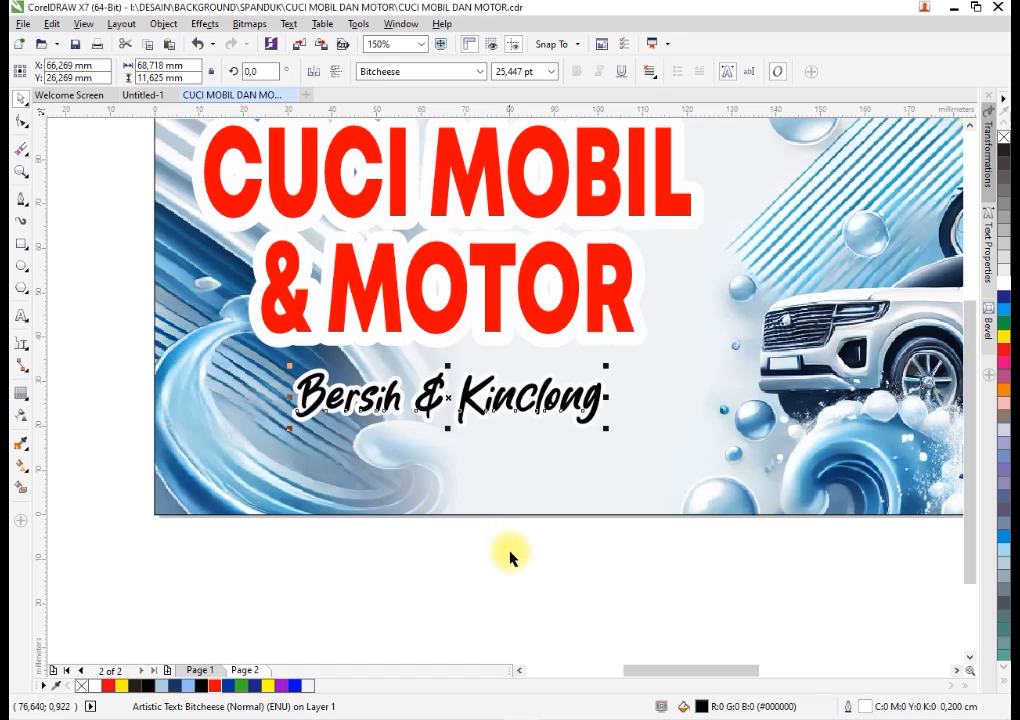
{"action": "left_click", "coordinate": [509, 558]}
Recolor the "CUCI MOBIL & MOTOR" heading dark blue (C100 M93 Y53 K9).
{"action": "key", "text": "F3"}
{"action": "left_click", "coordinate": [468, 340]}
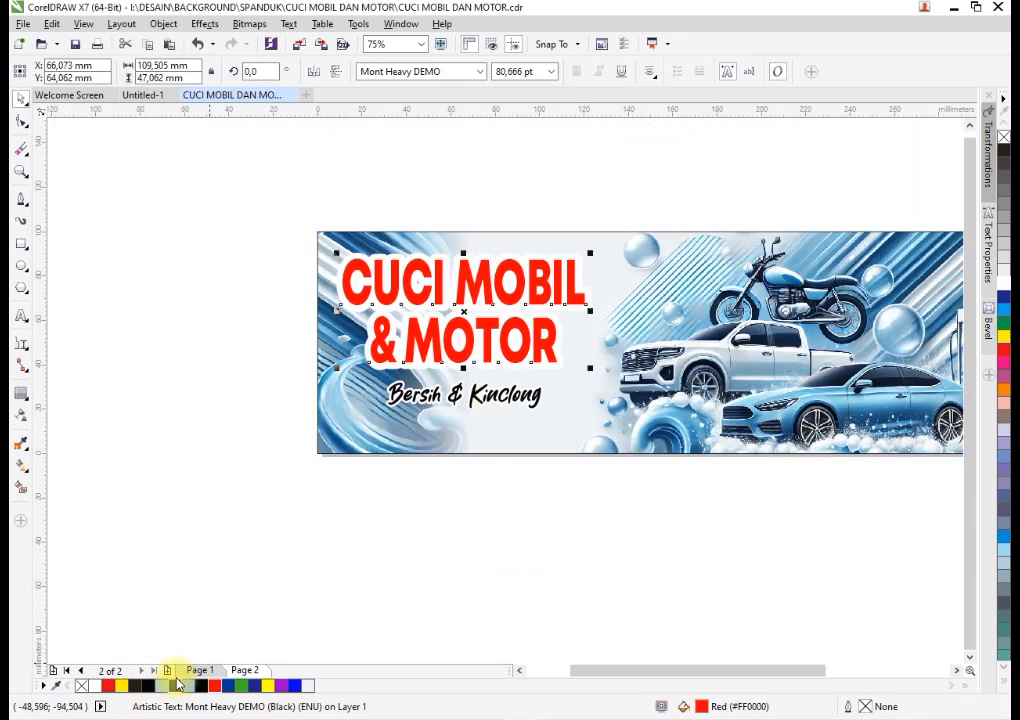
{"action": "left_click", "coordinate": [171, 686]}
{"action": "left_click", "coordinate": [364, 405]}
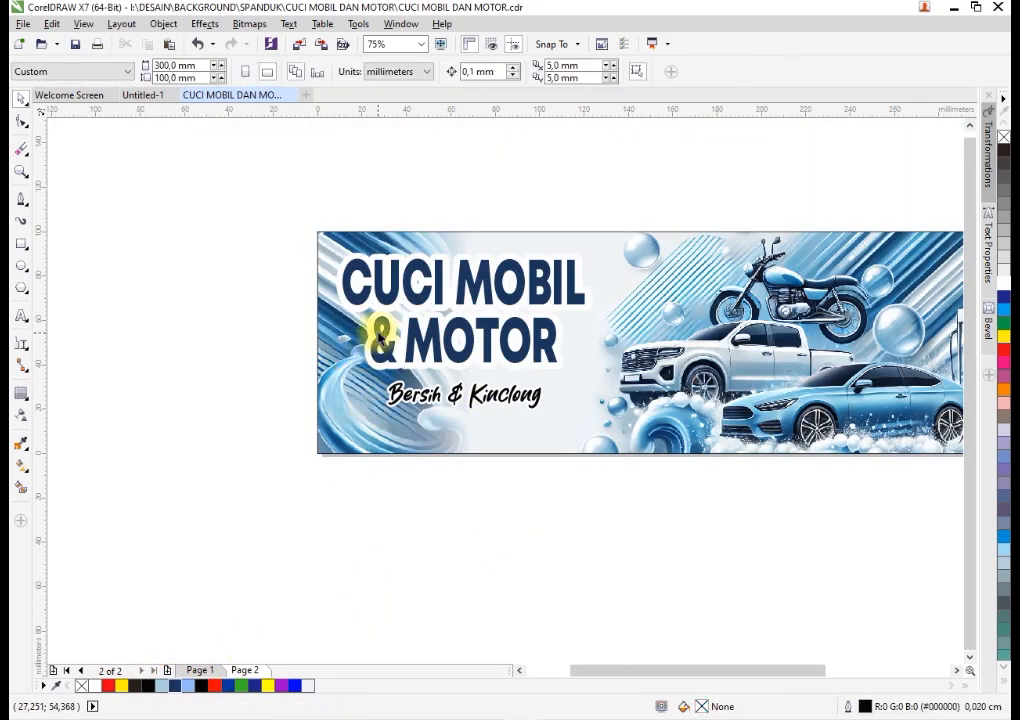
Add an inside contour to the heading letters with the Contour tool and break the contour apart from the text.
{"action": "scroll", "coordinate": [378, 290], "scroll_direction": "up", "scroll_amount": 2}
{"action": "left_click", "coordinate": [372, 286]}
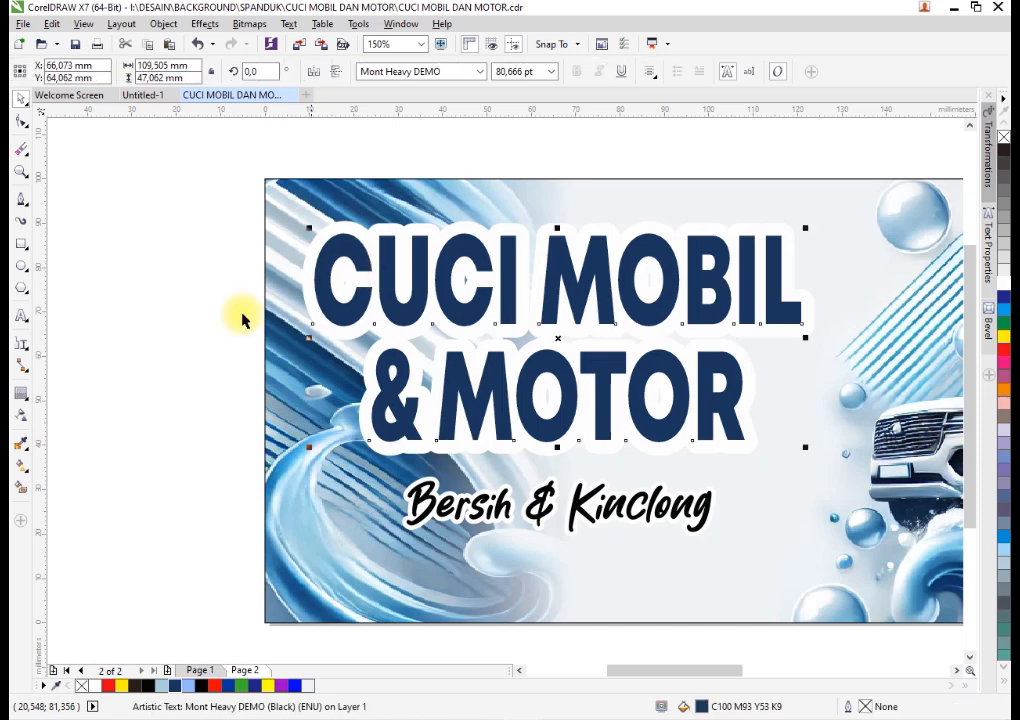
{"action": "left_click", "coordinate": [28, 400]}
{"action": "left_click", "coordinate": [65, 408]}
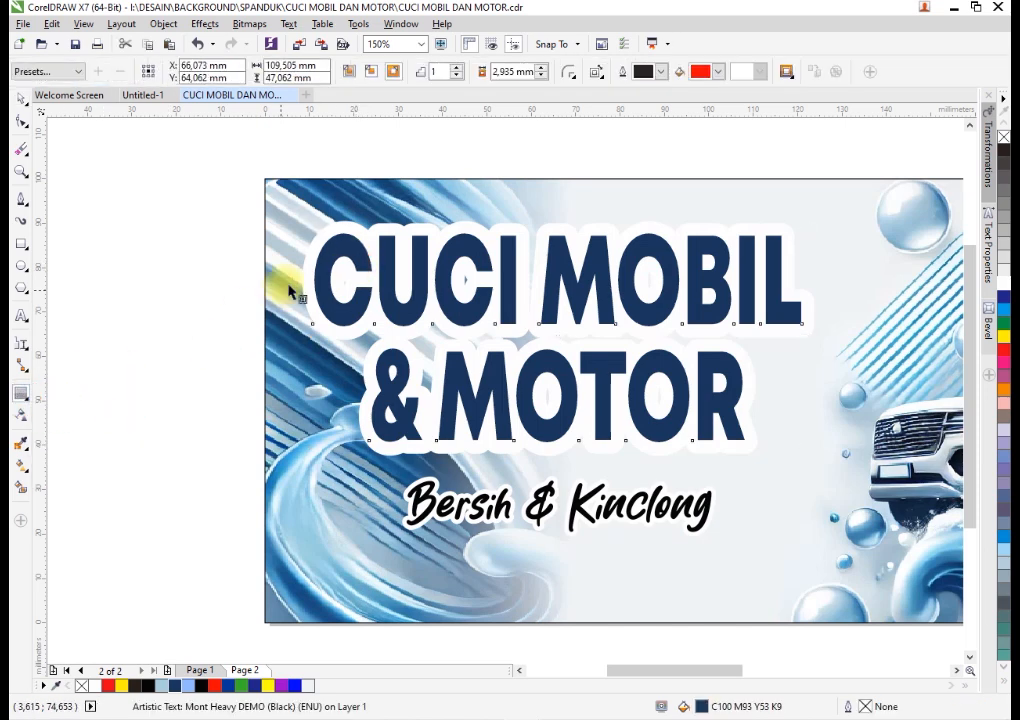
{"action": "scroll", "coordinate": [350, 252], "scroll_direction": "up", "scroll_amount": 4}
{"action": "left_click_drag", "start_coordinate": [365, 255], "coordinate": [378, 230]}
{"action": "right_click", "coordinate": [375, 257]}
{"action": "left_click", "coordinate": [387, 265]}
Cut the separated contour shapes down to thin highlight strips inside the heading letters and fill them light blue (#8FBAFF).
{"action": "key", "text": "space"}
{"action": "scroll", "coordinate": [378, 239], "scroll_direction": "up", "scroll_amount": 1}
{"action": "left_click", "coordinate": [378, 221], "text": "shift"}
{"action": "left_click", "coordinate": [546, 73]}
{"action": "scroll", "coordinate": [357, 294], "scroll_direction": "down", "scroll_amount": 3}
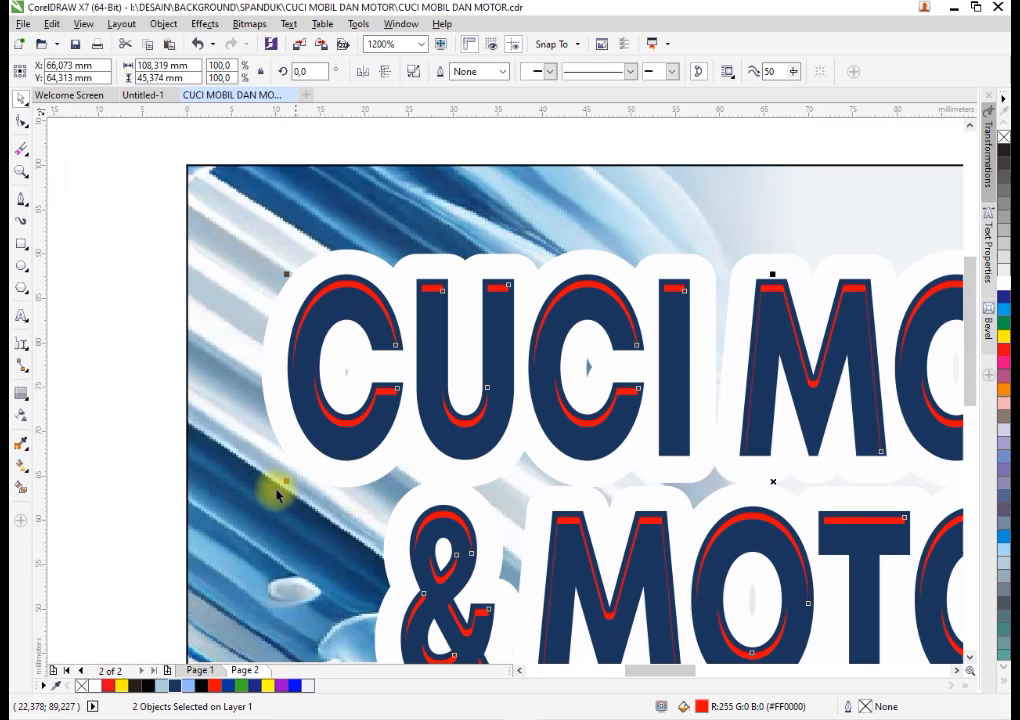
{"action": "left_click", "coordinate": [190, 685]}
{"action": "scroll", "coordinate": [364, 335], "scroll_direction": "down", "scroll_amount": 3}
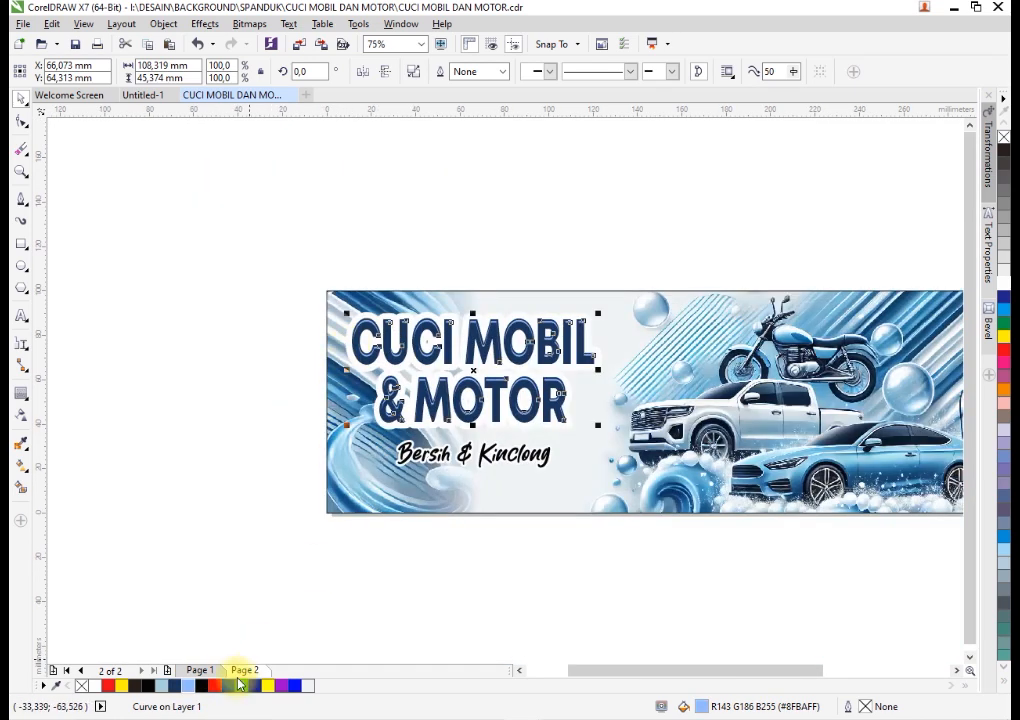
{"action": "left_click", "coordinate": [311, 443]}
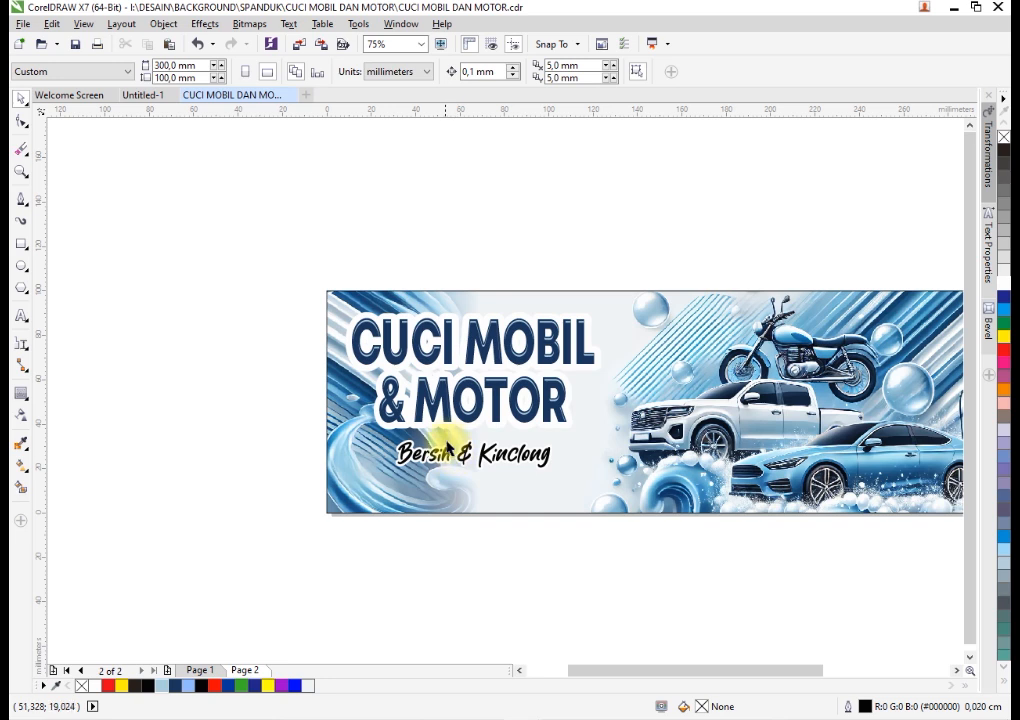
Apply the Small Glow drop shadow preset to the white contour shape behind the heading.
{"action": "scroll", "coordinate": [447, 450], "scroll_direction": "up", "scroll_amount": 2}
{"action": "left_click", "coordinate": [362, 196]}
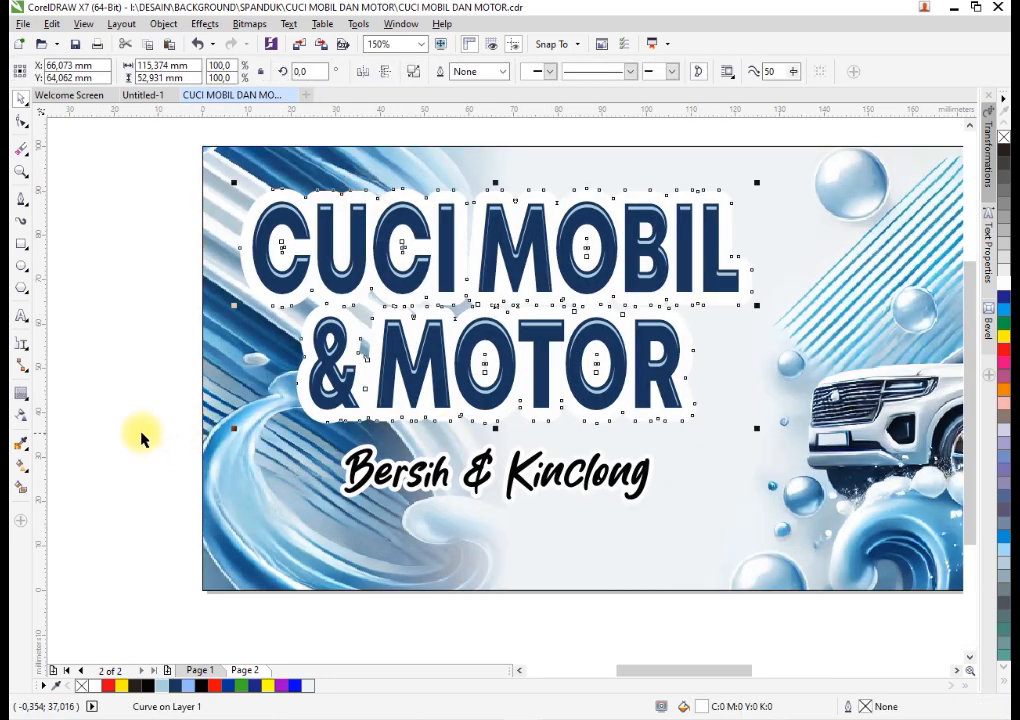
{"action": "left_click", "coordinate": [22, 392]}
{"action": "left_click", "coordinate": [57, 394]}
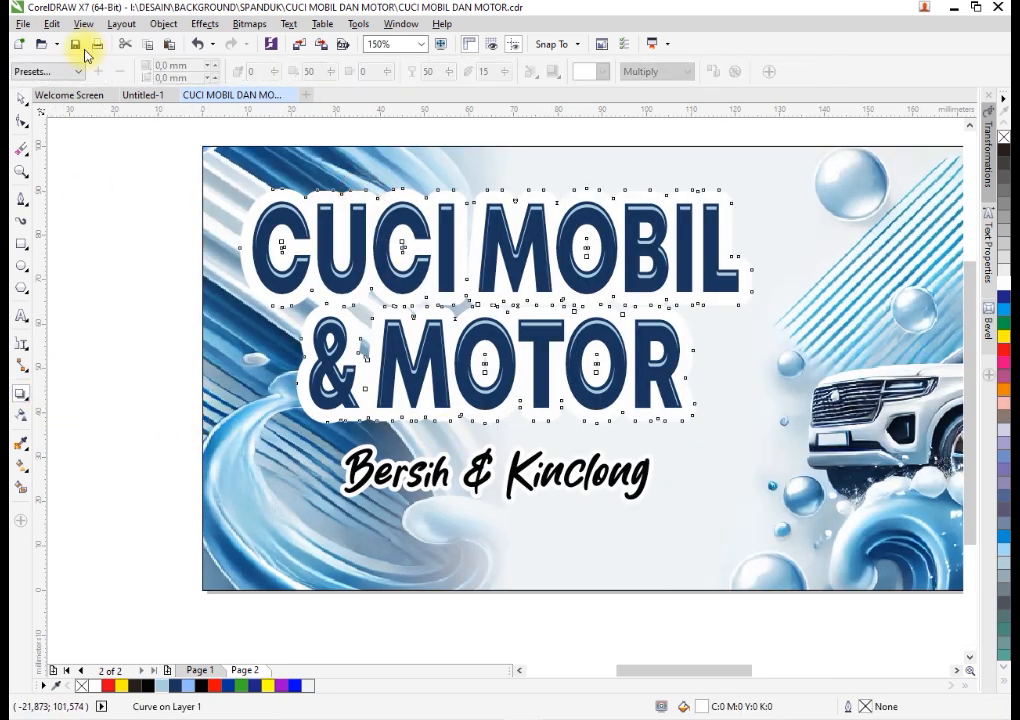
{"action": "left_click", "coordinate": [76, 71]}
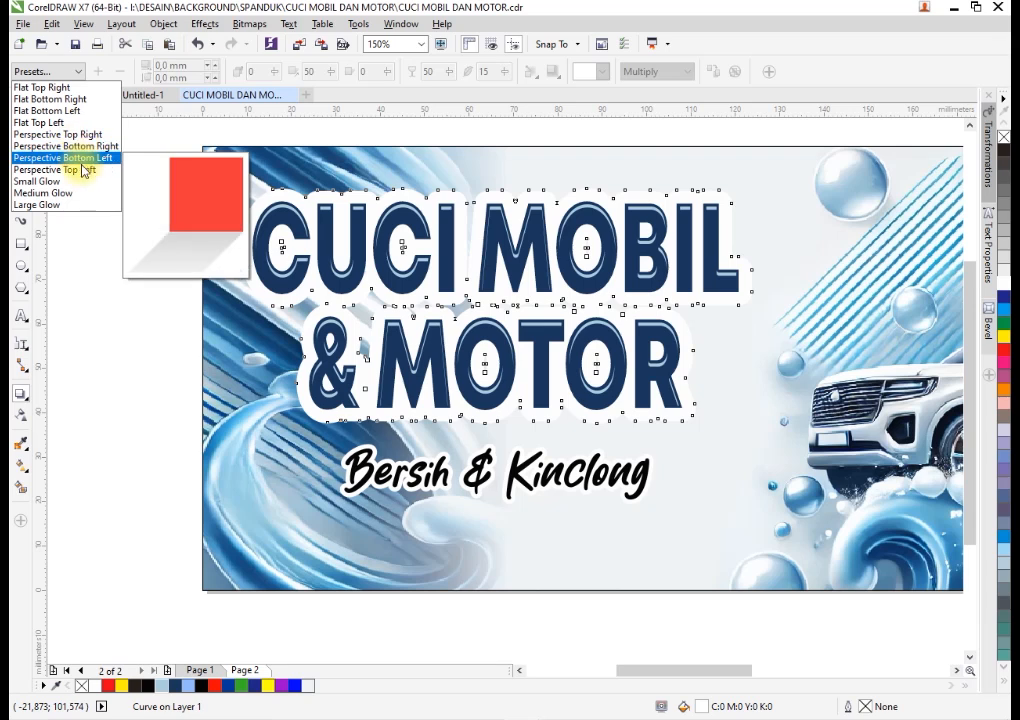
{"action": "left_click", "coordinate": [84, 181]}
Set the heading glow's color to blue and its feathering to 11.
{"action": "left_click", "coordinate": [603, 71]}
{"action": "left_click", "coordinate": [603, 105]}
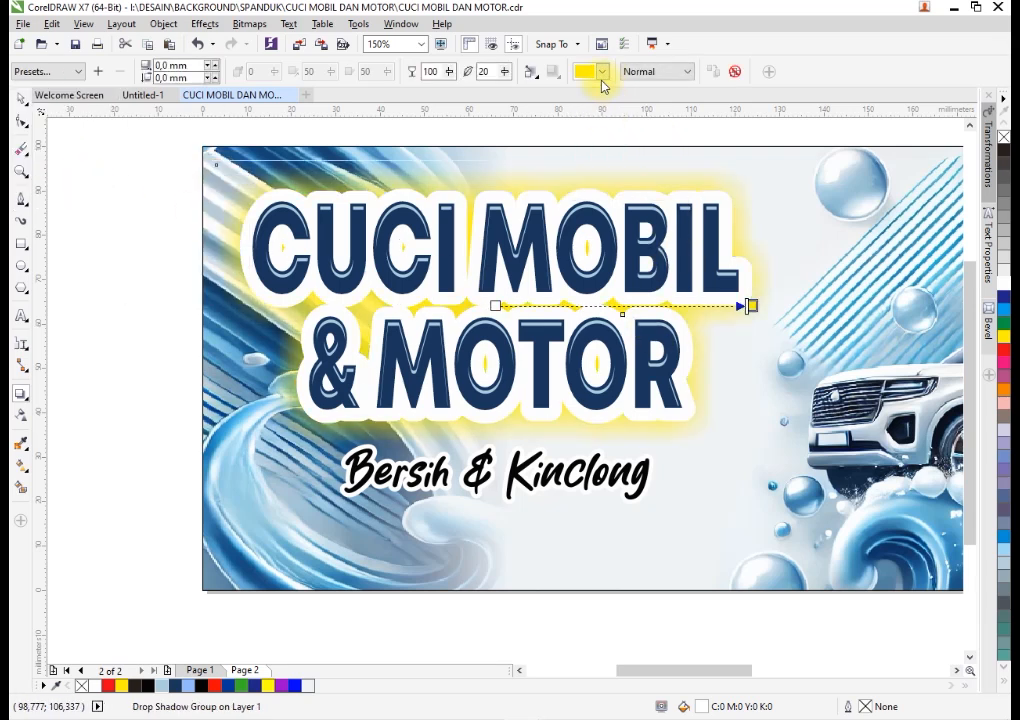
{"action": "left_click", "coordinate": [603, 72]}
{"action": "left_click", "coordinate": [642, 113]}
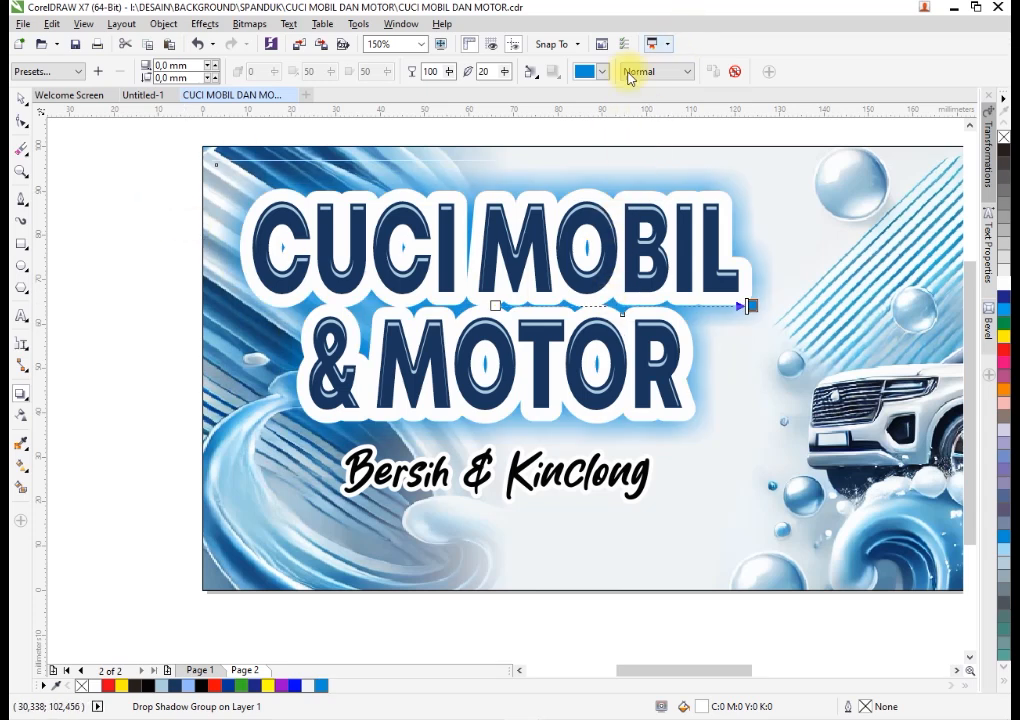
{"action": "left_click", "coordinate": [506, 73]}
{"action": "left_click_drag", "start_coordinate": [502, 74], "coordinate": [497, 80]}
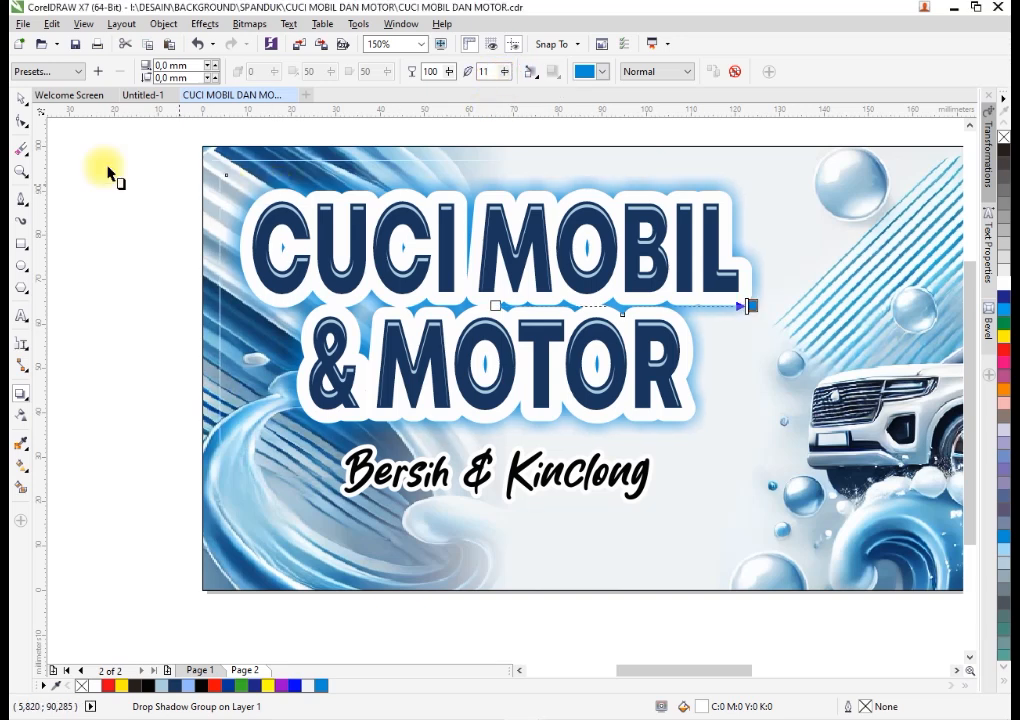
Select the heading, its effects and the tagline together, enlarge them slightly and reposition them on the banner's left half.
{"action": "scroll", "coordinate": [433, 337], "scroll_direction": "down", "scroll_amount": 3}
{"action": "key", "text": "space"}
{"action": "left_click_drag", "start_coordinate": [277, 225], "coordinate": [620, 440]}
{"action": "scroll", "coordinate": [553, 344], "scroll_direction": "up", "scroll_amount": 3}
{"action": "left_click_drag", "start_coordinate": [553, 346], "coordinate": [562, 350]}
{"action": "left_click_drag", "start_coordinate": [660, 506], "coordinate": [683, 490]}
{"action": "left_click_drag", "start_coordinate": [633, 303], "coordinate": [606, 285]}
{"action": "scroll", "coordinate": [606, 285], "scroll_direction": "down", "scroll_amount": 2}
{"action": "left_click", "coordinate": [565, 528]}
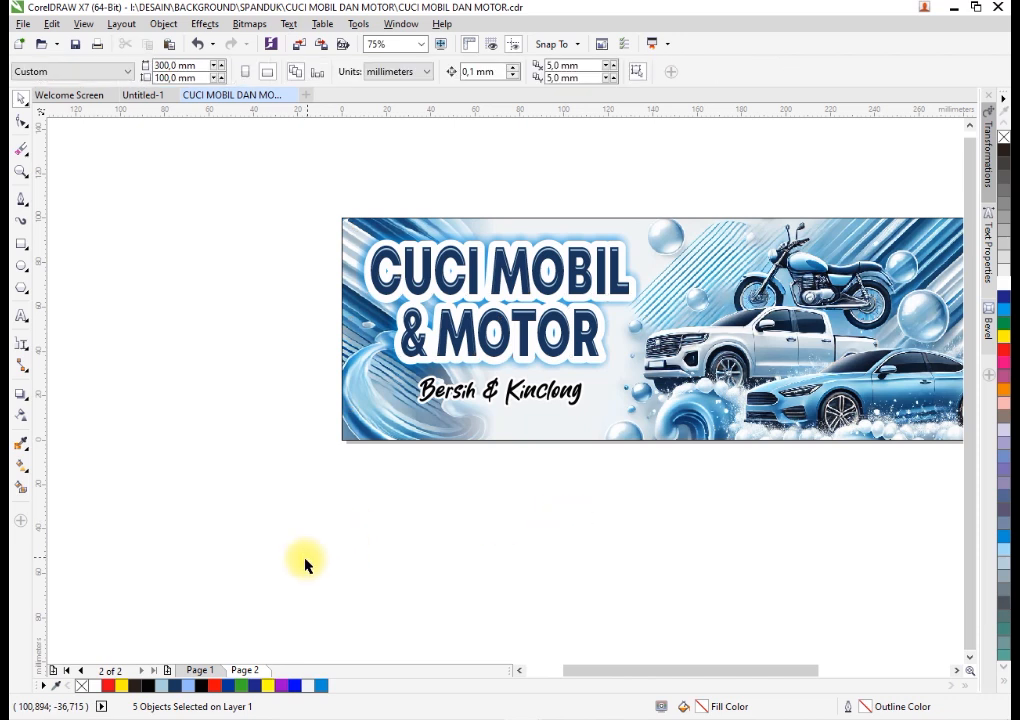
Bring the WhatsApp icon from Page 1 to Page 2 and enlarge it to about 12.3 mm at the banner's lower edge.
{"action": "left_click", "coordinate": [199, 670]}
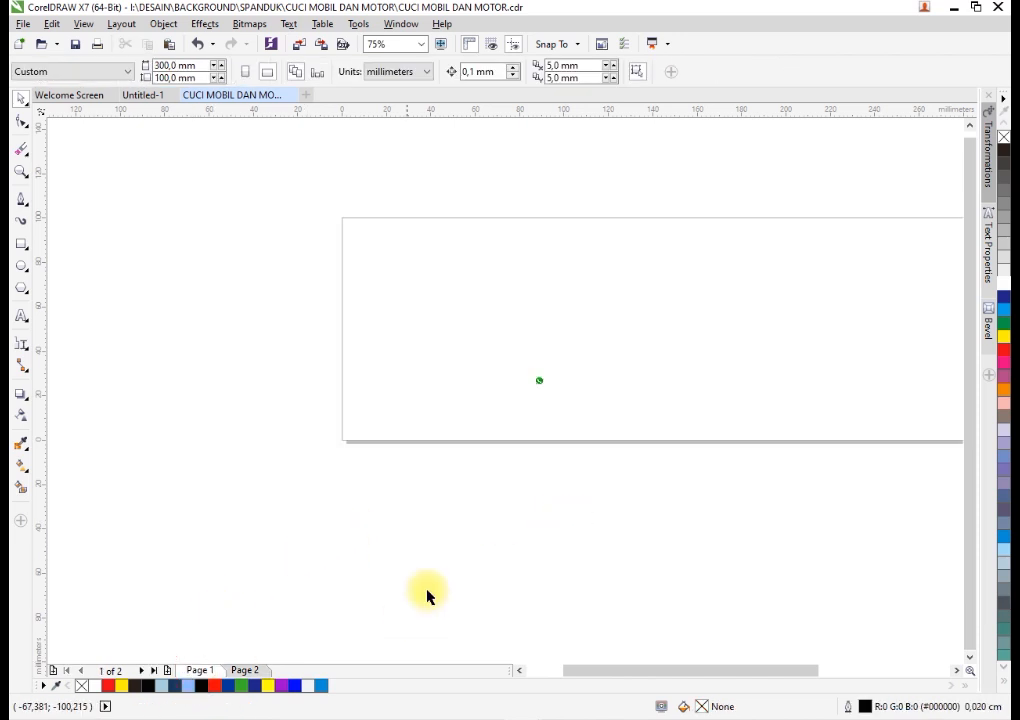
{"action": "left_click", "coordinate": [538, 381]}
{"action": "left_click", "coordinate": [257, 670]}
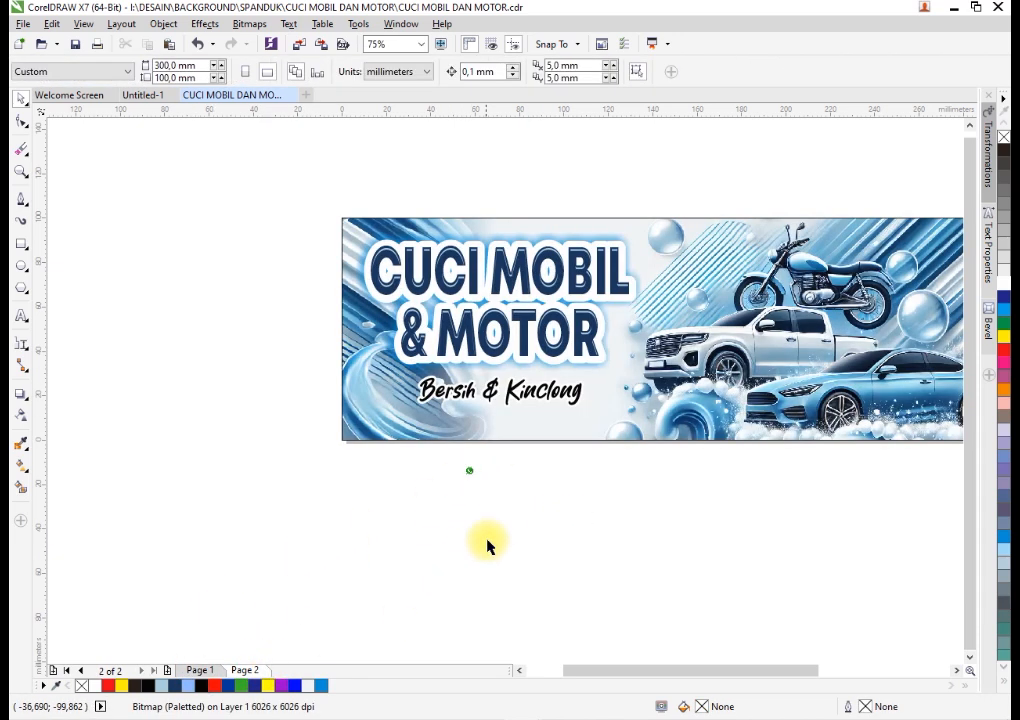
{"action": "left_click", "coordinate": [470, 463]}
{"action": "scroll", "coordinate": [476, 468], "scroll_direction": "up", "scroll_amount": 2}
{"action": "left_click_drag", "start_coordinate": [479, 473], "coordinate": [410, 449]}
{"action": "left_click", "coordinate": [417, 417]}
{"action": "left_click", "coordinate": [423, 457]}
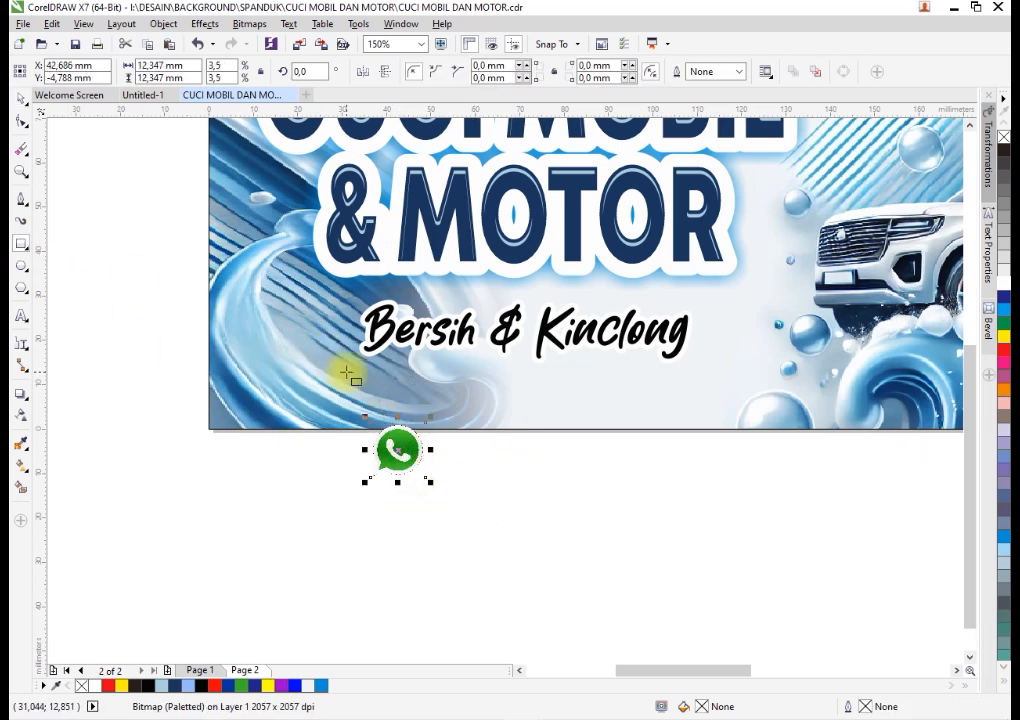
Draw a rectangle below the tagline, narrow it to about 46 × 9.7 mm, and fill it red without an outline.
{"action": "mouse_move", "coordinate": [346, 371]}
{"action": "left_mouse_down"}
{"action": "mouse_move", "coordinate": [638, 385]}
{"action": "mouse_move", "coordinate": [683, 417]}
{"action": "mouse_move", "coordinate": [700, 416]}
{"action": "left_mouse_up"}
{"action": "key", "text": "space"}
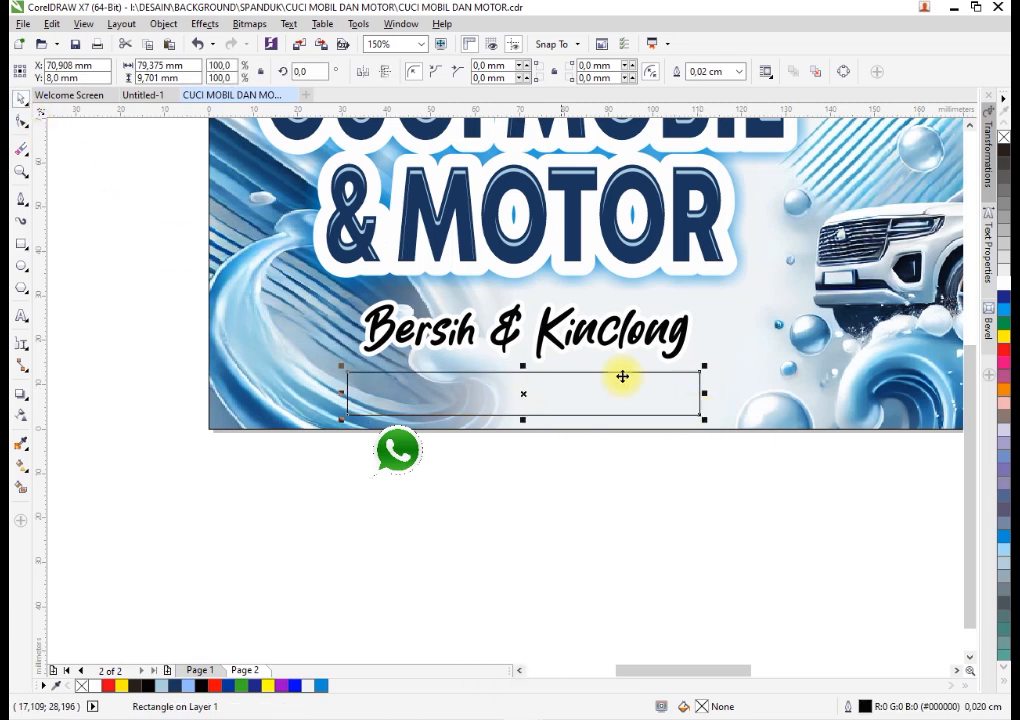
{"action": "left_click_drag", "start_coordinate": [691, 395], "coordinate": [553, 402]}
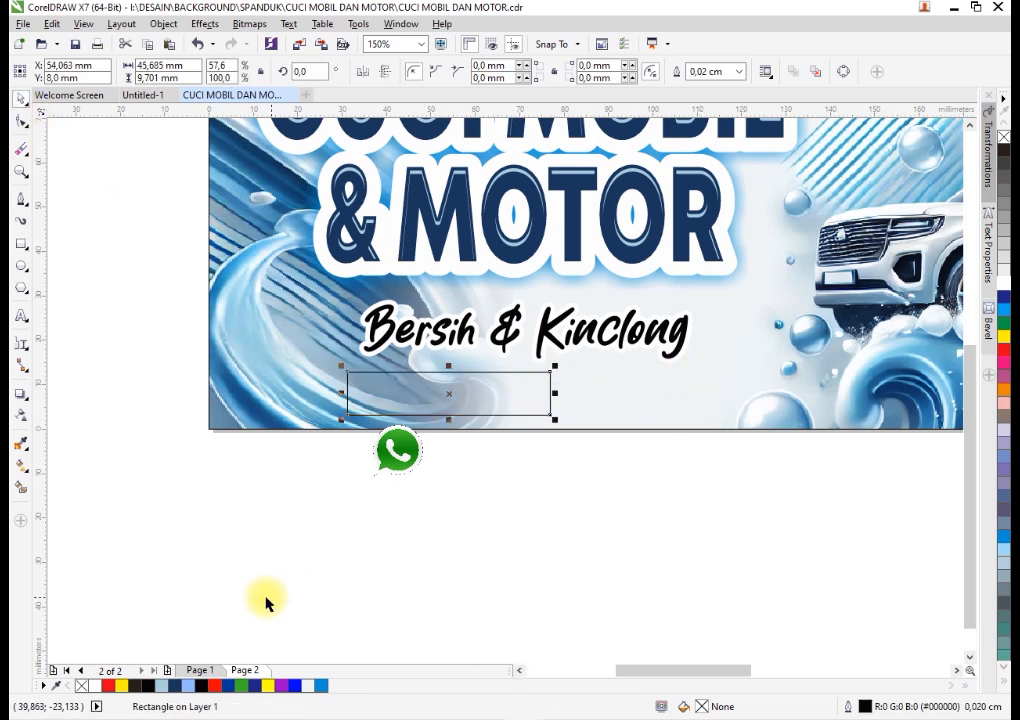
{"action": "left_click", "coordinate": [182, 686]}
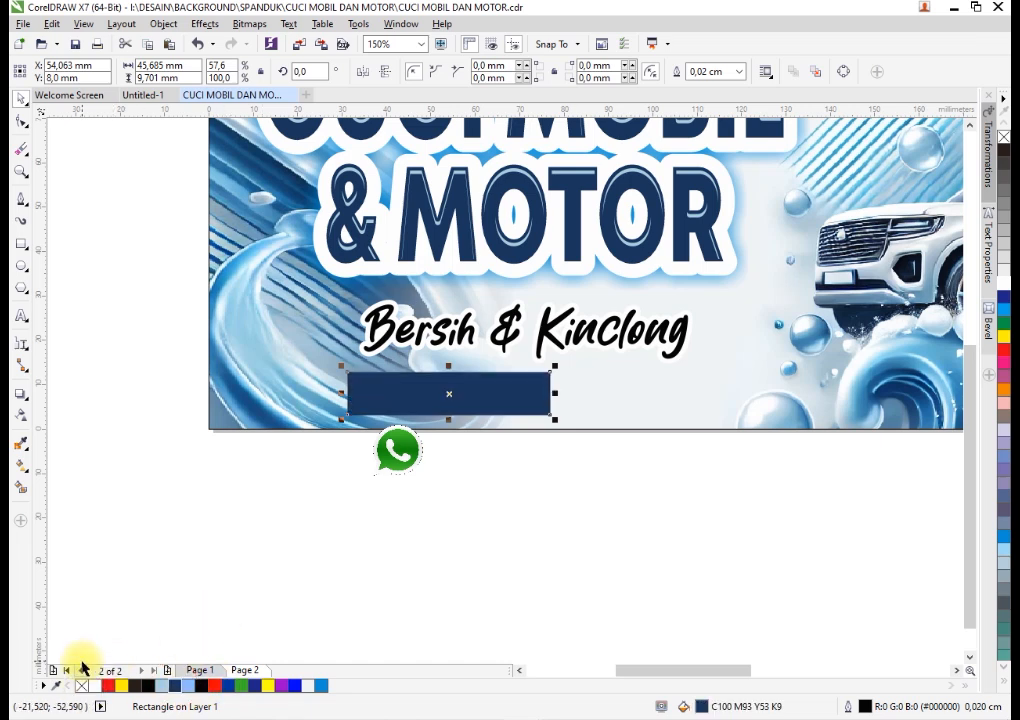
{"action": "left_click", "coordinate": [104, 686]}
Fade the red rectangle's left end with a gradient transparency and mirror a copy of it to the right.
{"action": "left_click", "coordinate": [20, 415]}
{"action": "left_click_drag", "start_coordinate": [394, 393], "coordinate": [347, 393]}
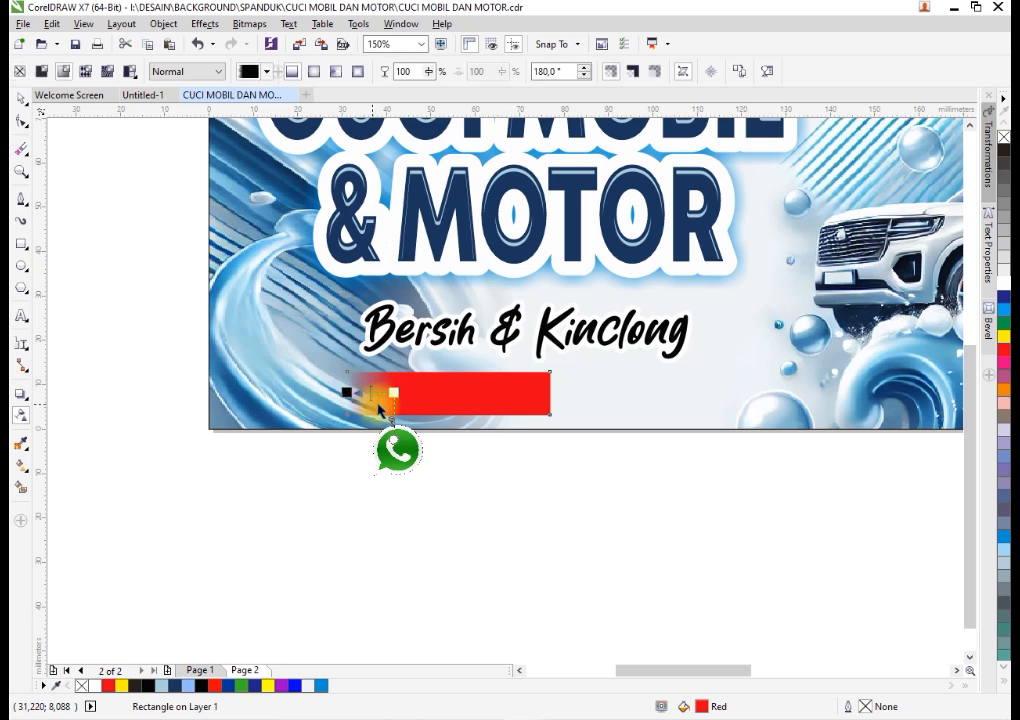
{"action": "key", "text": "space"}
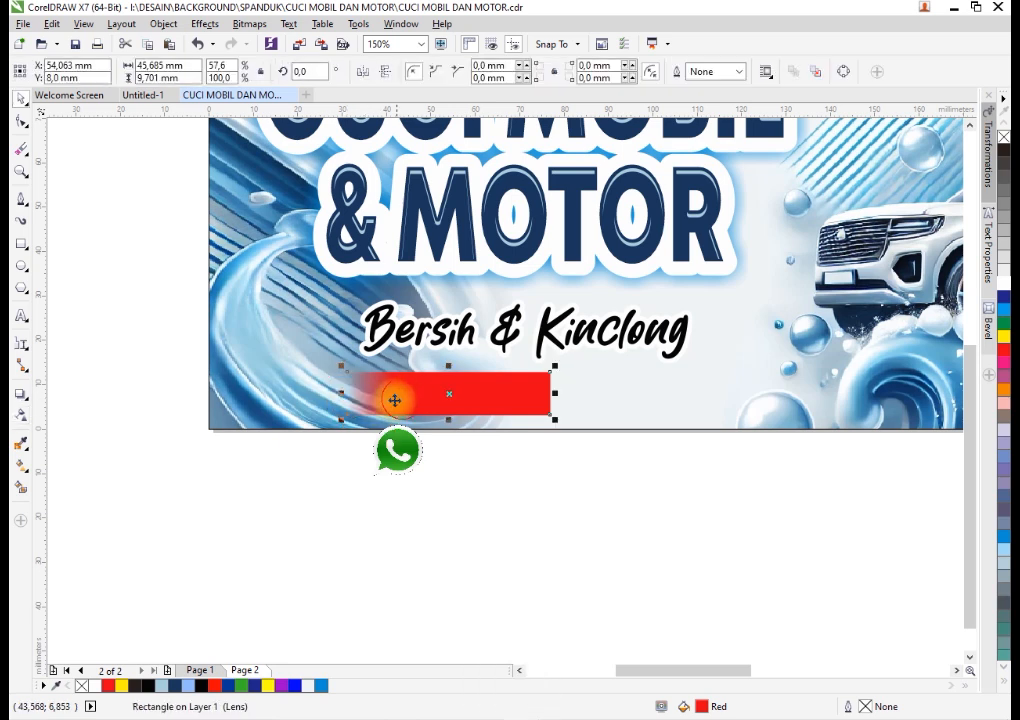
{"action": "left_click_drag", "start_coordinate": [342, 394], "coordinate": [578, 403]}
Resize the two red halves together to about 91 × 11.7 mm, group them, and center the bar under the tagline.
{"action": "left_click", "coordinate": [506, 394], "text": "shift"}
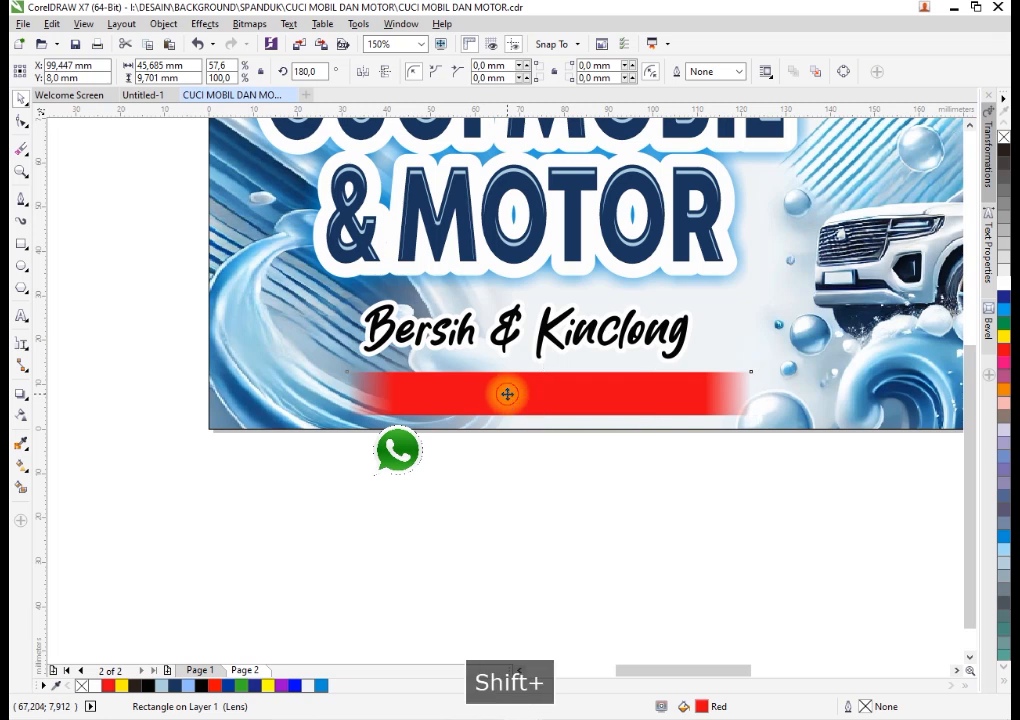
{"action": "scroll", "coordinate": [532, 425], "scroll_direction": "up", "scroll_amount": 1}
{"action": "left_click_drag", "start_coordinate": [567, 411], "coordinate": [592, 430]}
{"action": "scroll", "coordinate": [557, 349], "scroll_direction": "down", "scroll_amount": 1}
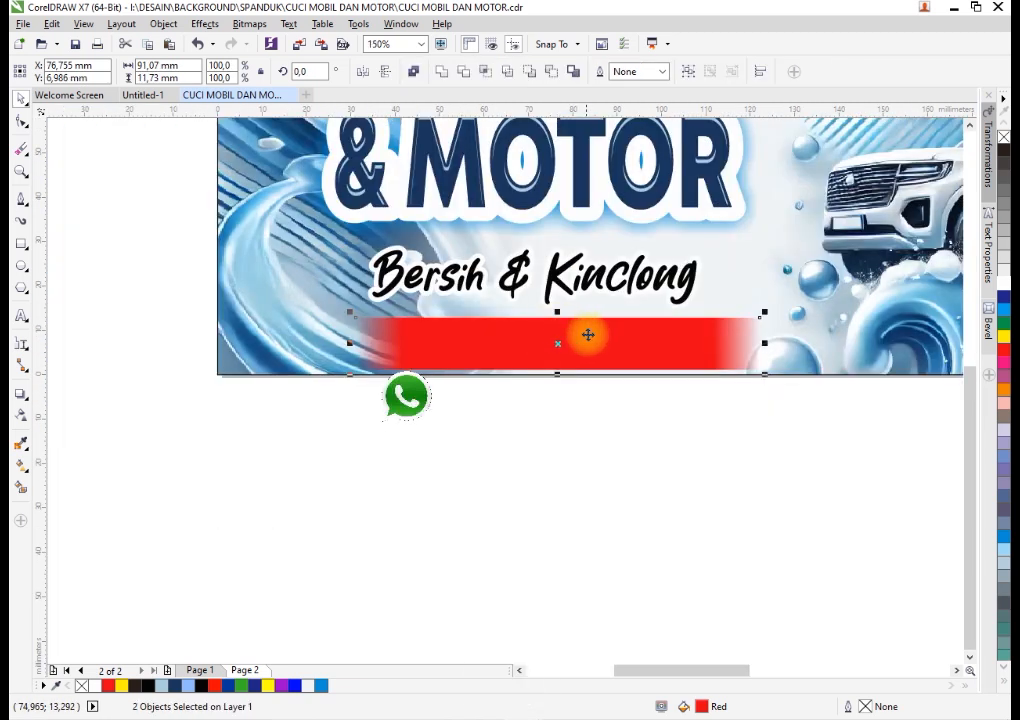
{"action": "key", "text": "ctrl+g"}
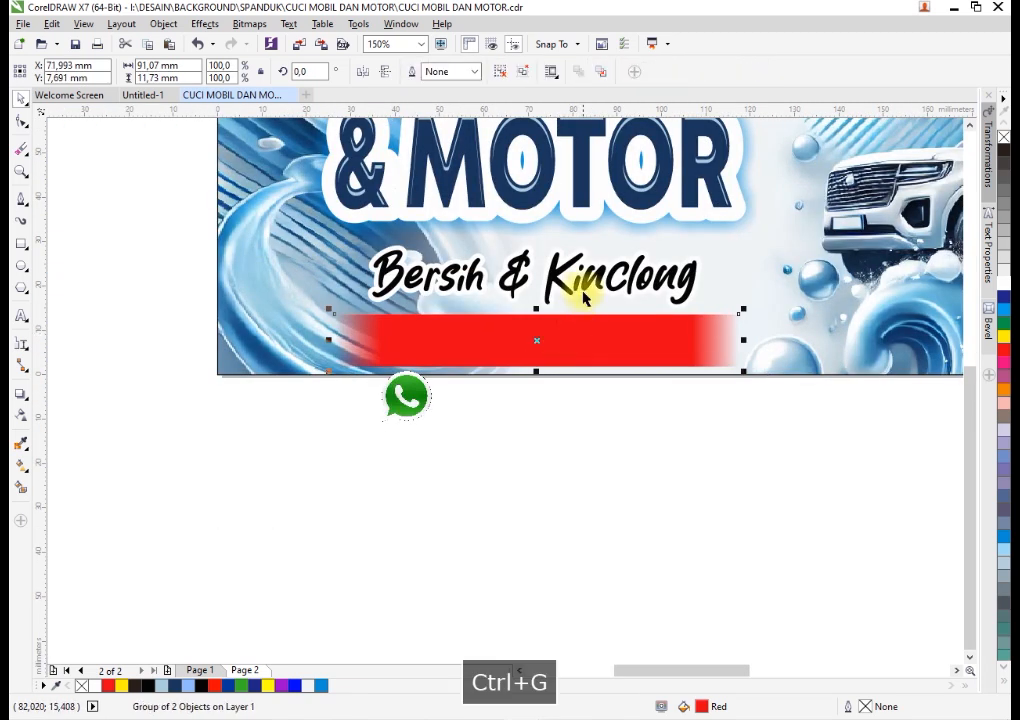
{"action": "key", "text": "c"}
{"action": "left_click", "coordinate": [581, 430]}
Shrink the WhatsApp icon to about 9.2 mm, place it at the red bar's left end, and bring it to the front.
{"action": "left_click", "coordinate": [407, 397]}
{"action": "left_click_drag", "start_coordinate": [440, 427], "coordinate": [405, 339]}
{"action": "scroll", "coordinate": [405, 339], "scroll_direction": "up", "scroll_amount": 1}
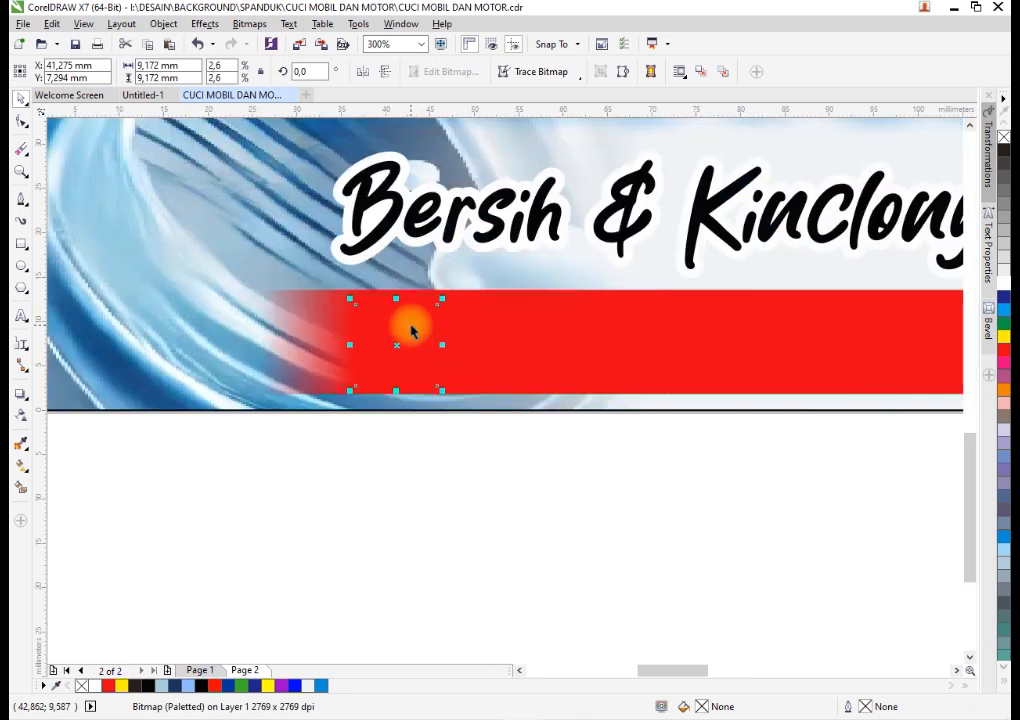
{"action": "key", "text": "shift+Page_Up"}
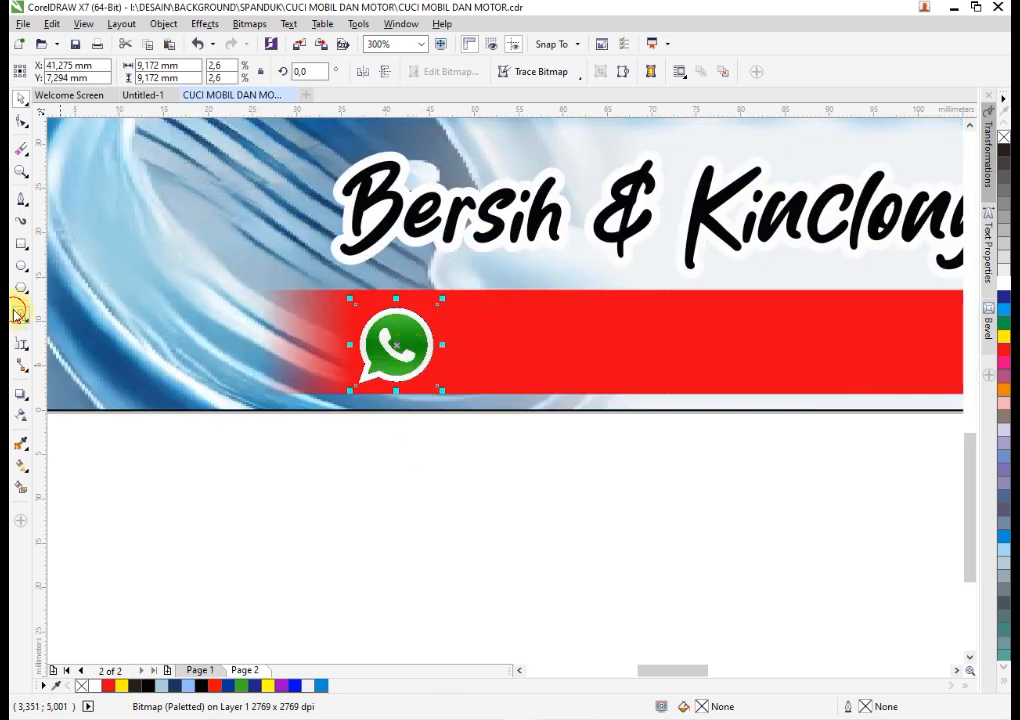
Add the placeholder phone number text "XXXX XXXX XXXX" on the red bar beside the WhatsApp icon.
{"action": "left_click", "coordinate": [16, 315]}
{"action": "left_click", "coordinate": [505, 344]}
{"action": "type", "text": "XXX"}
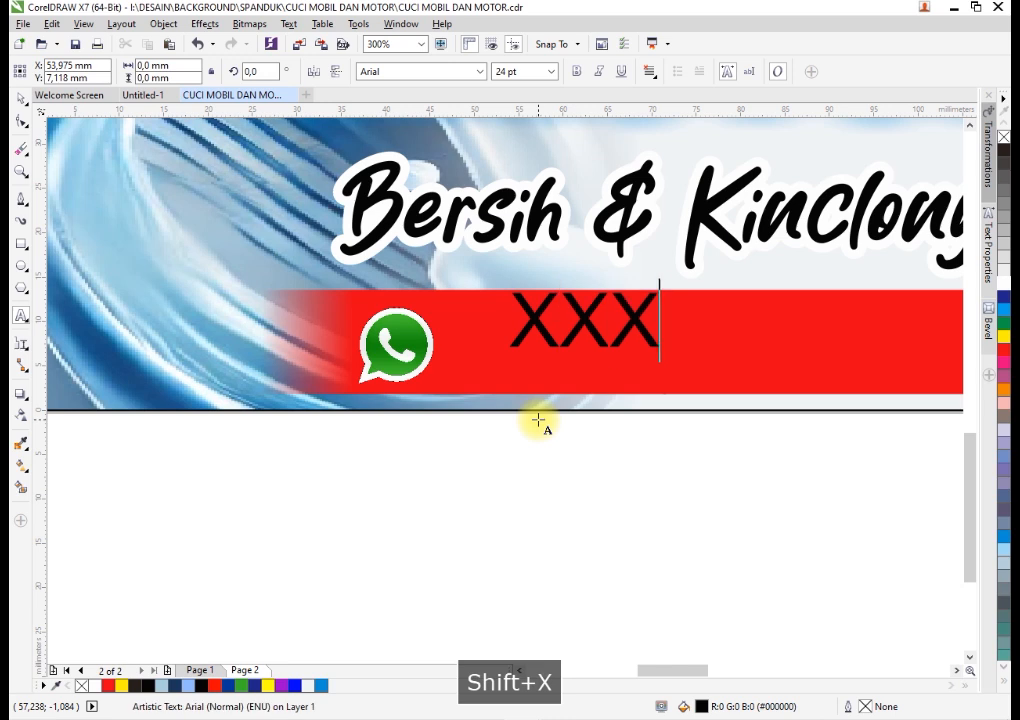
{"action": "type", "text": "X C"}
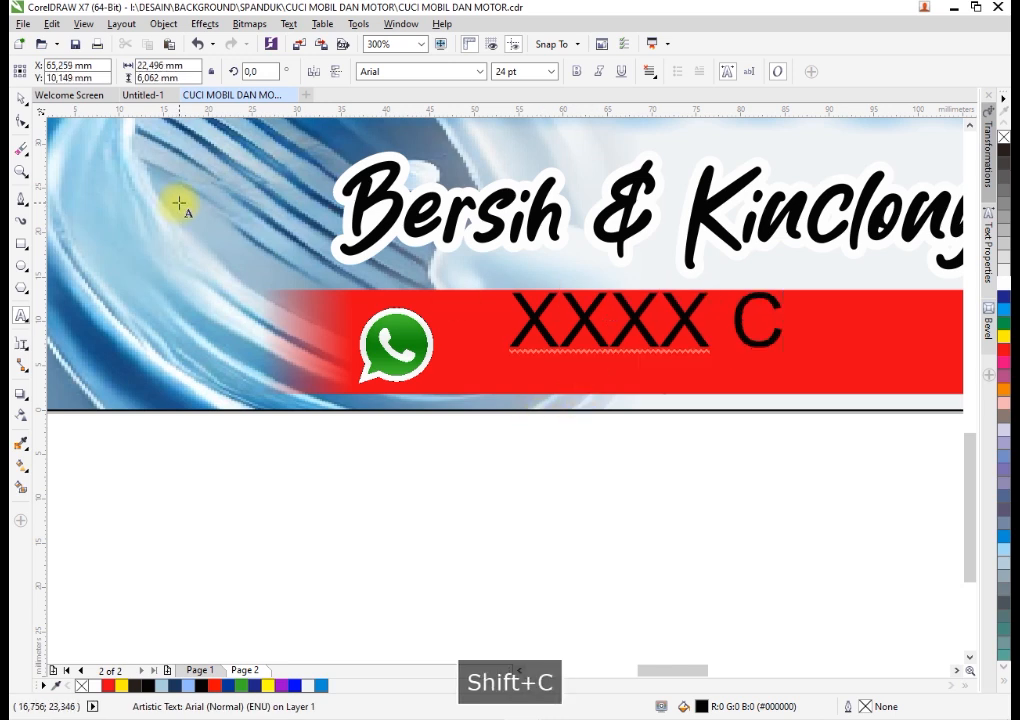
{"action": "key", "text": "BackSpace"}
{"action": "type", "text": "XXXX"}
{"action": "scroll", "coordinate": [181, 204], "scroll_direction": "down", "scroll_amount": 1}
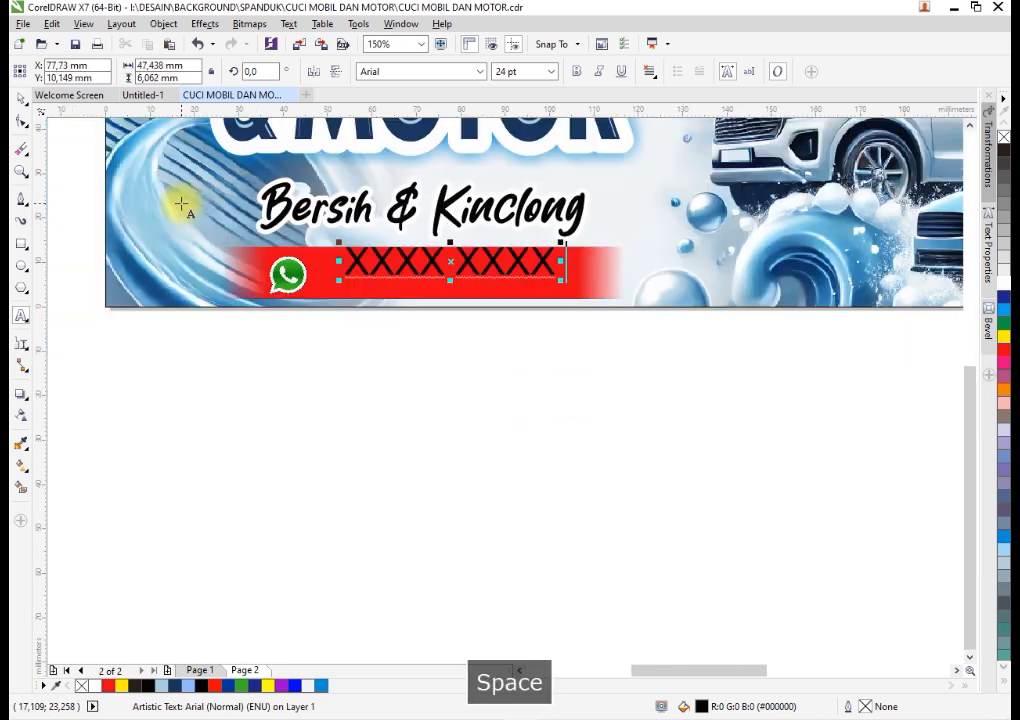
{"action": "type", "text": "XXXX"}
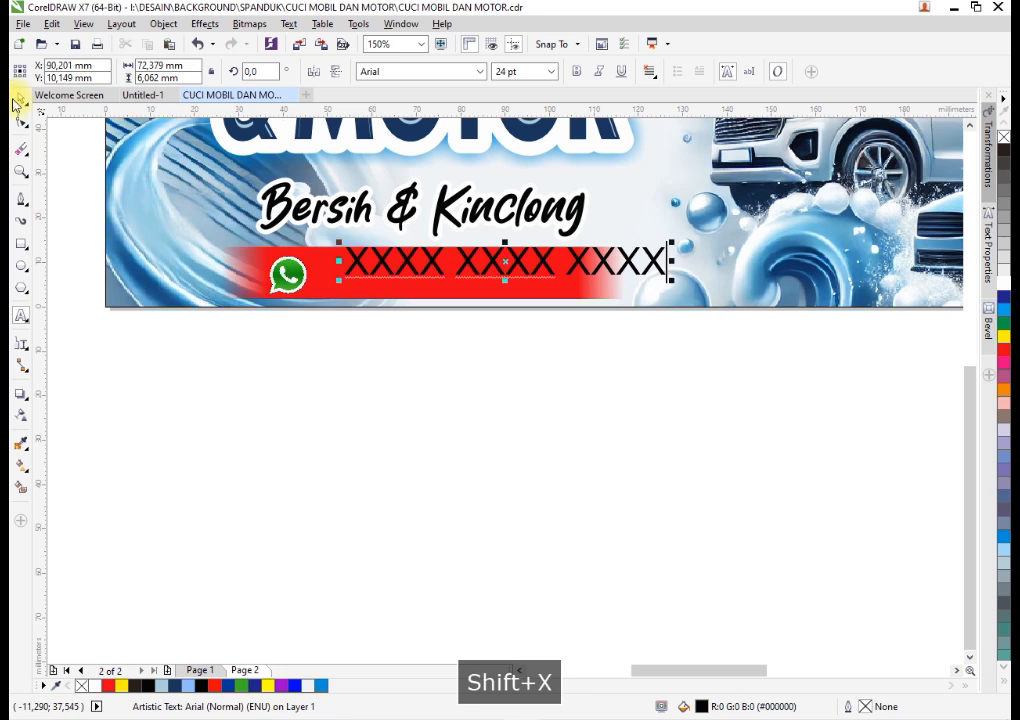
Set the phone number in Mont Heavy DEMO, scale it to about 63 mm wide, and align it on the red bar beside the icon.
{"action": "left_click", "coordinate": [480, 71]}
{"action": "left_click", "coordinate": [424, 137]}
{"action": "left_click_drag", "start_coordinate": [667, 276], "coordinate": [598, 284]}
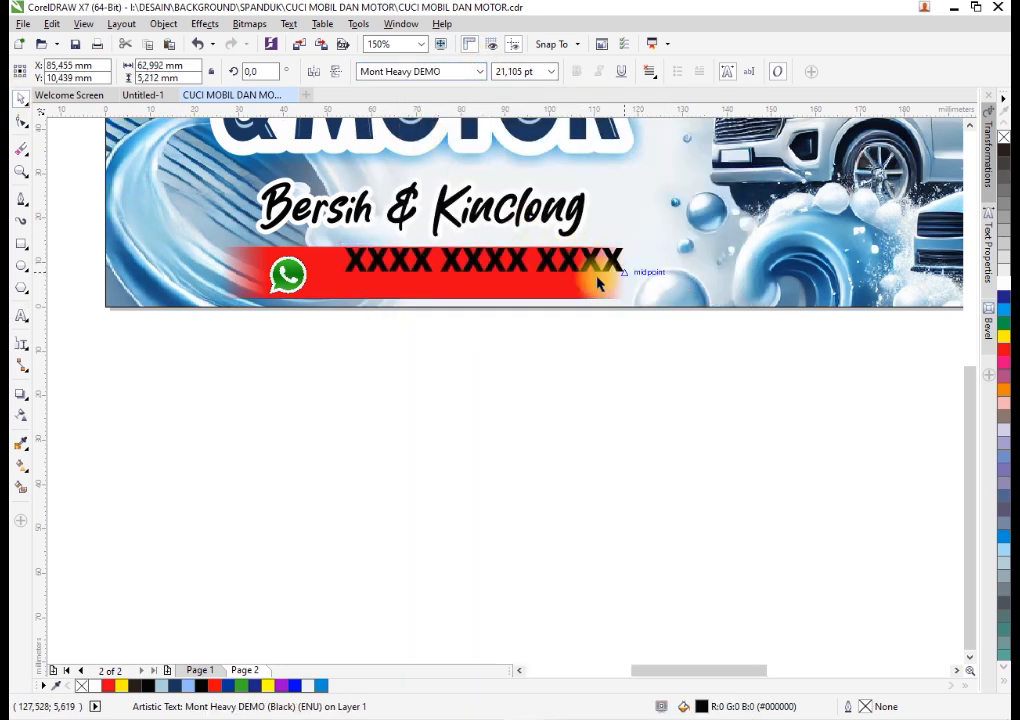
{"action": "left_click", "coordinate": [385, 292], "text": "shift"}
{"action": "key", "text": "e"}
{"action": "left_click_drag", "start_coordinate": [368, 283], "coordinate": [343, 282]}
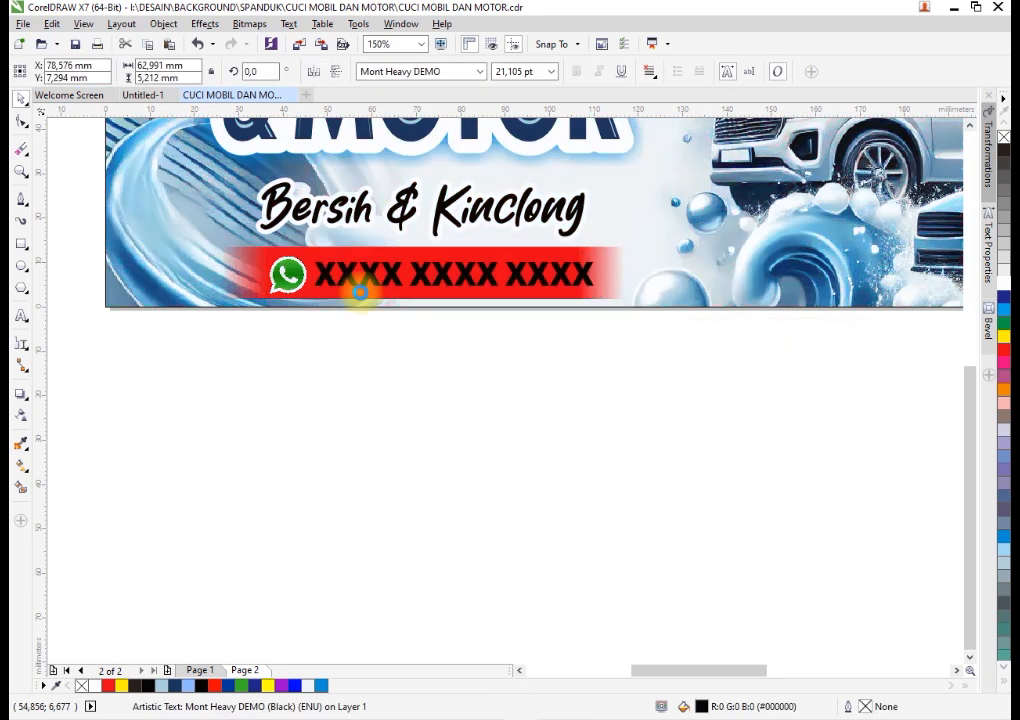
Color the number white and shrink it together with the WhatsApp icon to about 66.7 × 8.3 mm.
{"action": "left_click", "coordinate": [289, 284], "text": "shift"}
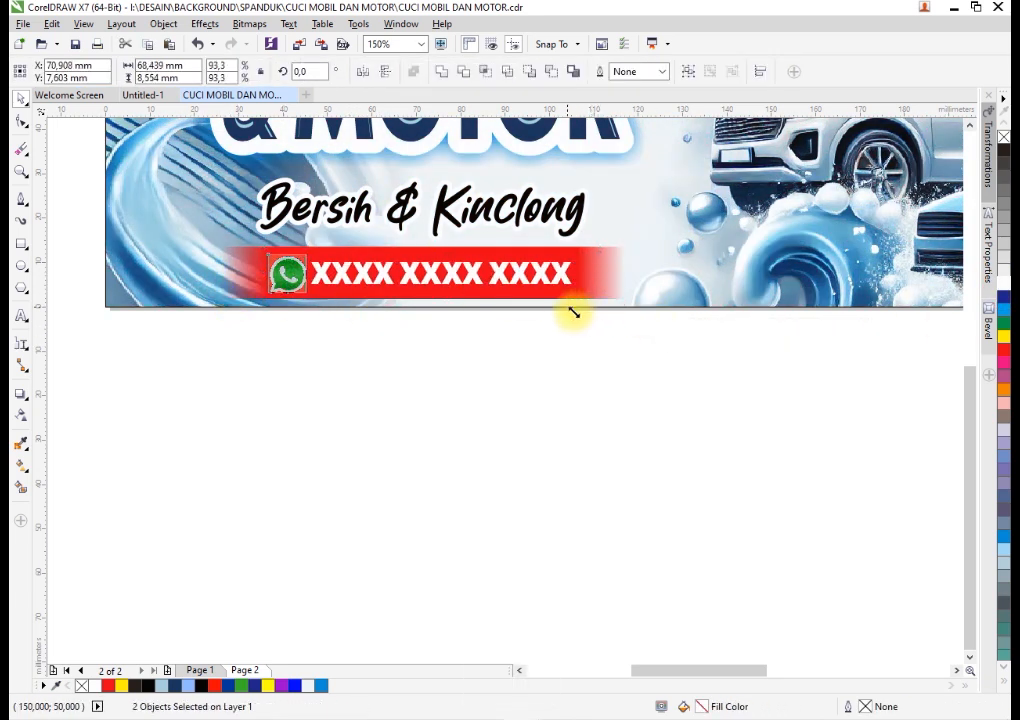
{"action": "scroll", "coordinate": [545, 345], "scroll_direction": "down", "scroll_amount": 4}
{"action": "scroll", "coordinate": [538, 333], "scroll_direction": "up", "scroll_amount": 4}
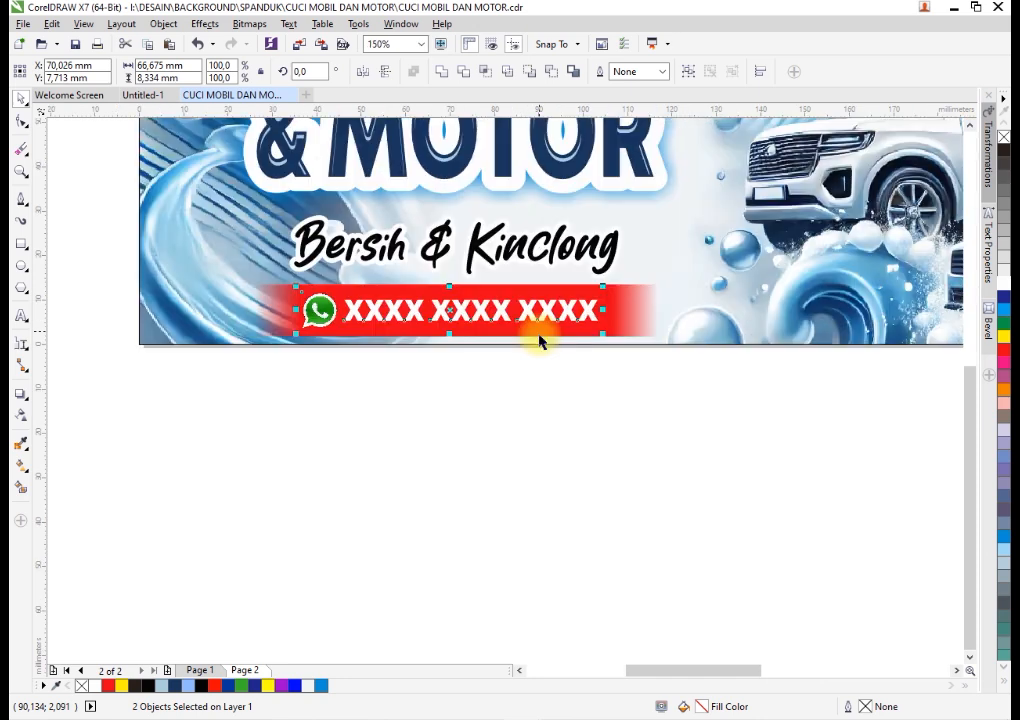
Group the icon and number, center them on the red bar, and scale the whole contact bar to about 67 × 8.6 mm.
{"action": "key", "text": "ctrl+g"}
{"action": "left_click", "coordinate": [610, 319], "text": "shift"}
{"action": "key", "text": "e"}
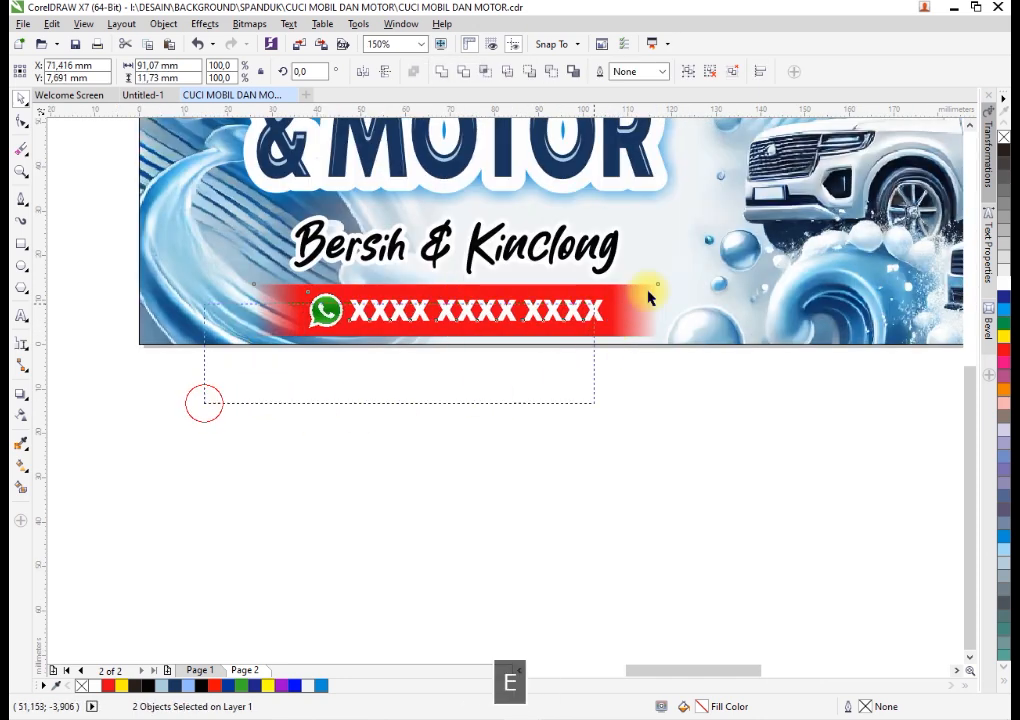
{"action": "left_click_drag", "start_coordinate": [663, 340], "coordinate": [576, 364]}
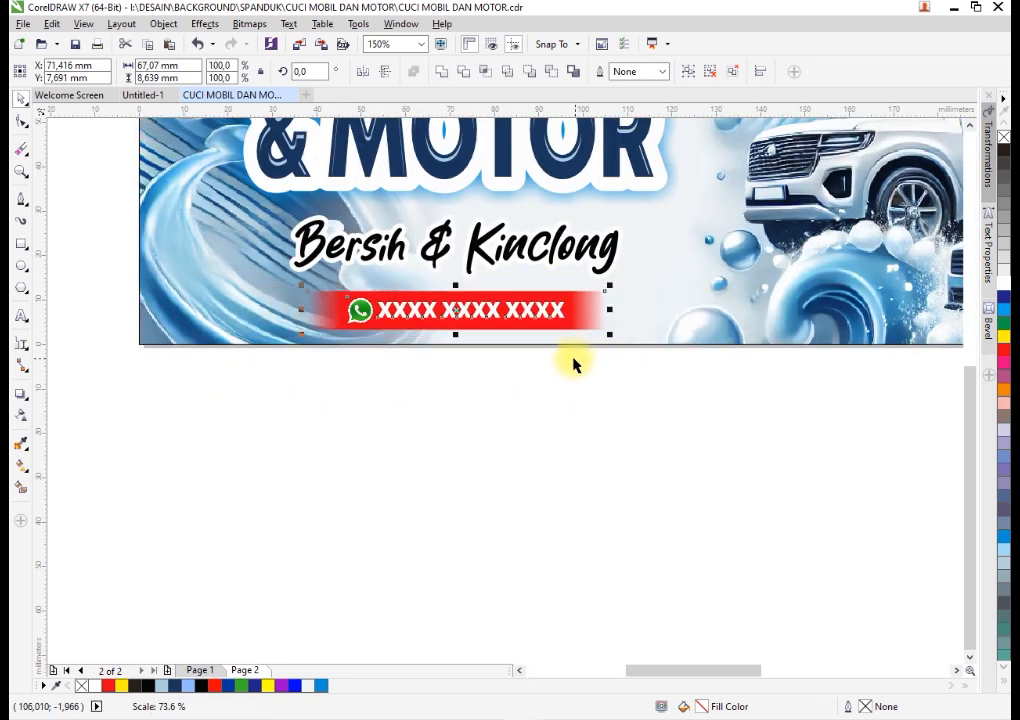
Move the heading, tagline and contact bar up together so their center sits at about Y 53.1 mm.
{"action": "scroll", "coordinate": [570, 380], "scroll_direction": "down", "scroll_amount": 2}
{"action": "left_click_drag", "start_coordinate": [310, 401], "coordinate": [701, 118]}
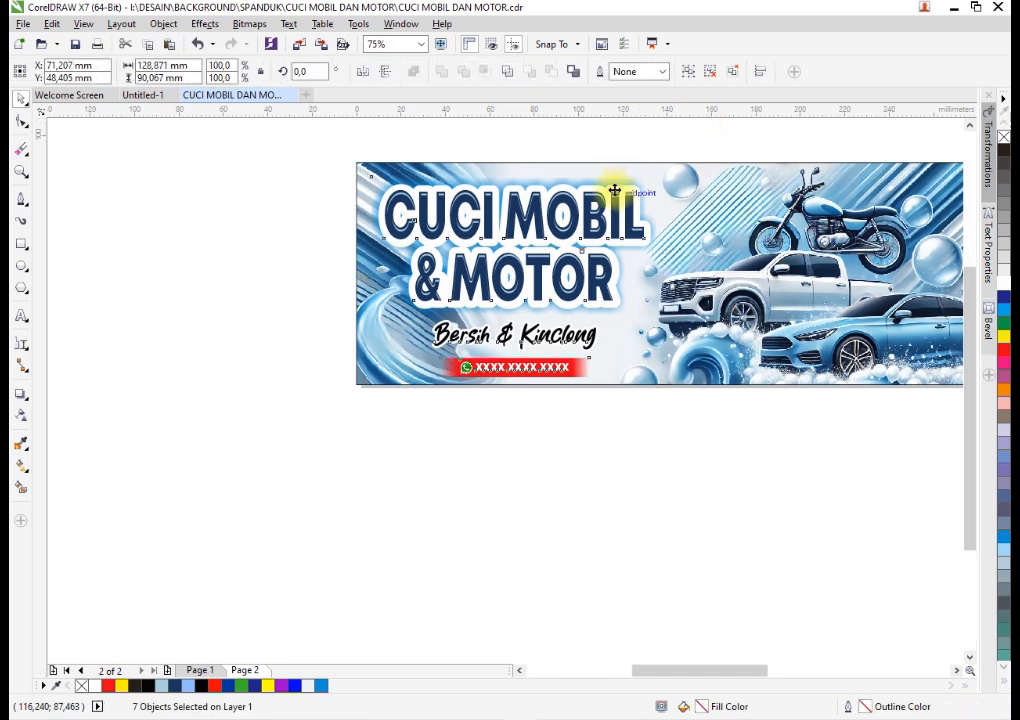
{"action": "scroll", "coordinate": [618, 195], "scroll_direction": "up", "scroll_amount": 2}
{"action": "left_click_drag", "start_coordinate": [620, 195], "coordinate": [620, 182]}
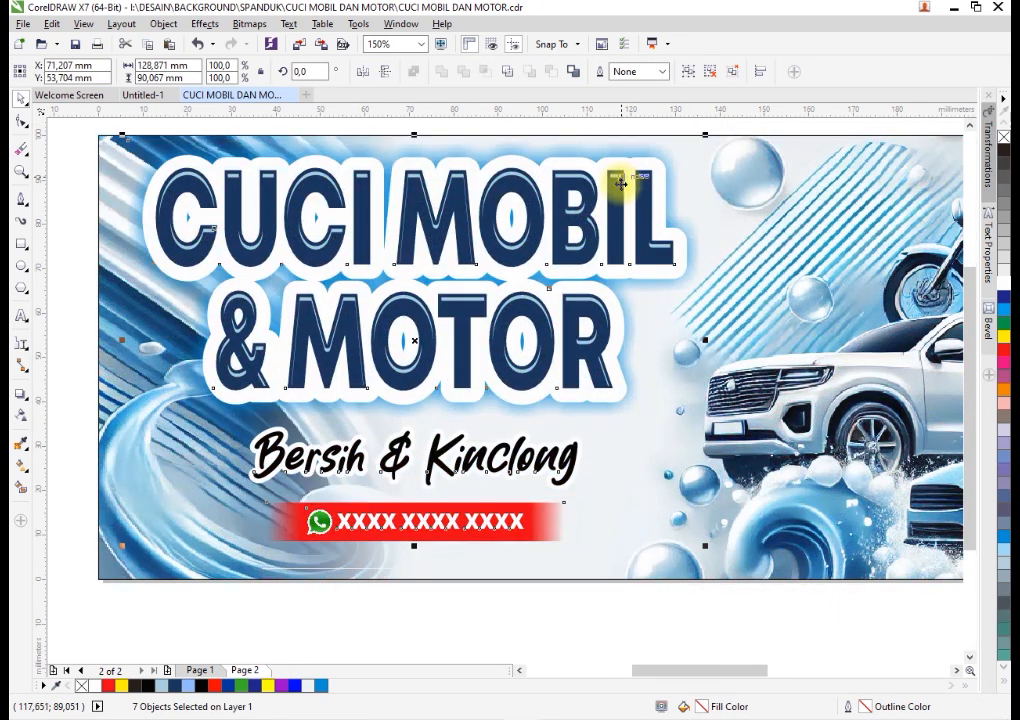
{"action": "key", "text": "Down"}
{"action": "key", "text": "Down"}
{"action": "key", "text": "Down"}
{"action": "key", "text": "Down"}
{"action": "key", "text": "Down"}
{"action": "key", "text": "Down"}
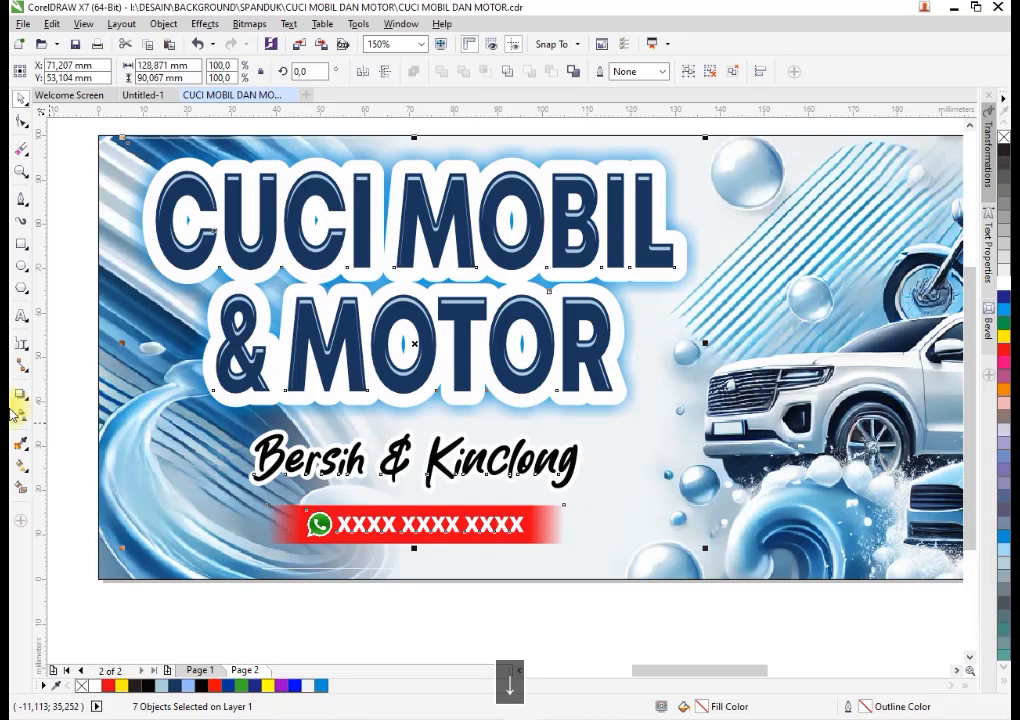
Enlarge the tagline "Bersih & Kinclong" to about 86 × 14.6 mm and move the contact bar down beneath it.
{"action": "left_click", "coordinate": [332, 446]}
{"action": "left_click_drag", "start_coordinate": [583, 426], "coordinate": [615, 418]}
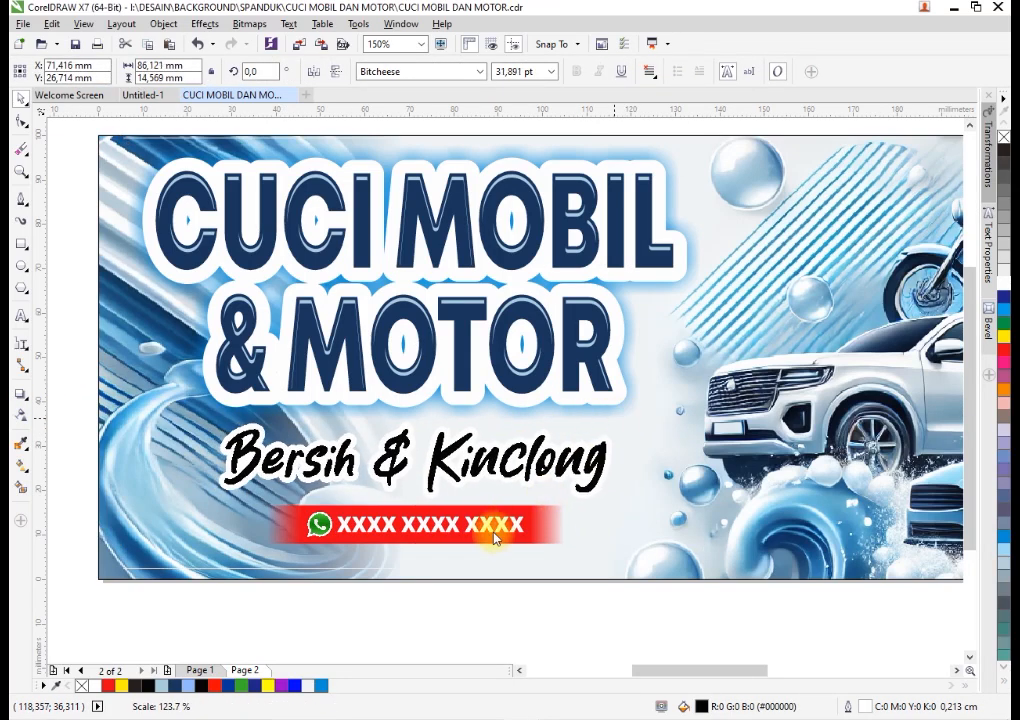
{"action": "left_click", "coordinate": [493, 538]}
{"action": "left_click", "coordinate": [546, 521], "text": "shift"}
{"action": "left_click_drag", "start_coordinate": [546, 521], "coordinate": [537, 536]}
Apply a Small Glow drop shadow to the tagline and color the glow yellow.
{"action": "left_click", "coordinate": [565, 466]}
{"action": "left_click", "coordinate": [26, 398]}
{"action": "left_click", "coordinate": [70, 392]}
{"action": "left_click", "coordinate": [38, 75]}
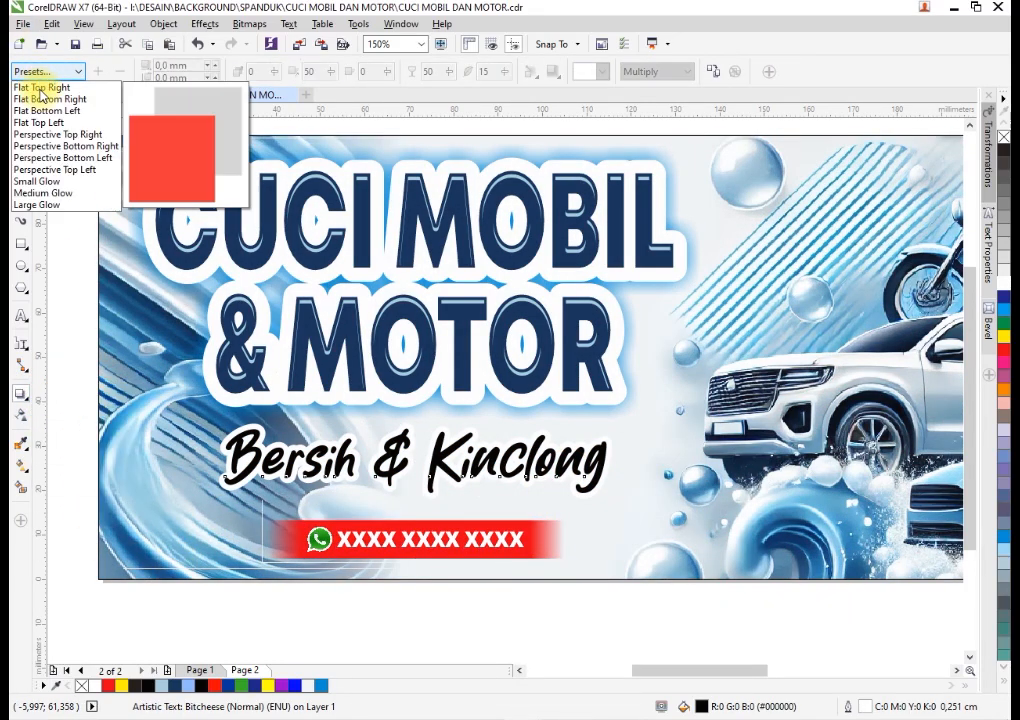
{"action": "left_click", "coordinate": [46, 182]}
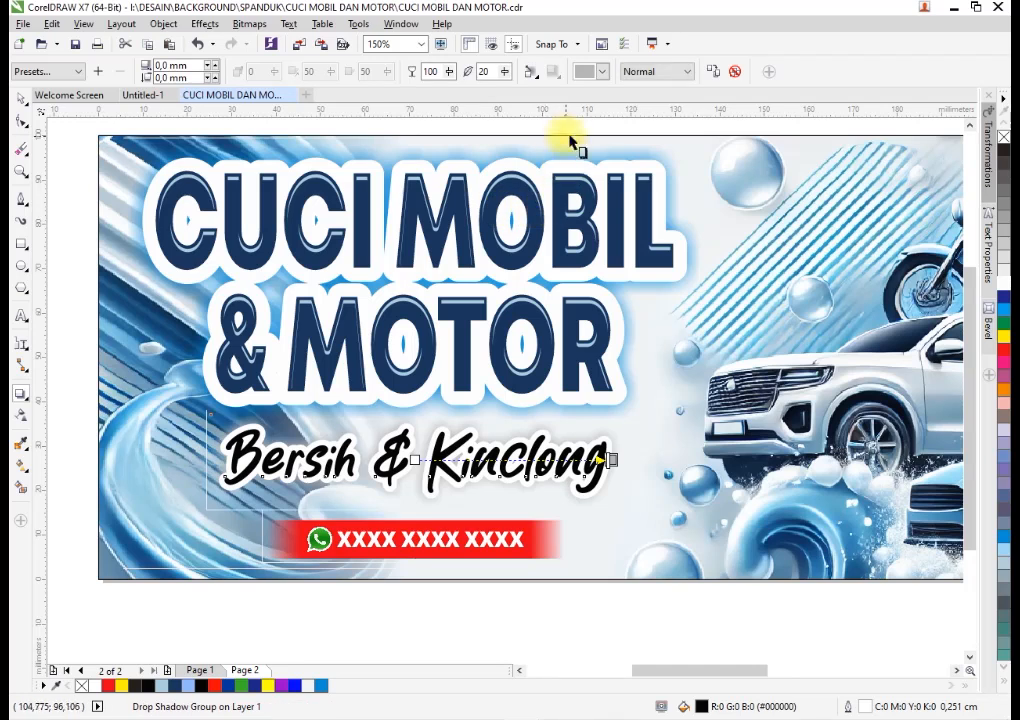
{"action": "left_click", "coordinate": [602, 71]}
{"action": "left_click", "coordinate": [595, 92]}
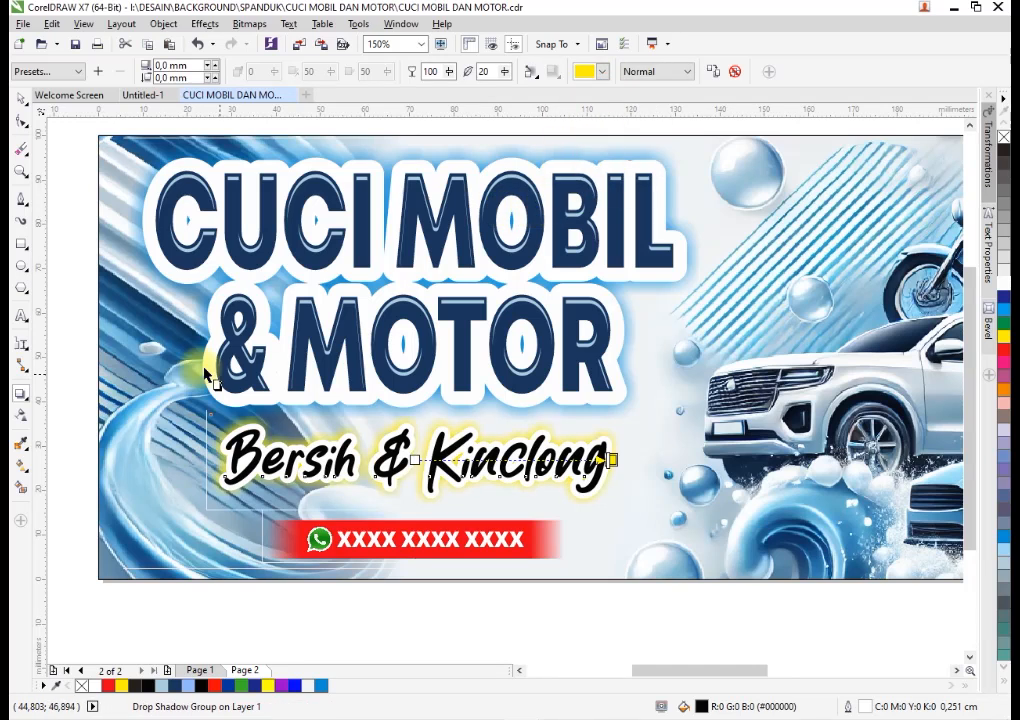
{"action": "left_click", "coordinate": [22, 100]}
Review the full banner and save the document.
{"action": "scroll", "coordinate": [560, 521], "scroll_direction": "down", "scroll_amount": 1}
{"action": "left_click", "coordinate": [560, 521]}
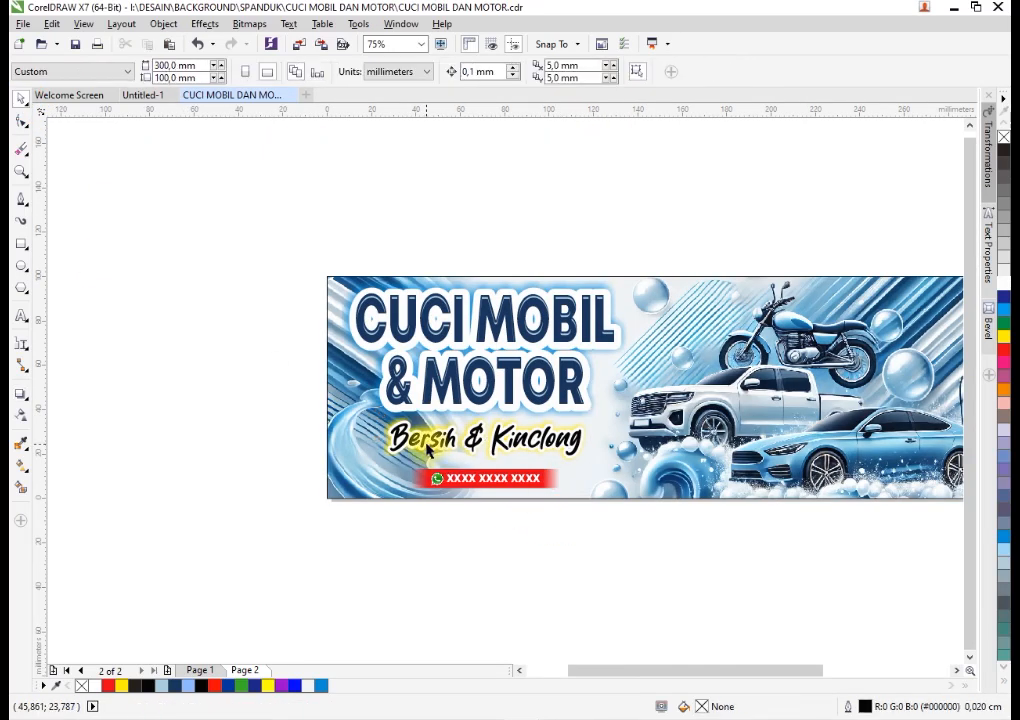
{"action": "scroll", "coordinate": [325, 323], "scroll_direction": "down", "scroll_amount": 1}
{"action": "left_click_drag", "start_coordinate": [325, 323], "coordinate": [715, 503]}
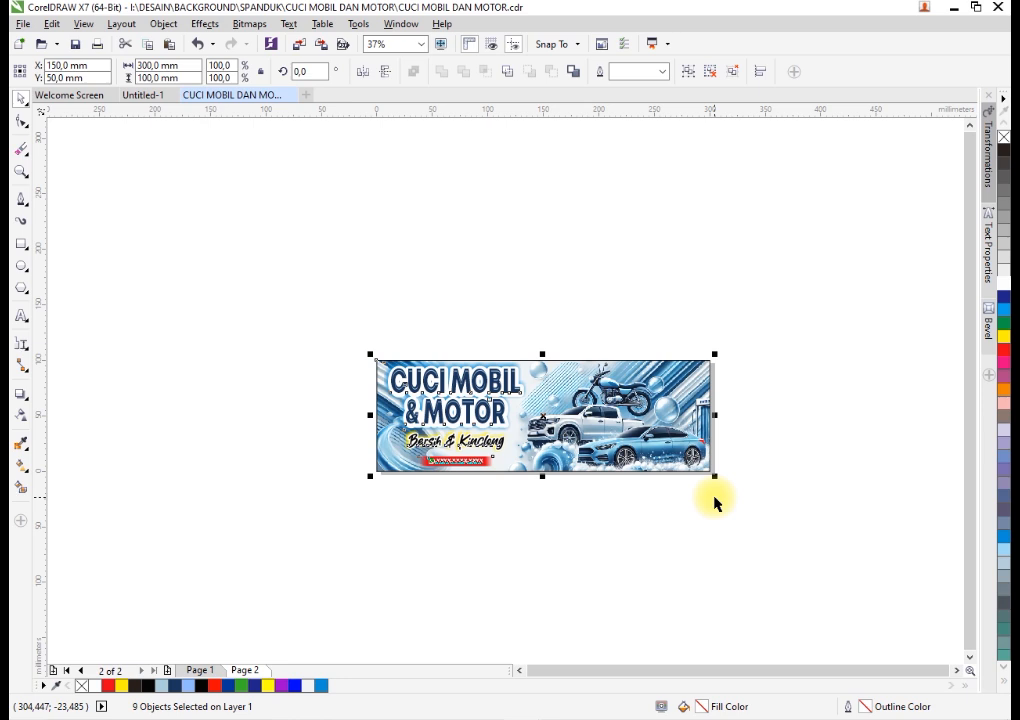
{"action": "key", "text": "shift+F2"}
{"action": "left_click", "coordinate": [666, 180]}
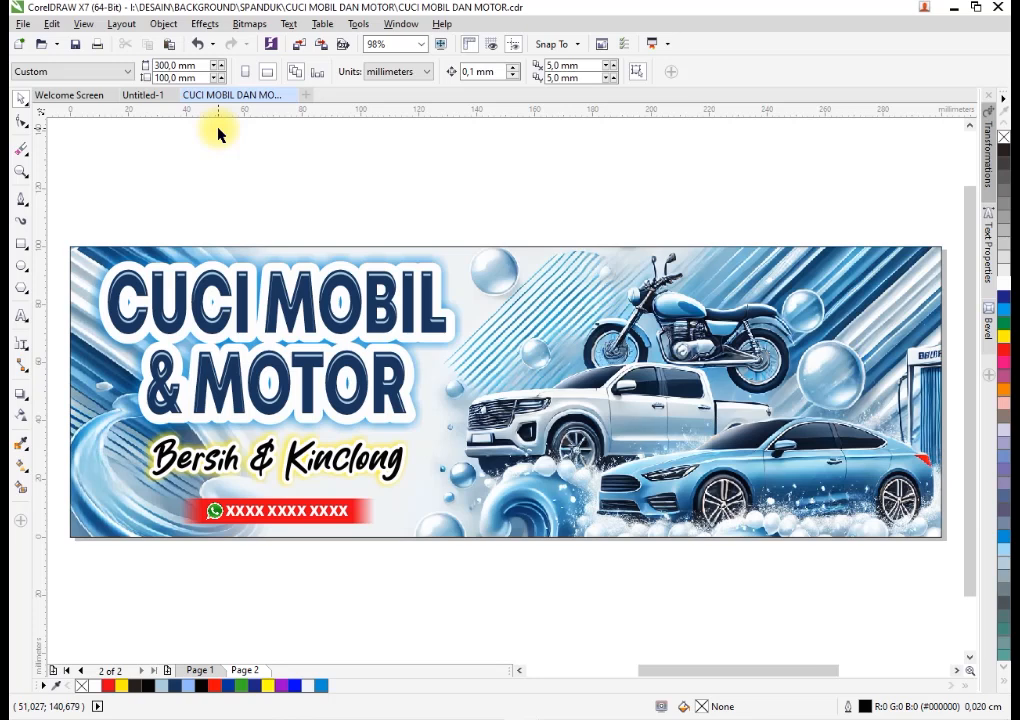
{"action": "key", "text": "ctrl+s"}
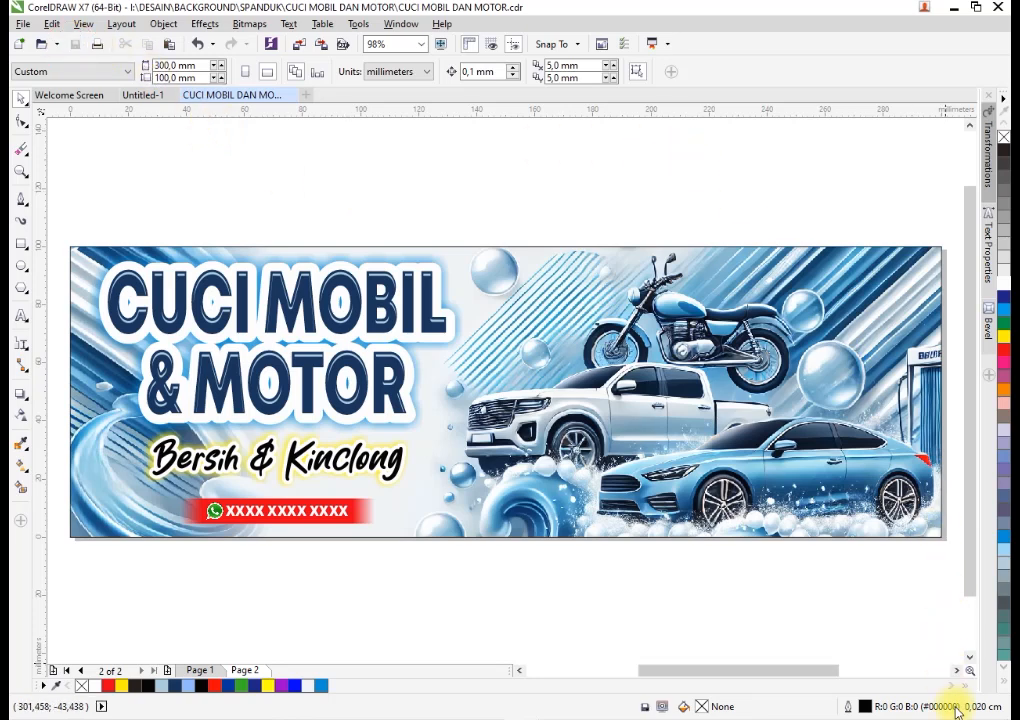